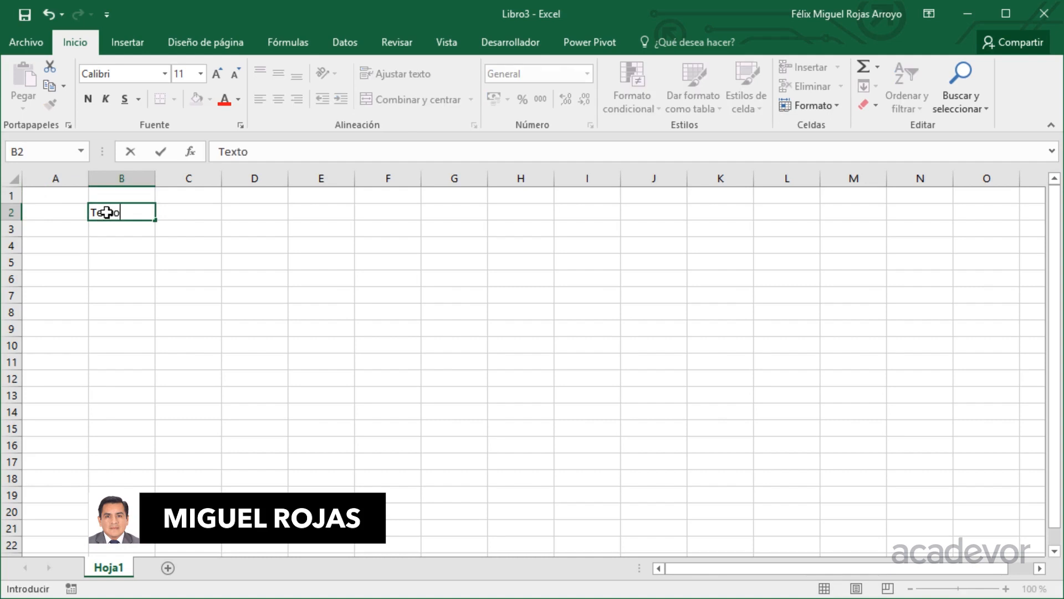
- Finish the entry Texto in B2 and enter Excel y Word in B3
key("Return")
type("Ex")
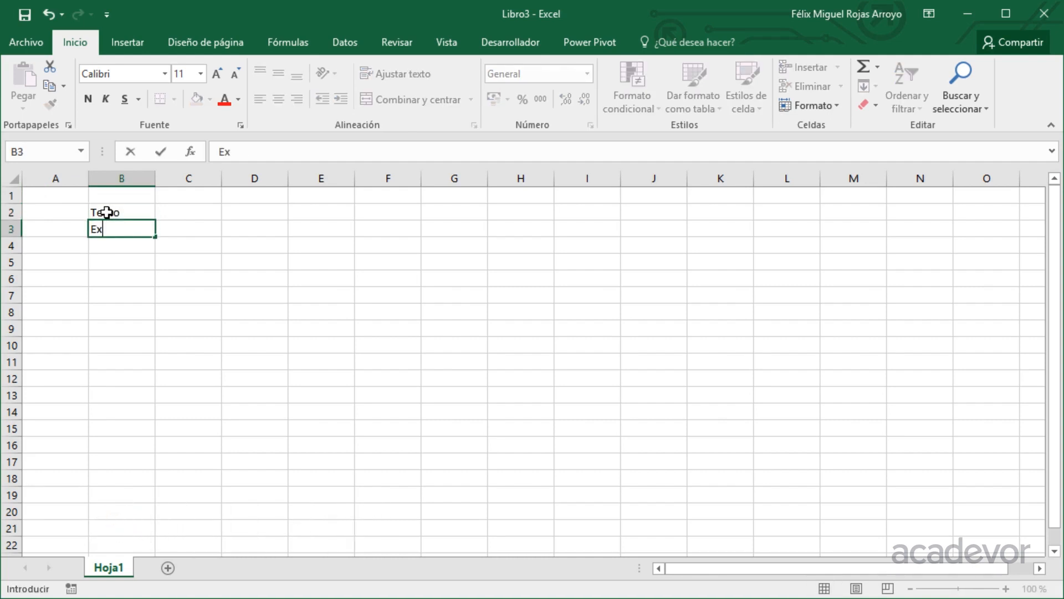
type("cel y Word")
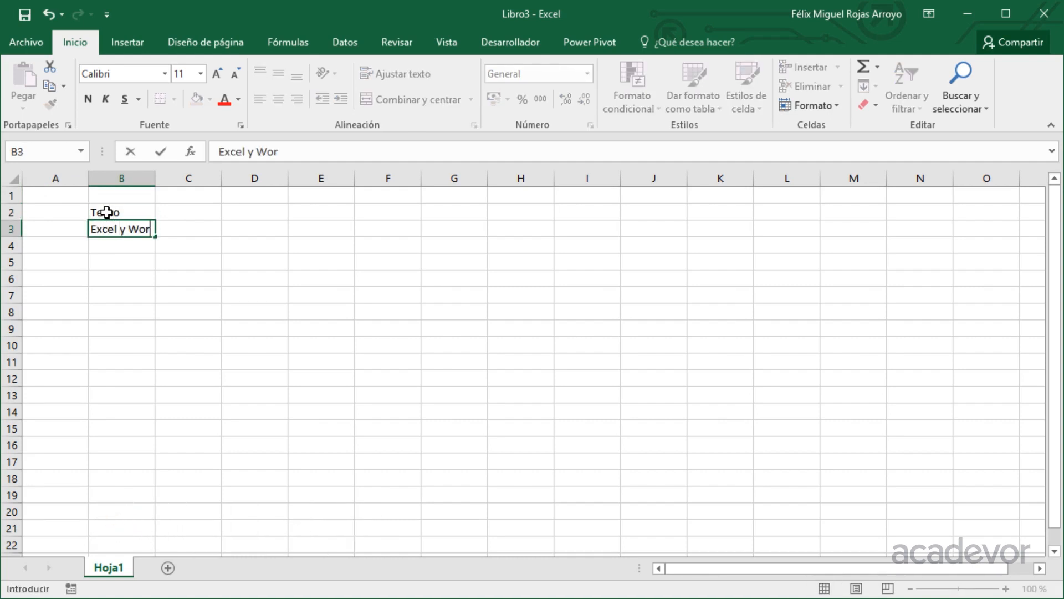
key("Return")
key("Up")
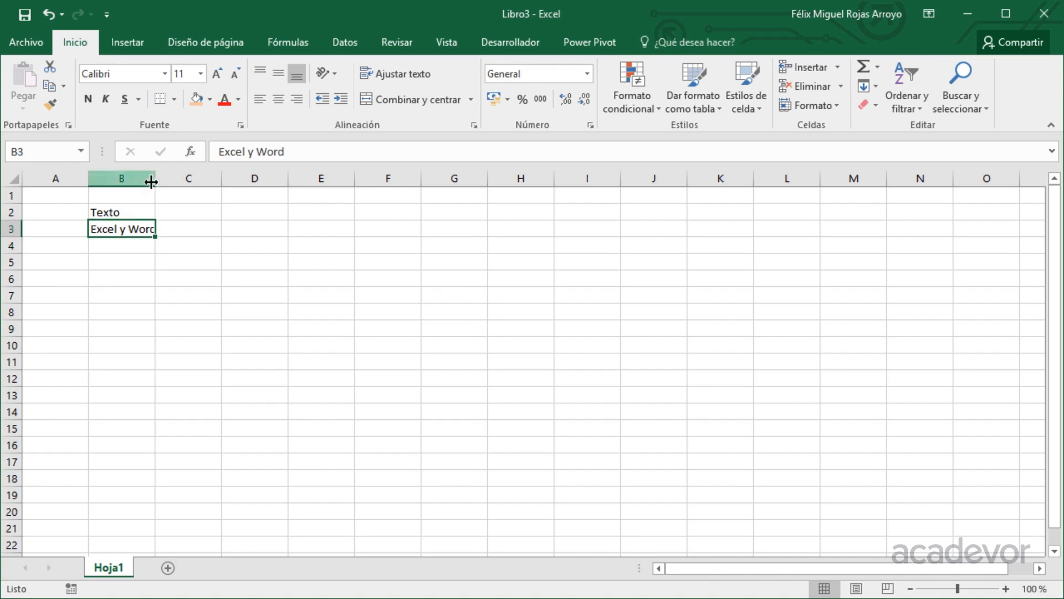
- Widen column B to fit its text and apply all borders to the range B2:H3
left_click_drag(155, 178, 511, 235)
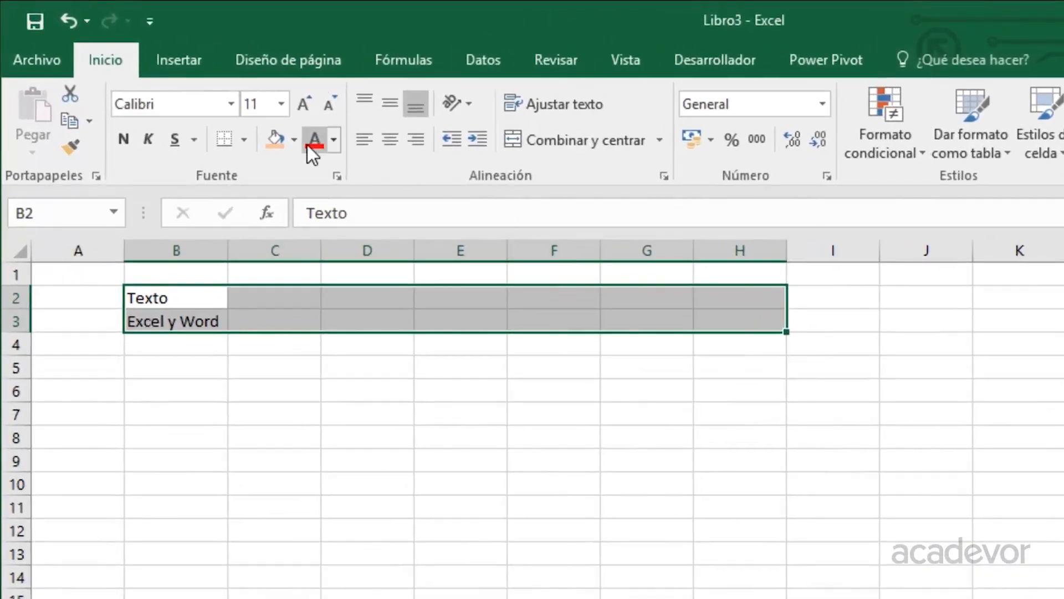
left_click(244, 143)
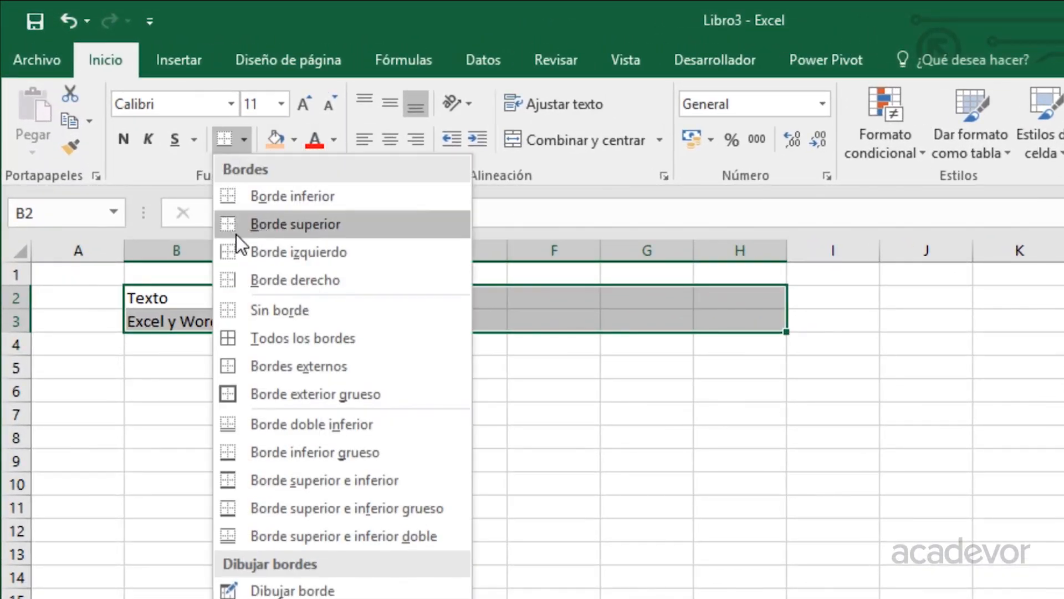
left_click(226, 331)
- Enter the heading IZQUIERDA in C2
left_click(251, 299)
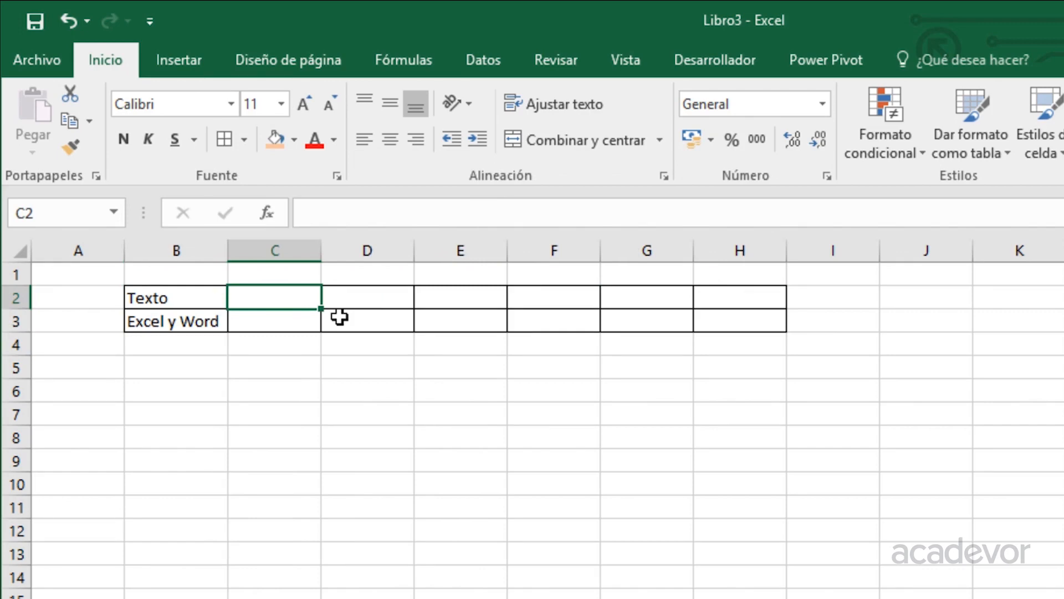
type("IZQUIERDA")
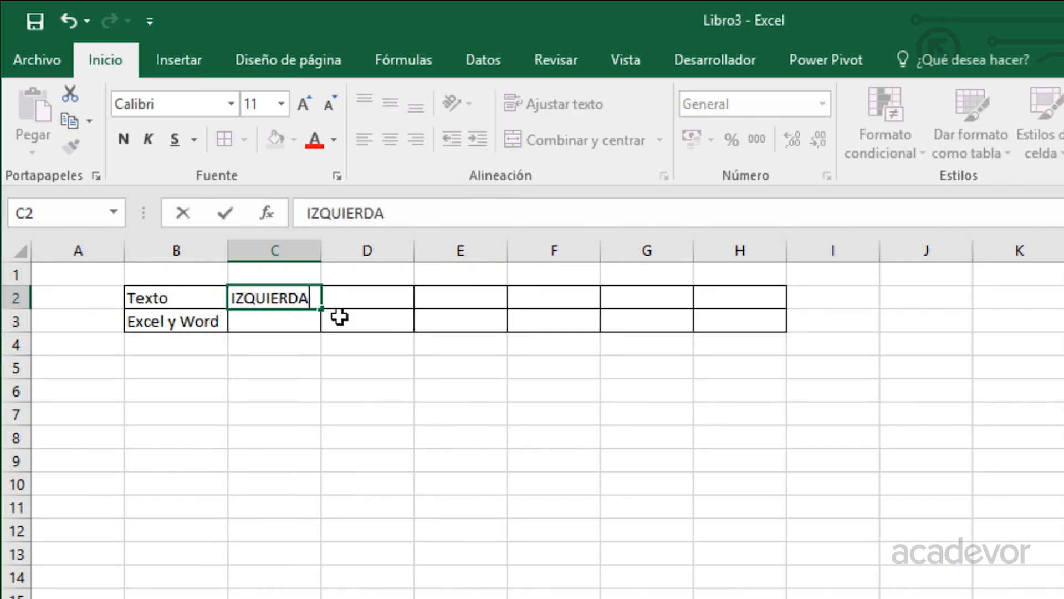
key("Return")
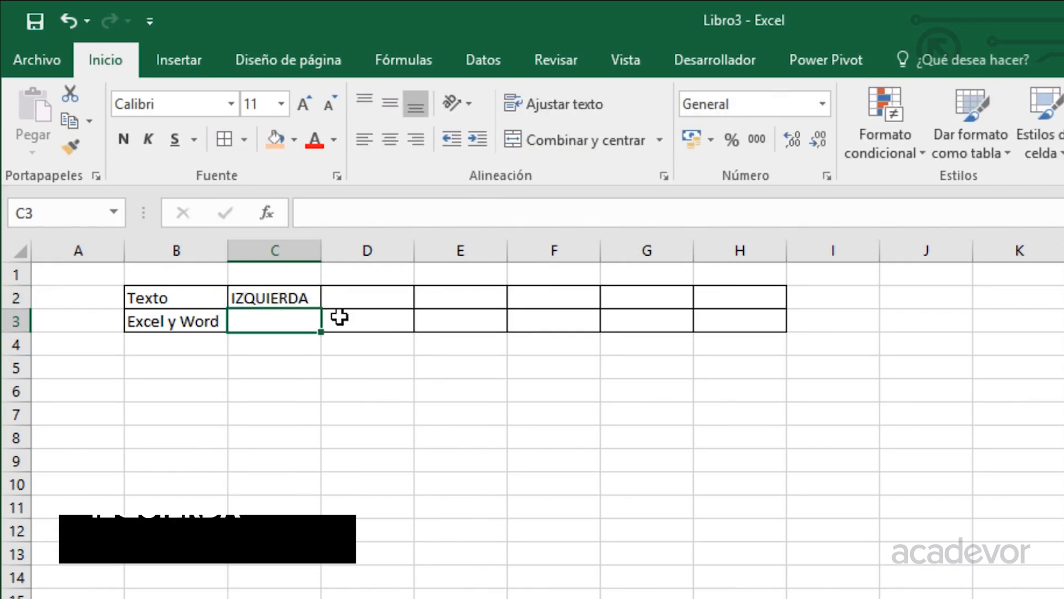
- Enter the formula =IZQUIERDA(B3,1) in C3 to extract the first character of the text
type("=IZ")
key("Tab")
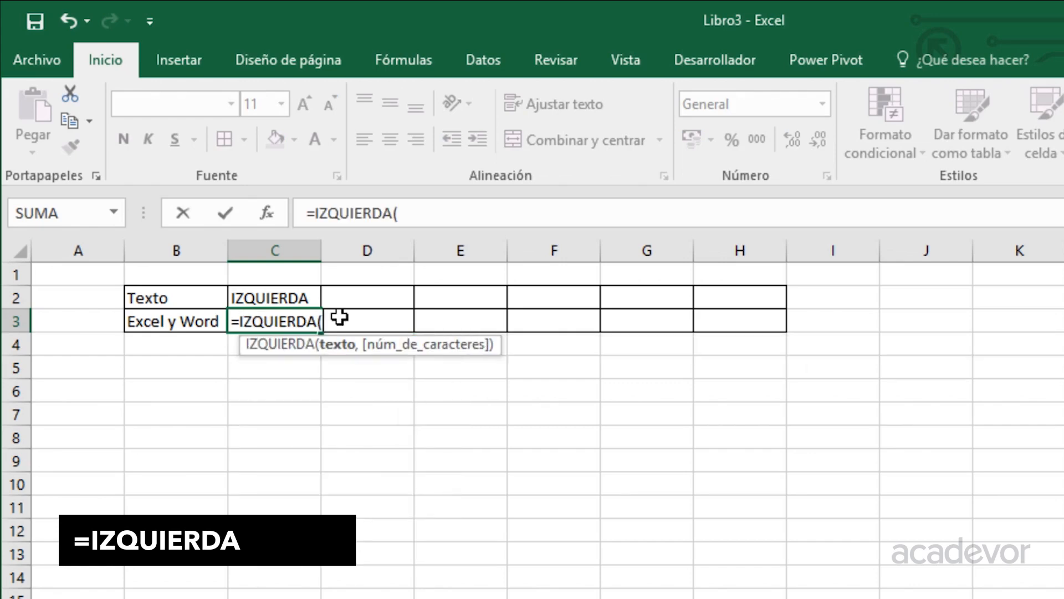
key("Left")
type(",")
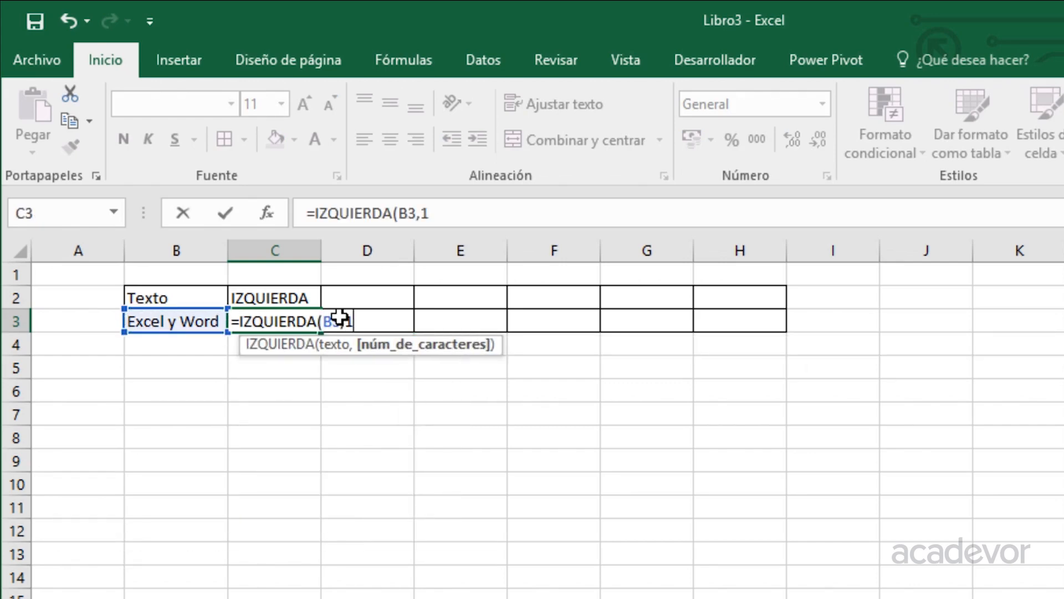
type("1)")
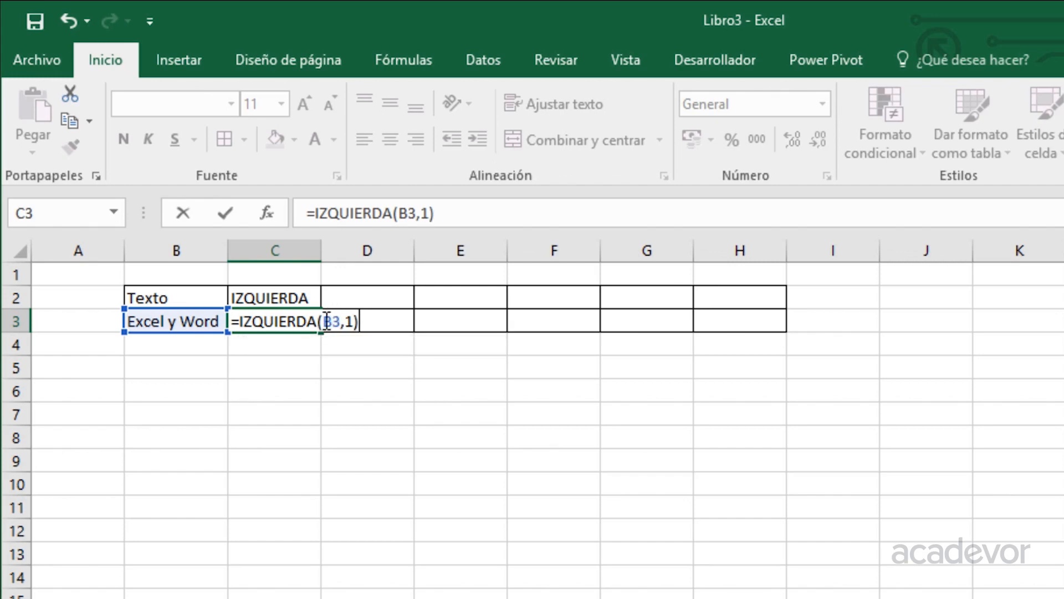
left_click(325, 322)
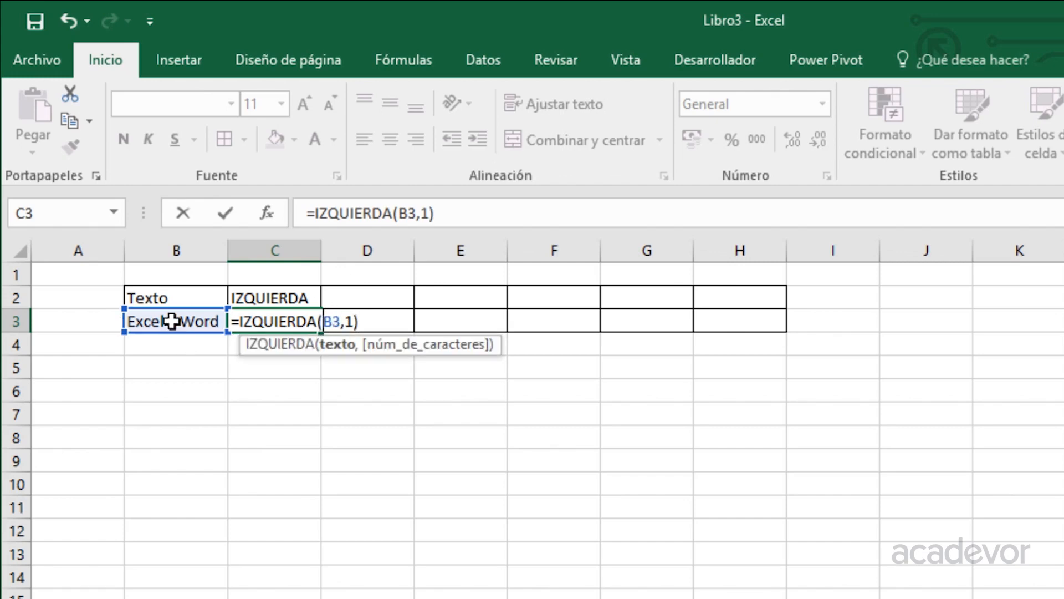
left_click(345, 321)
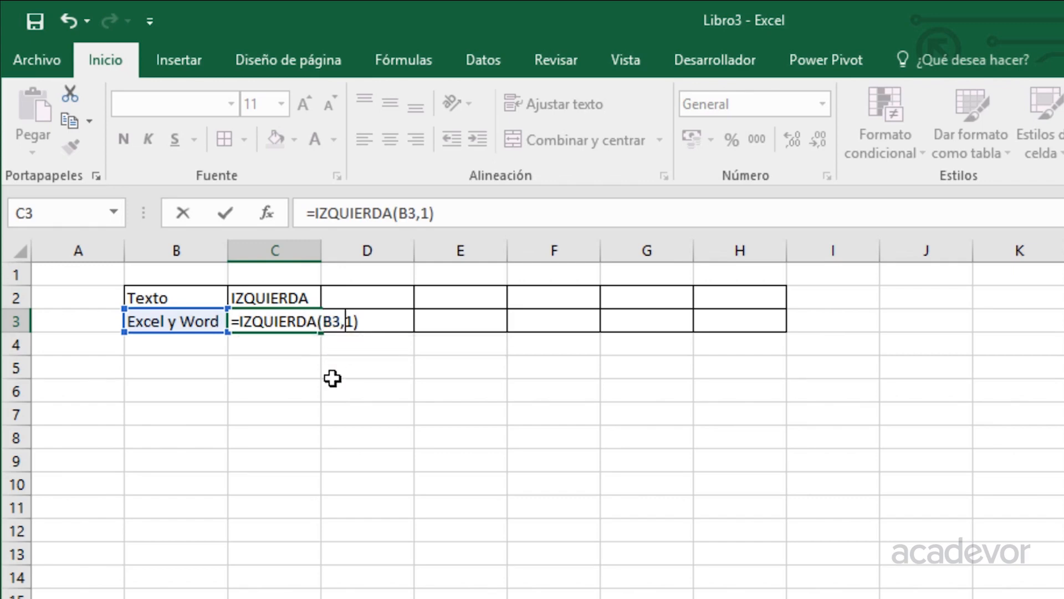
key("Return")
- Copy the IZQUIERDA heading from C2 into D2
key("Up")
key("Up")
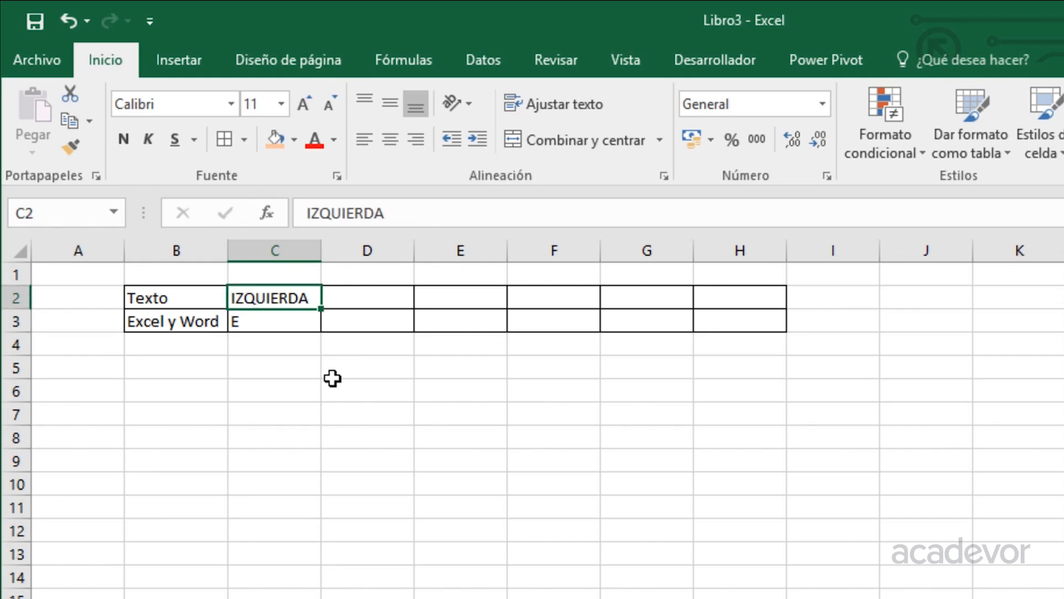
key("ctrl+c")
key("Right")
key("ctrl+v")
- Enter the formula =IZQUIERDA(B3) in D3, leaving out the number of characters
key("Down")
type("=")
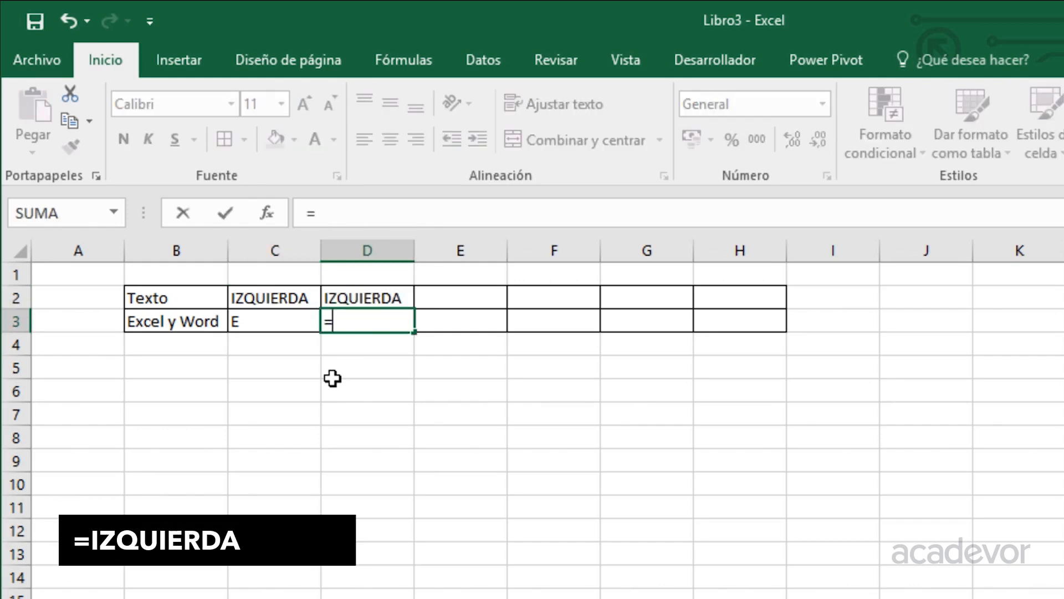
type("IZ")
key("Tab")
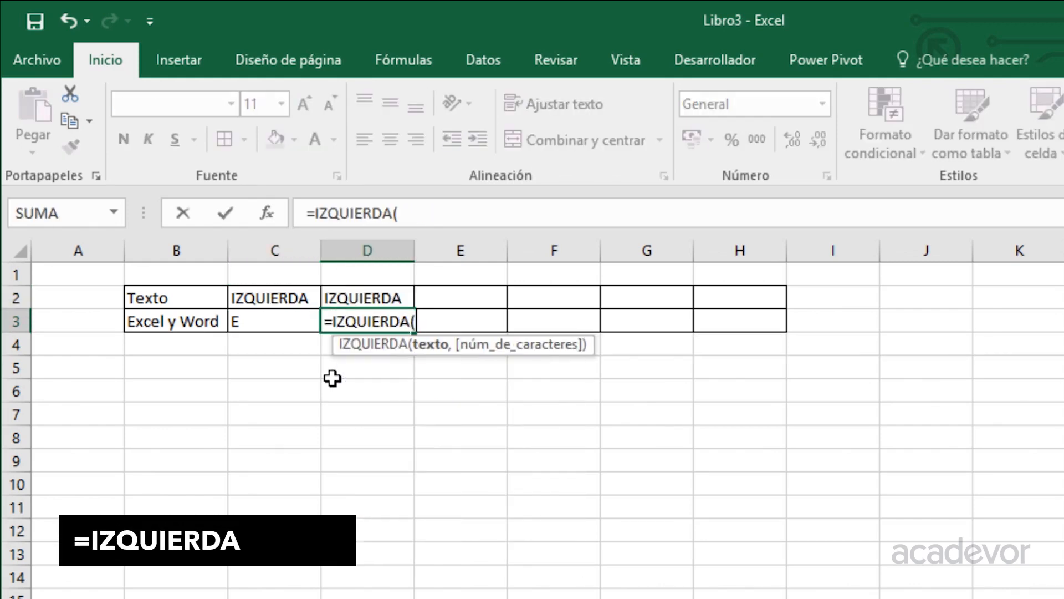
left_click(193, 320)
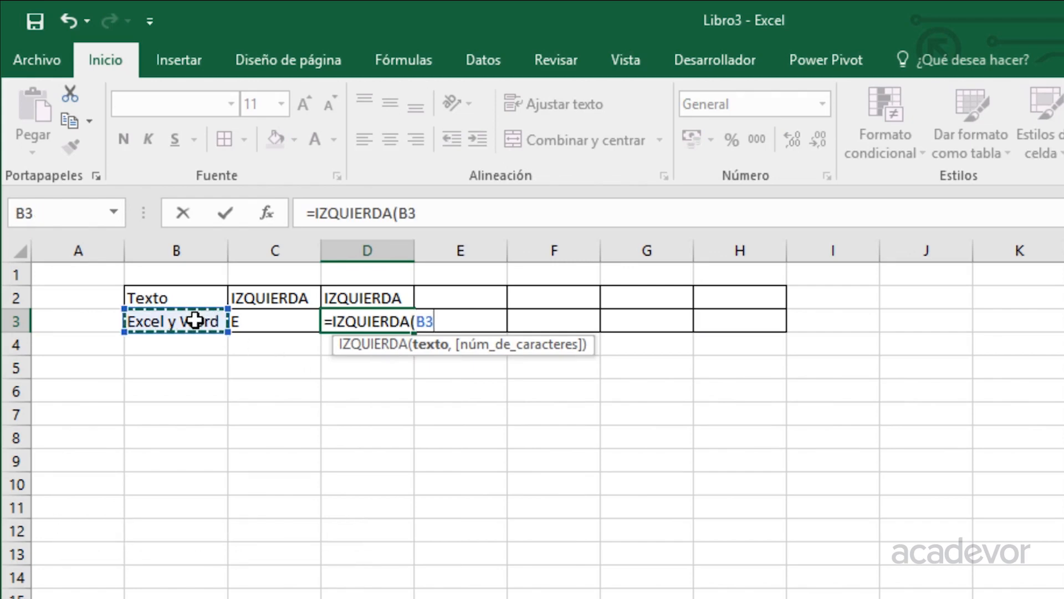
type(")")
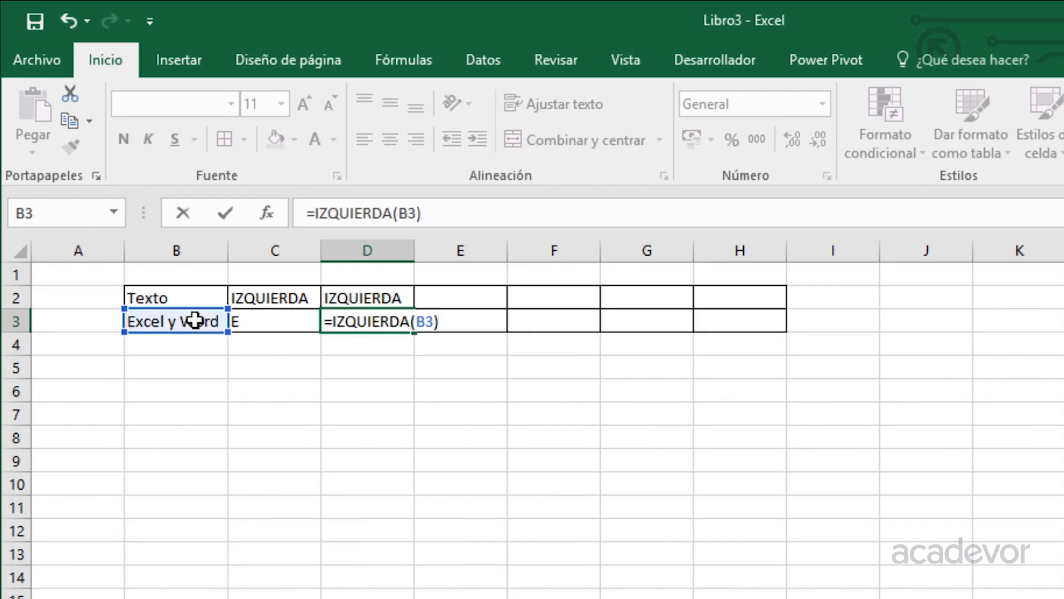
key("Return")
key("Up")
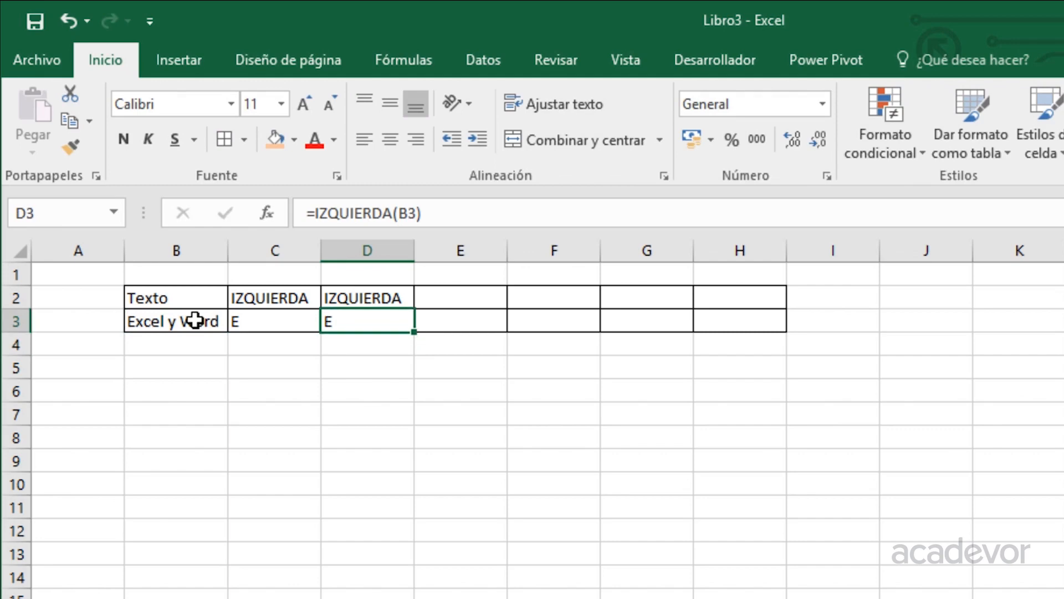
- Enter the heading DERECHA in E2 and copy it into F2
key("Up")
key("Right")
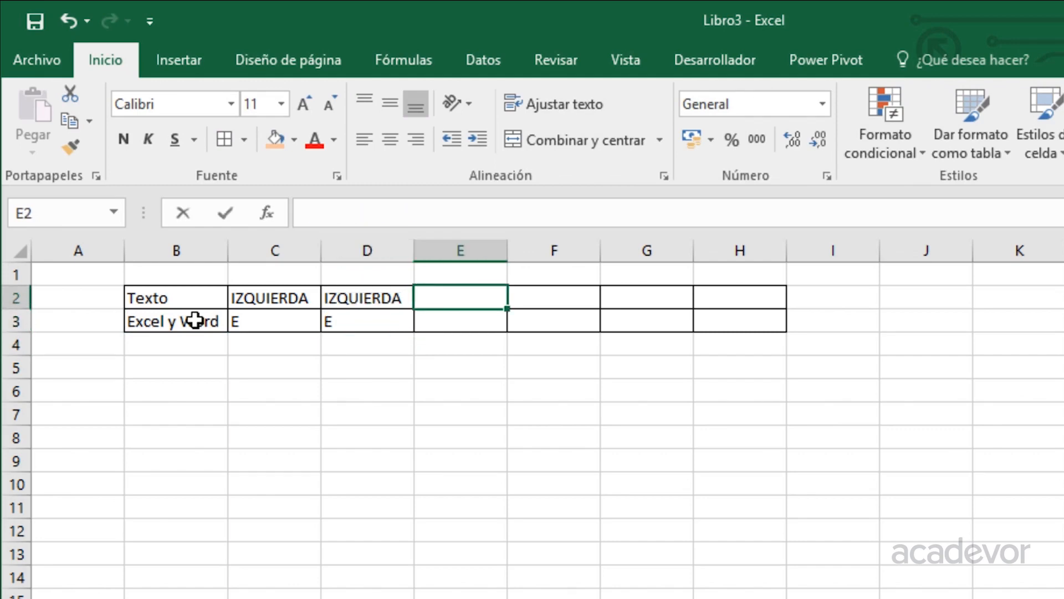
type("DERECHA")
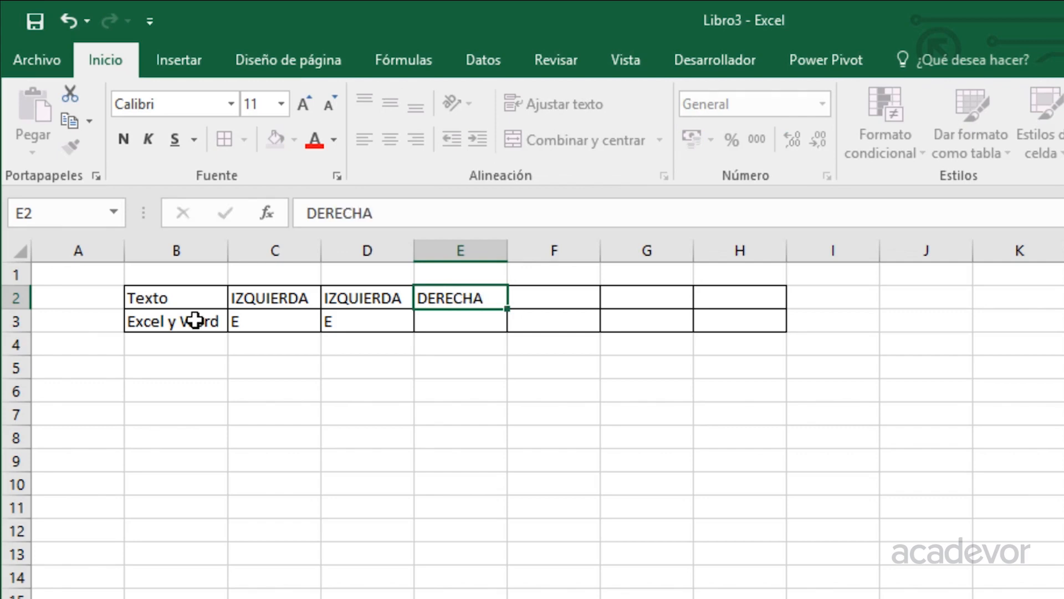
key("Return")
key("Up")
key("ctrl+c")
key("Right")
key("ctrl+v")
- Enter the formula =DERECHA(B3,1) in E3 to extract the last character of the text
key("Left")
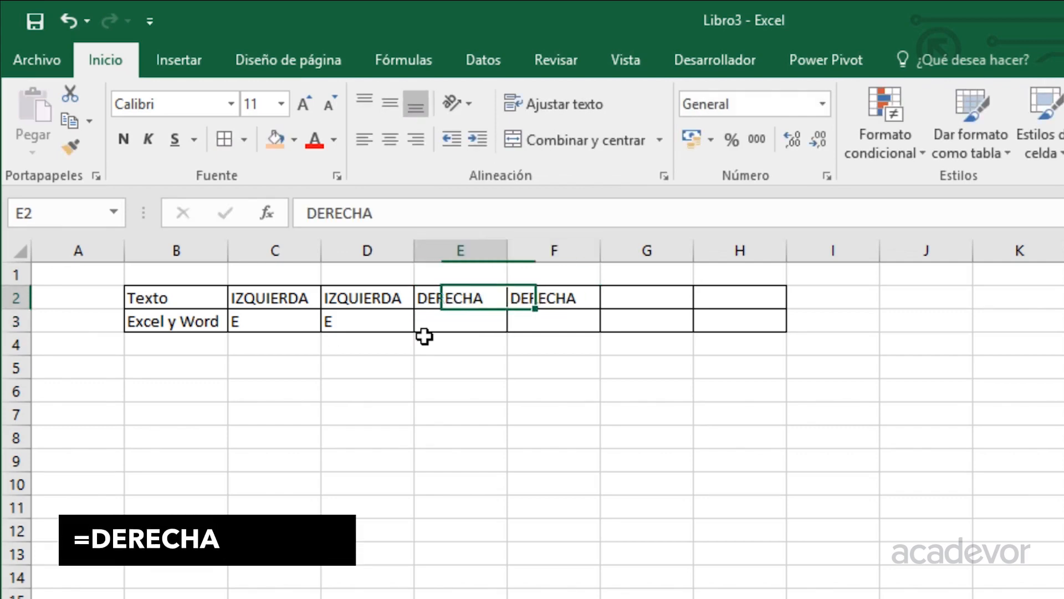
key("Down")
type("=DER")
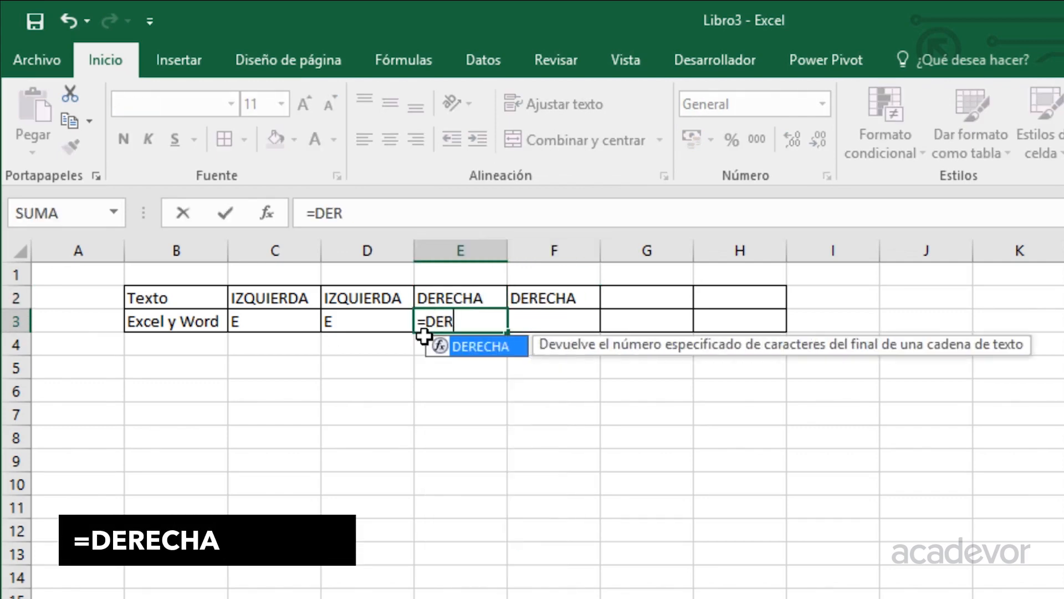
key("Tab")
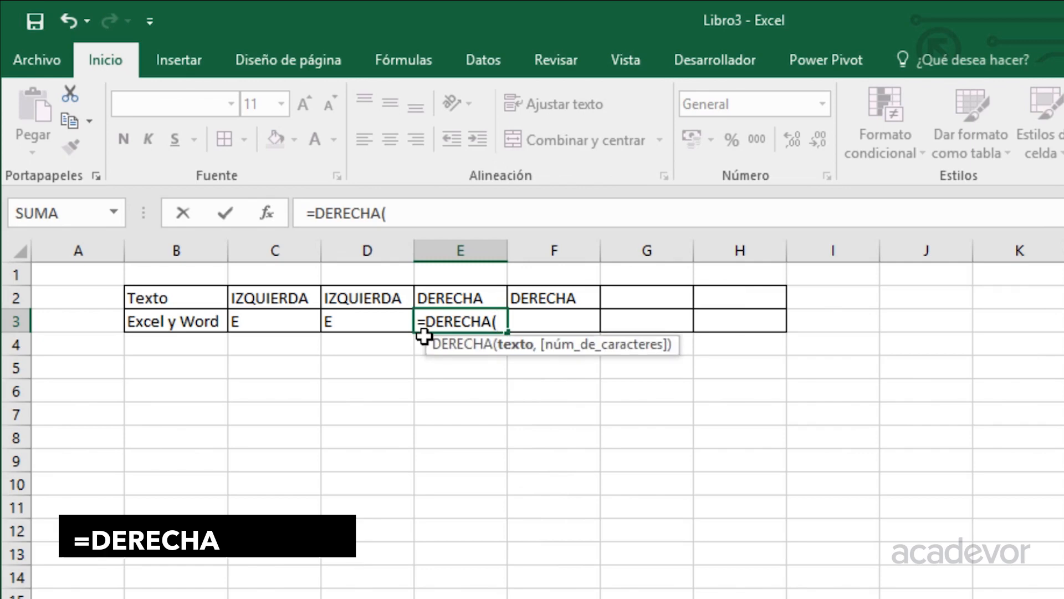
left_click(192, 321)
type(",1")
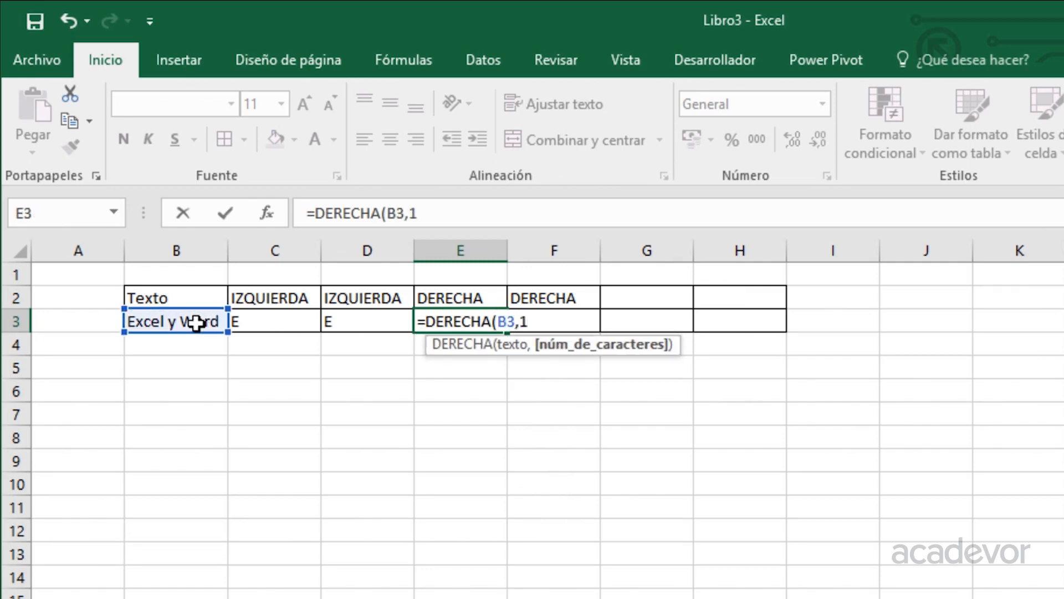
type(")")
key("Return")
key("Up")
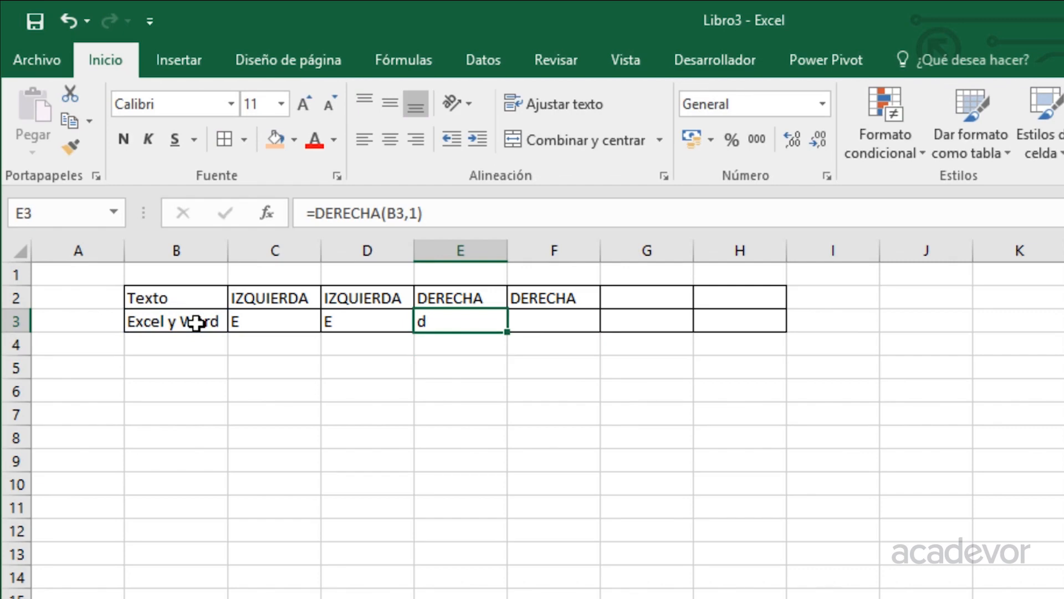
- Enter the formula =DERECHA(B3) in F3, leaving out the number of characters
key("Right")
type("=")
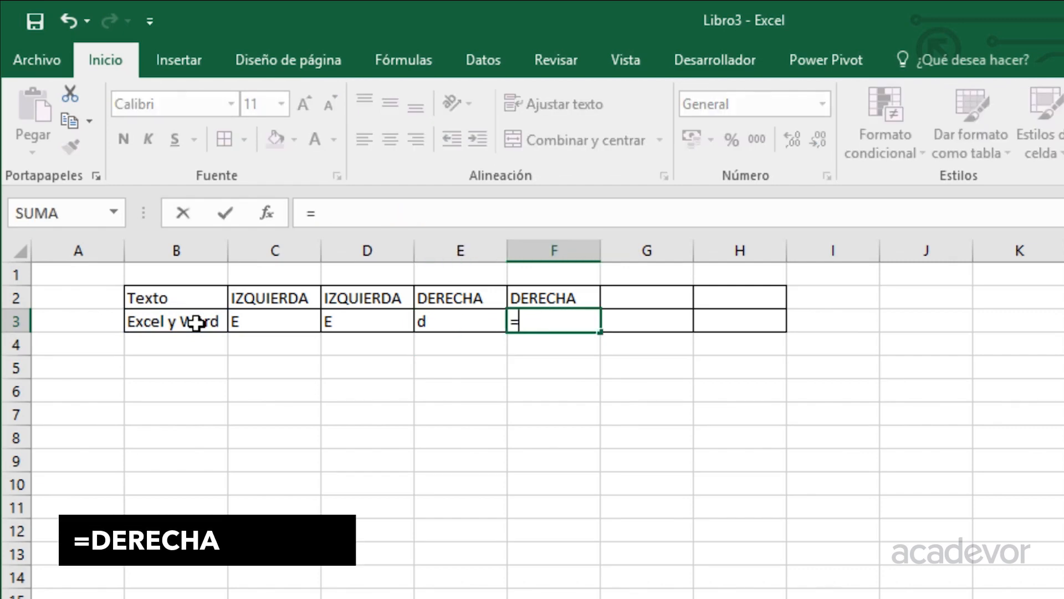
type("DERECHA(")
left_click(196, 321)
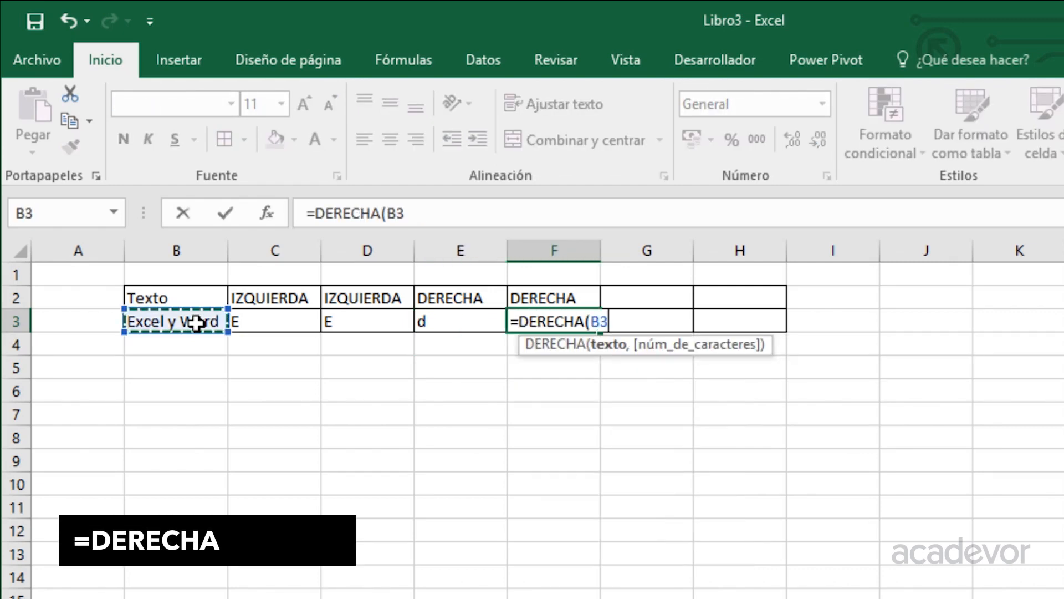
type(")")
key("Return")
key("Up")
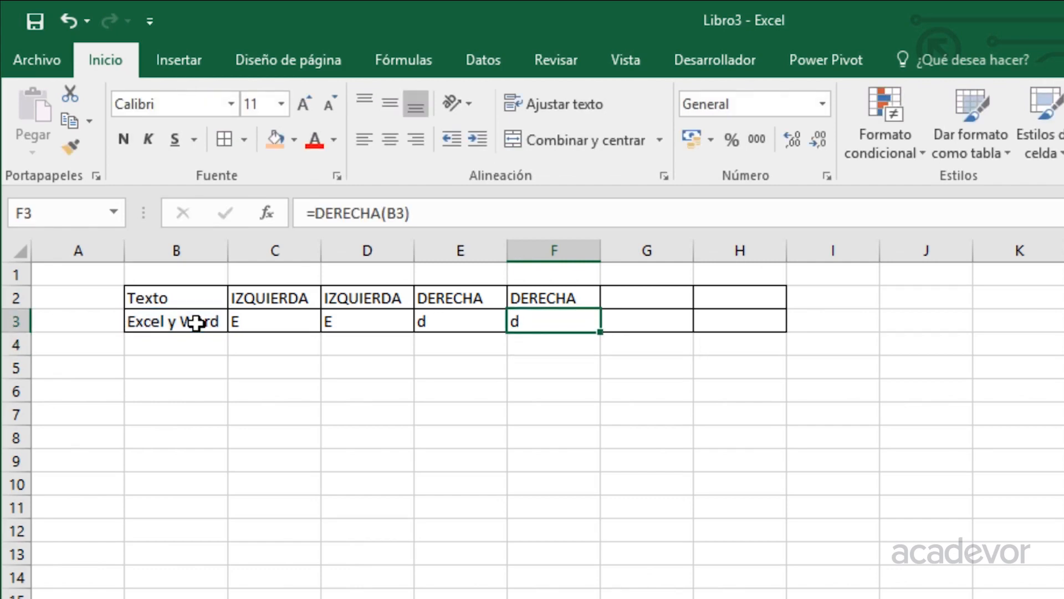
- Review the IZQUIERDA and DERECHA formulas across row 3 against the source text in B3
key("Left")
key("Left")
key("Left")
key("Left")
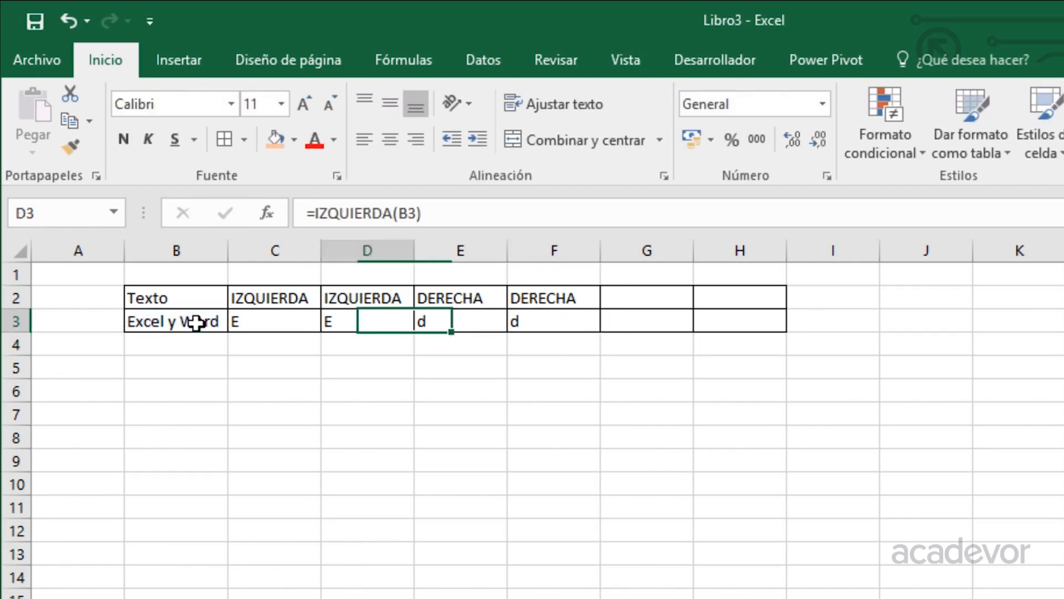
key("Right")
key("Right")
key("Right")
key("Right")
key("Right")
key("Up")
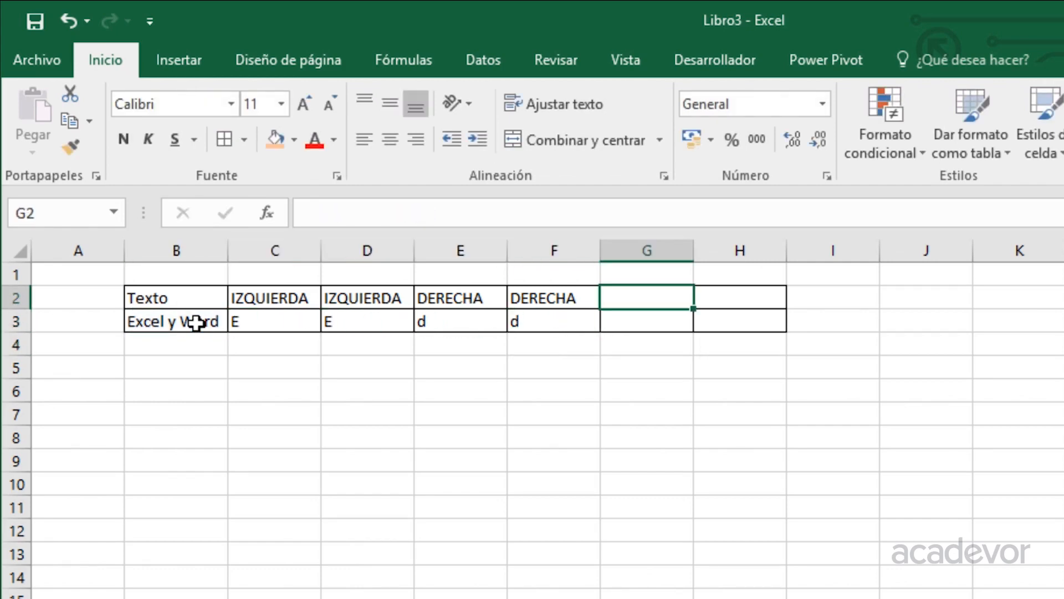
- Copy the IZQUIERDA and DERECHA headings from D2:E2 into G2:H2
key("Left")
key("Left")
key("Left")
key("shift+Right")
key("ctrl+c")
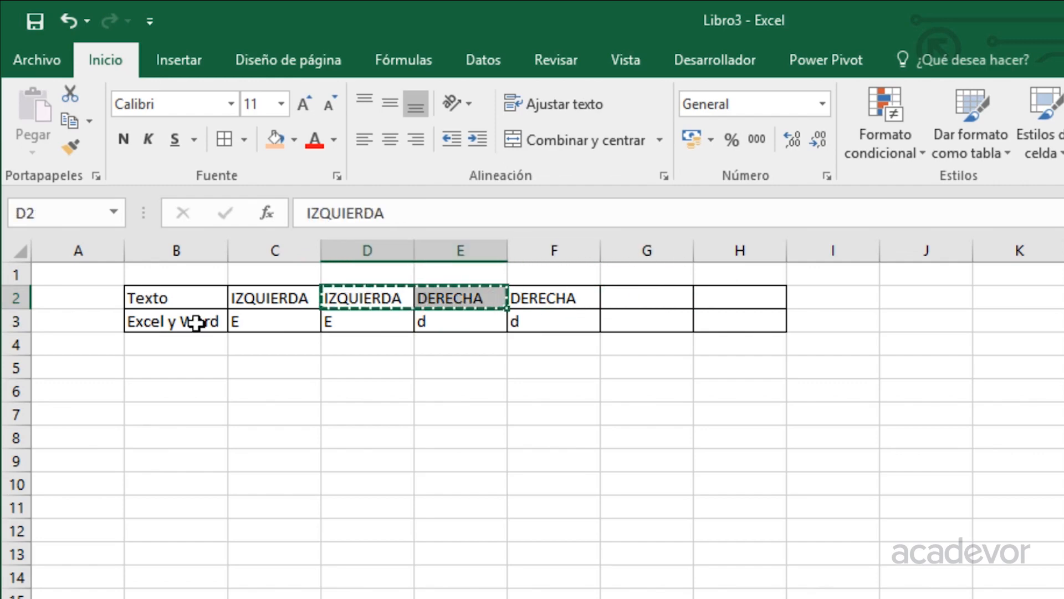
key("Right")
key("Right")
key("Right")
key("ctrl+v")
- Enter the formula =IZQUIERDA(B3,3) in G3 to extract the first three characters of the text
key("Down")
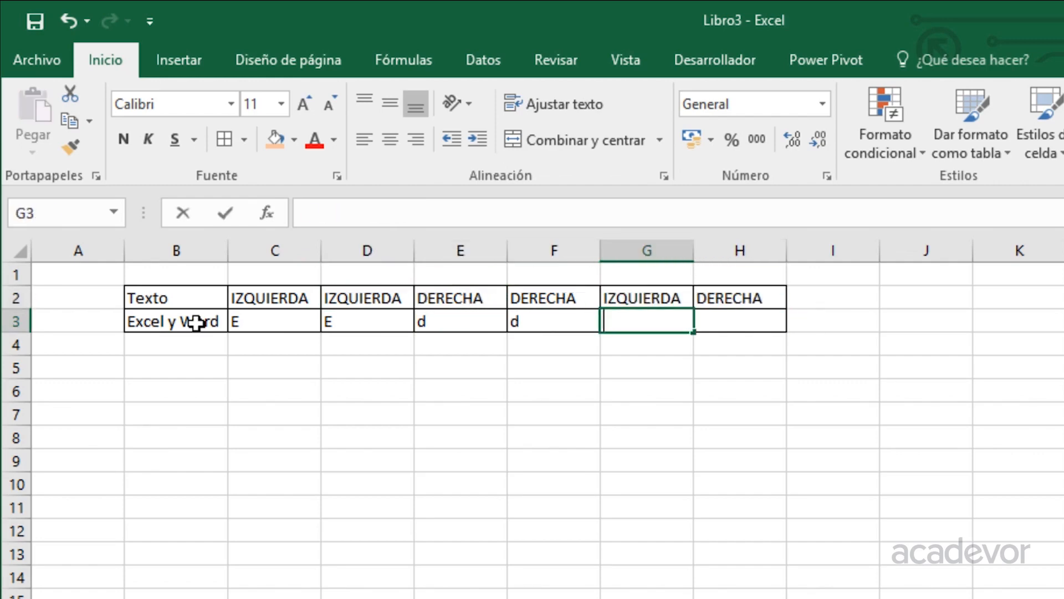
type("=IZQ")
key("Tab")
key("Left")
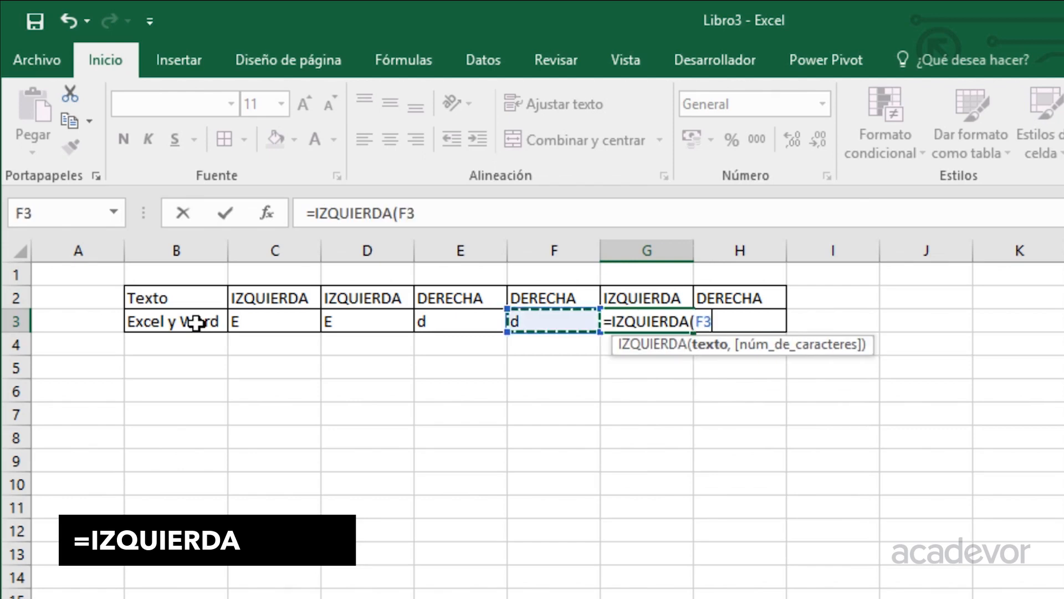
key("Left")
key("Left")
key("Left")
key("Left")
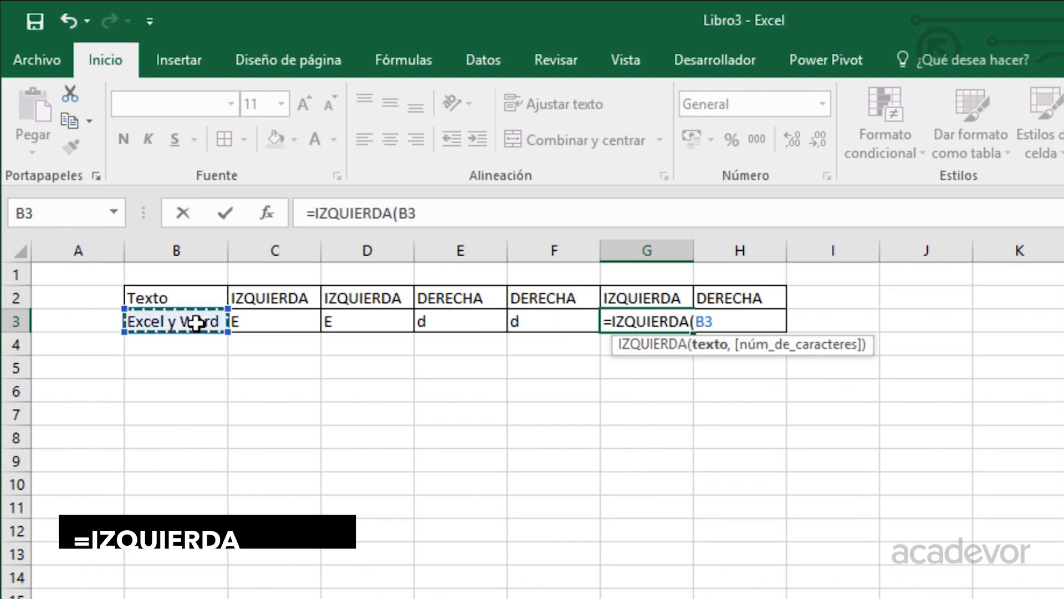
type(",3)")
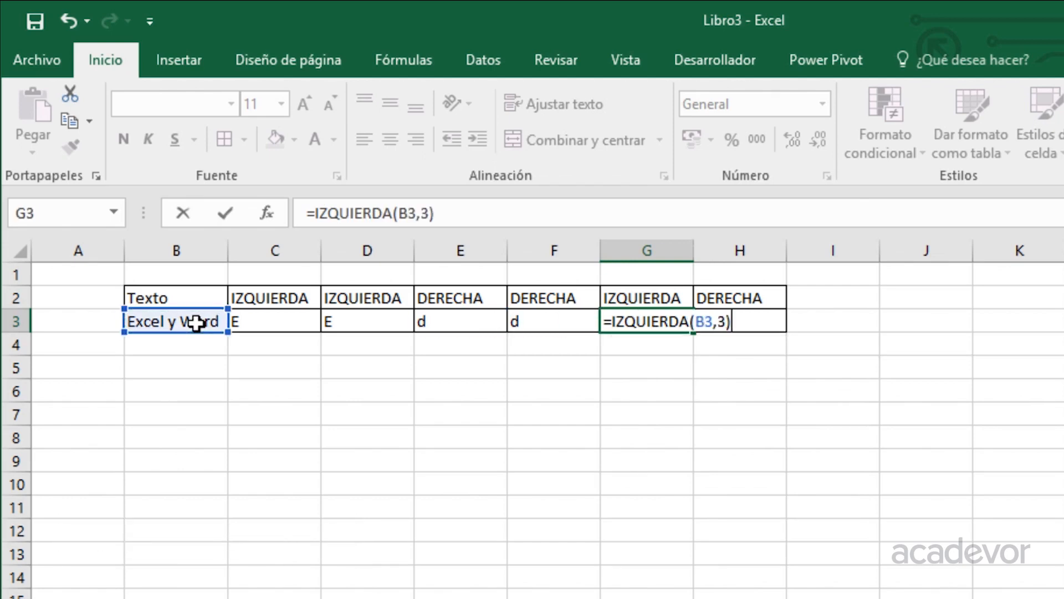
key("ctrl+Return")
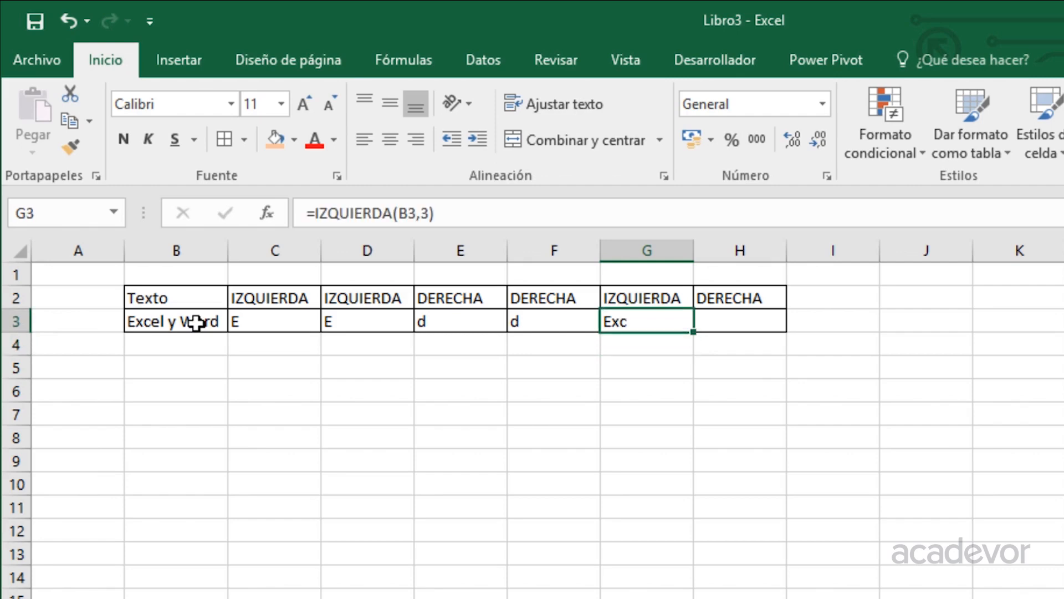
- Replace the number of characters in G3's IZQUIERDA formula with the expression 9/3 and inspect that argument
key("F2")
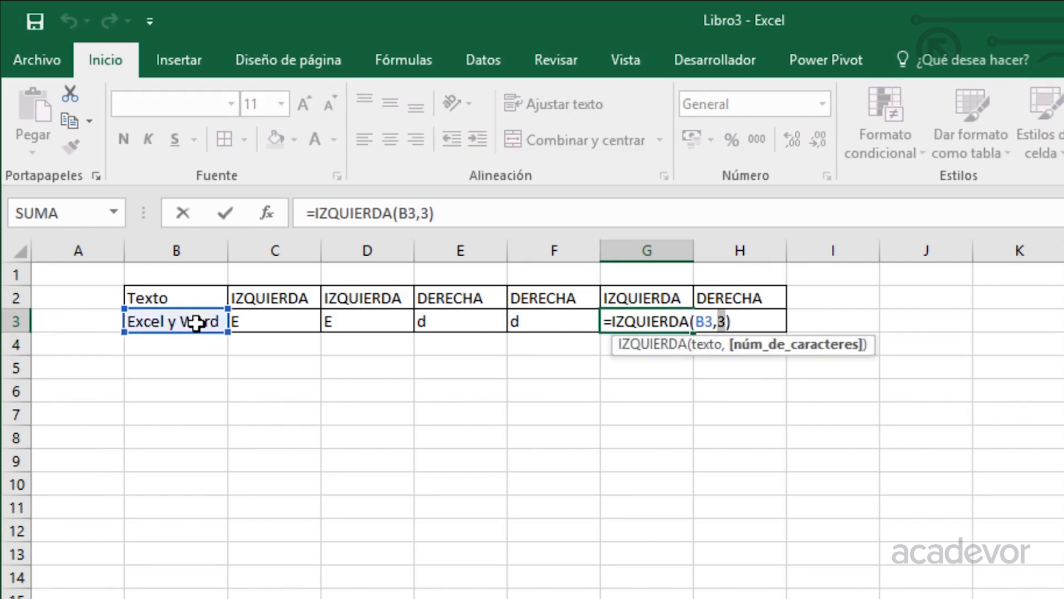
type("9/3")
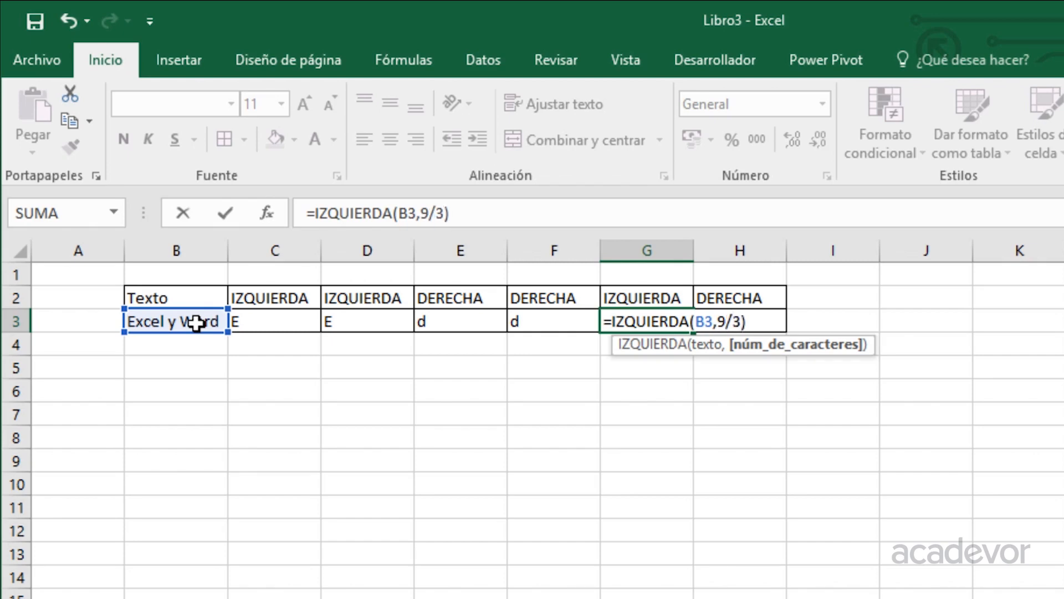
key("Return")
key("Up")
key("F2")
key("Left")
key("shift+Left")
key("shift+Left")
key("shift+Left")
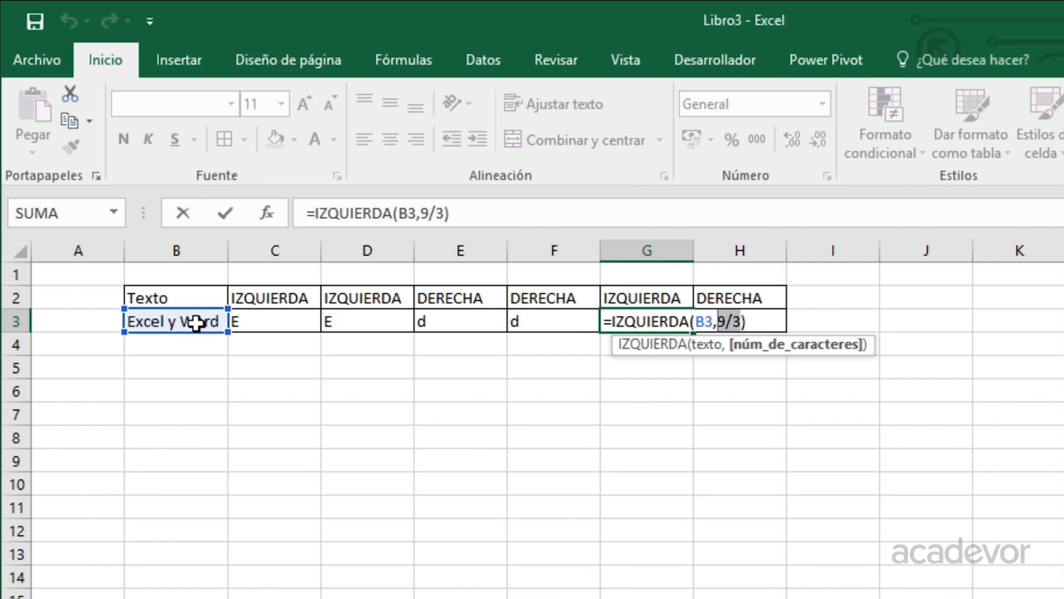
key("Return")
- Enter the formula =DERECHA(B3,3) in H3 to extract the last three characters of the text
key("Up")
key("Right")
type("=")
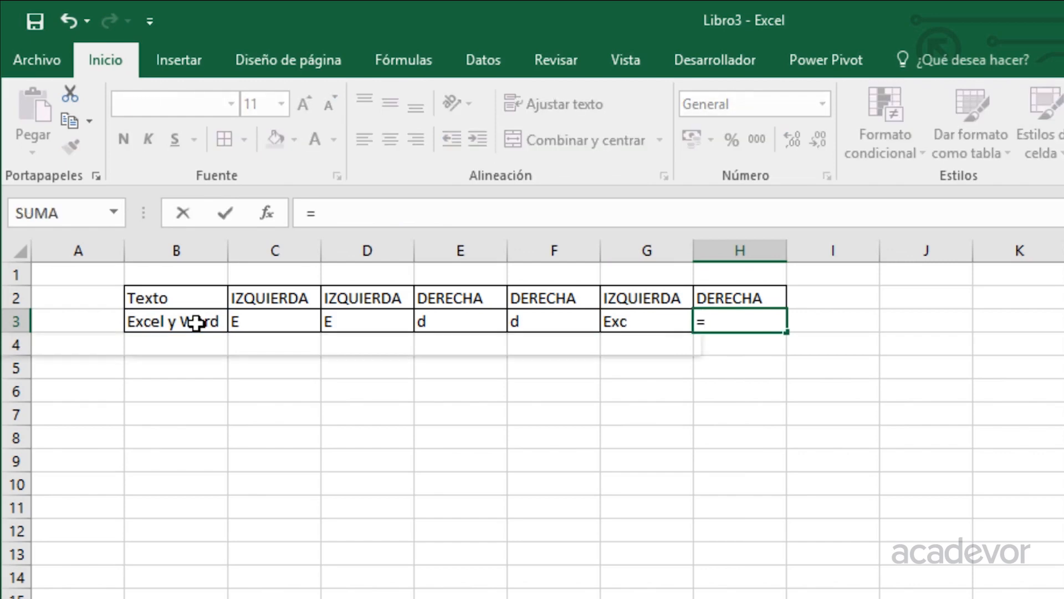
type("DERECHA(")
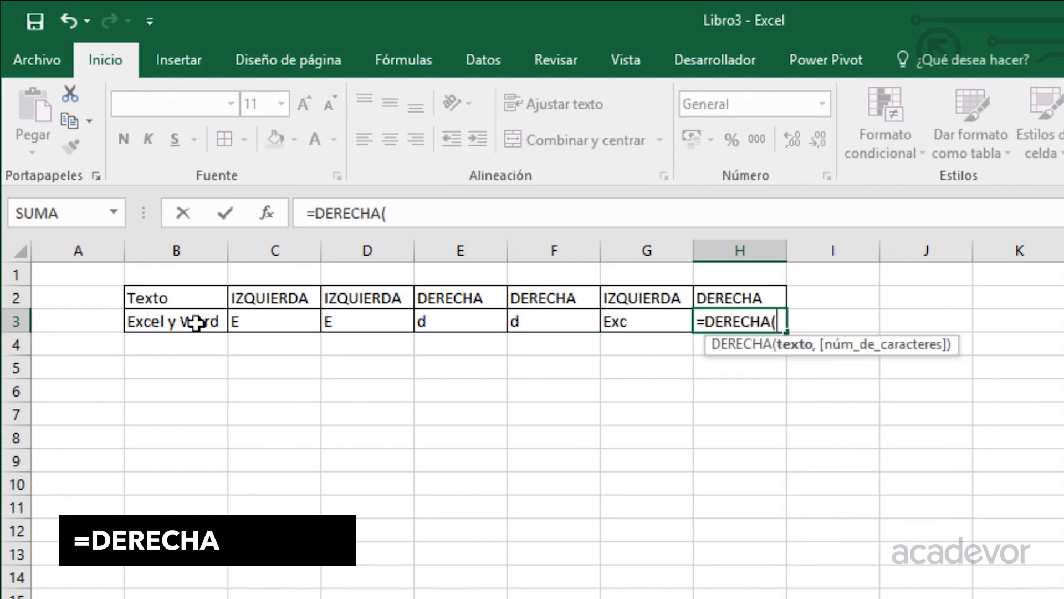
left_click(196, 322)
type(",")
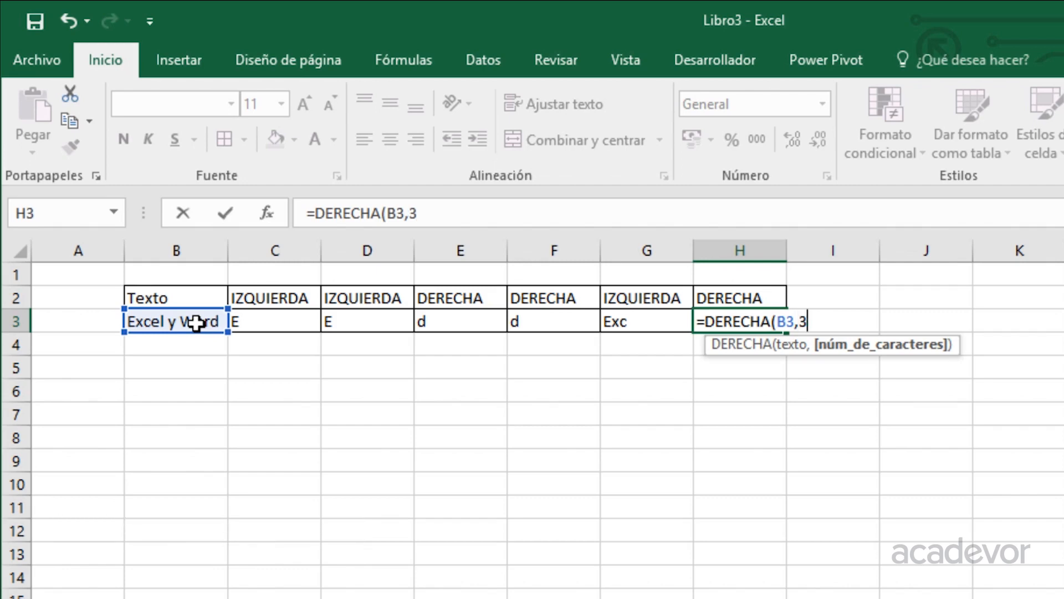
type("3)")
key("Return")
key("Up")
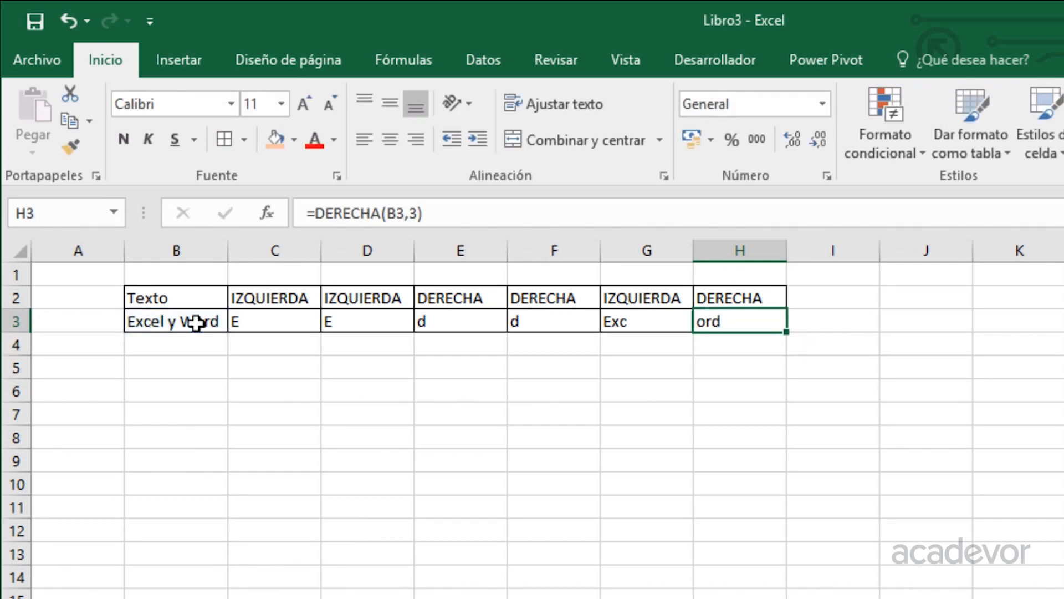
- Examine the number-of-characters argument in the DERECHA formula in H3
key("F2")
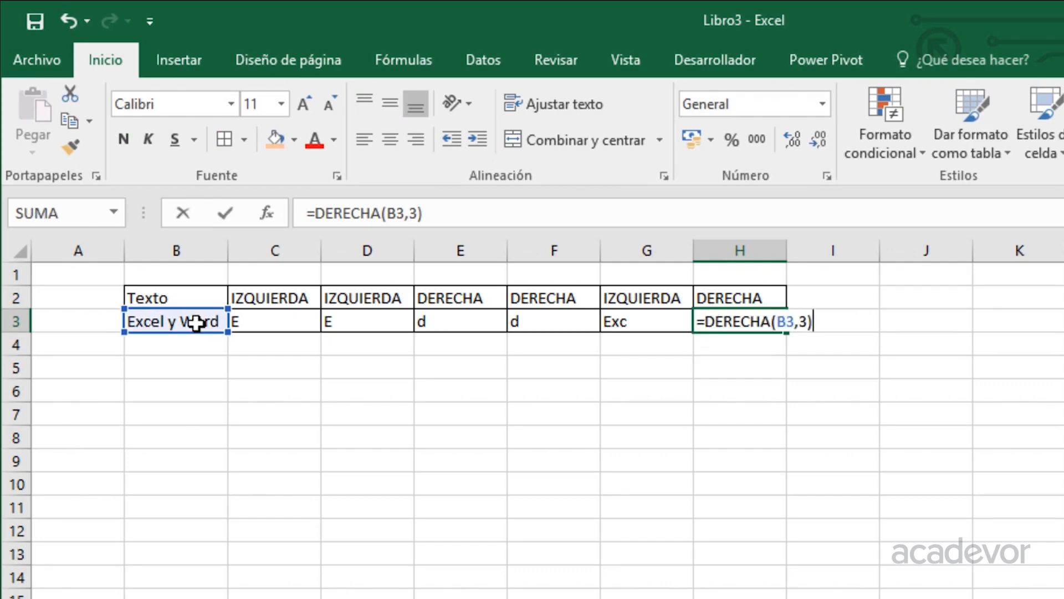
key("Left")
key("Left")
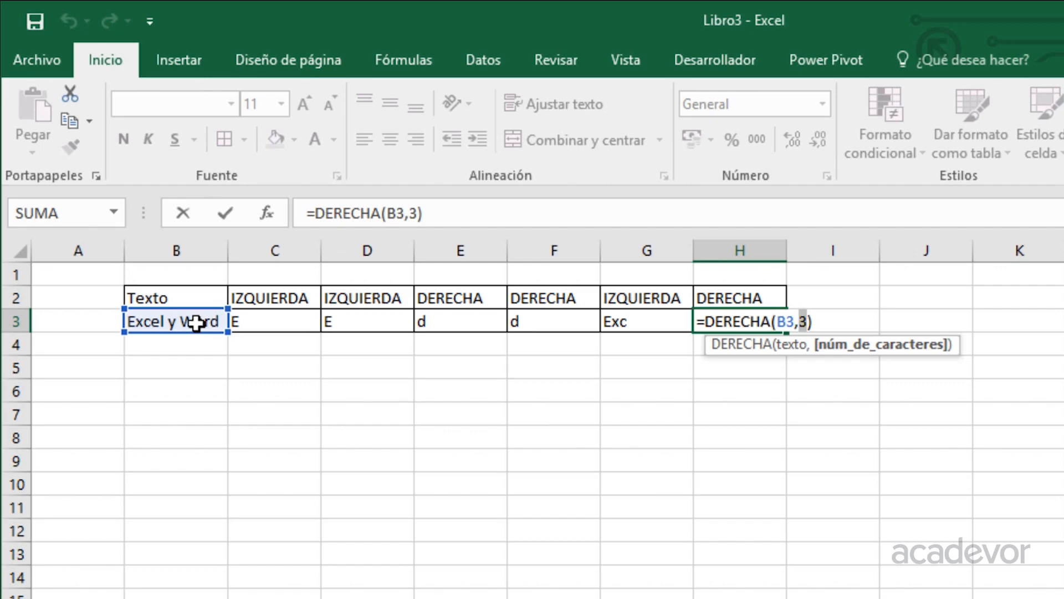
key("Return")
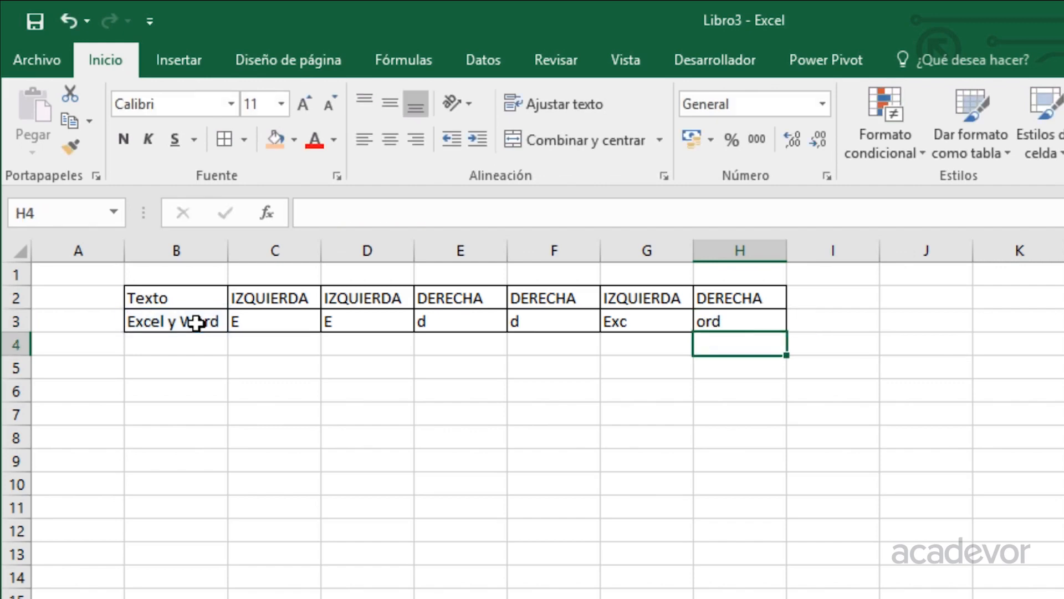
- Copy the Texto heading and its sample text from B2:B3 into B5:B6 to start a second table
key("Left")
key("Left")
key("Left")
key("Left")
key("Left")
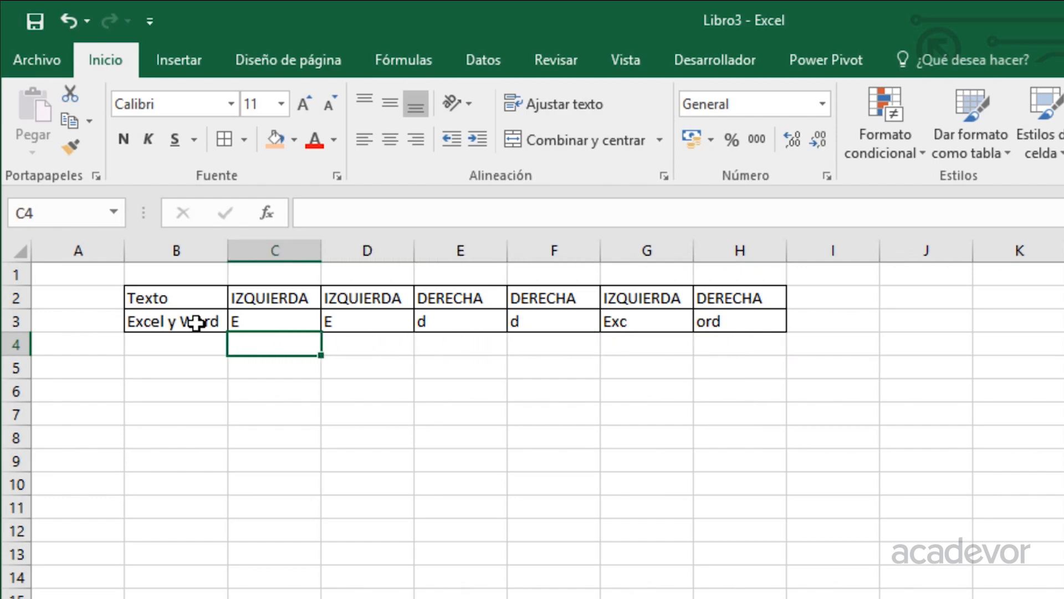
key("Left")
key("Up")
key("Up")
key("shift+Down")
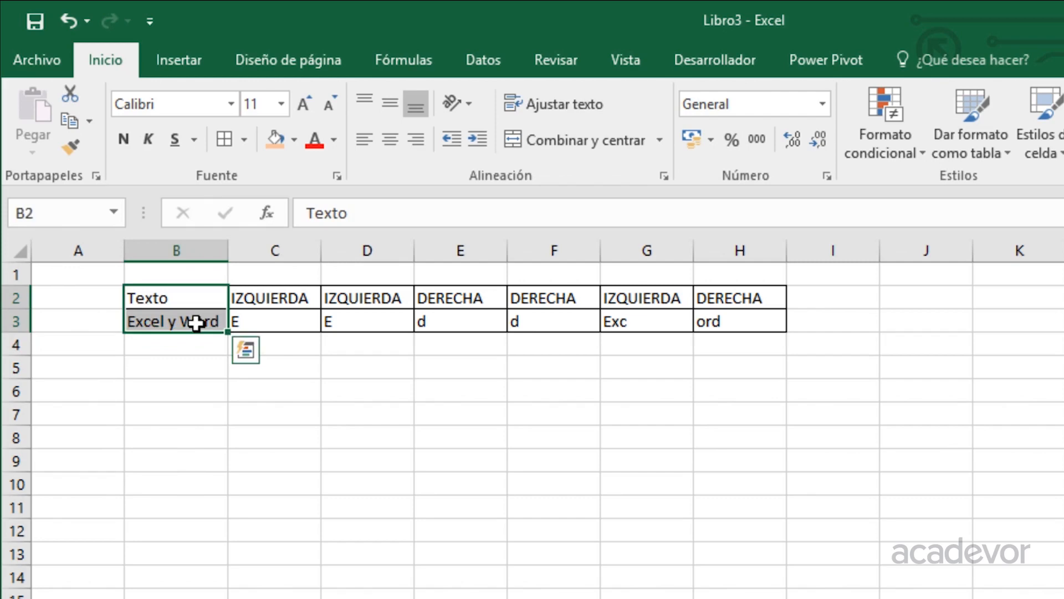
key("ctrl+c")
key("Down")
key("Down")
key("Down")
key("ctrl+v")
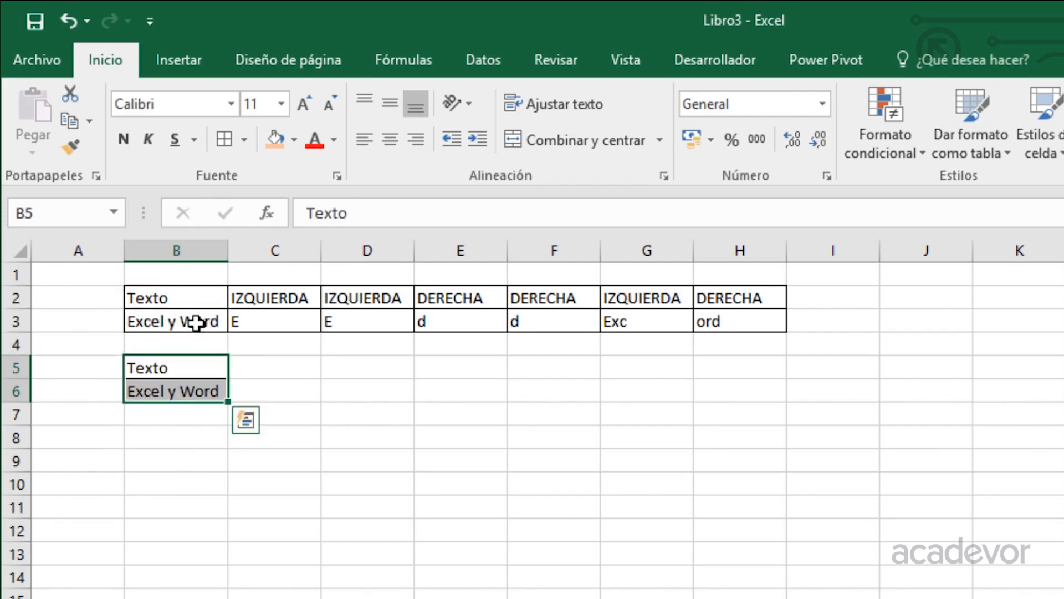
- Enter the heading EXTRAE in C5 and apply borders to C5:C6
key("Right")
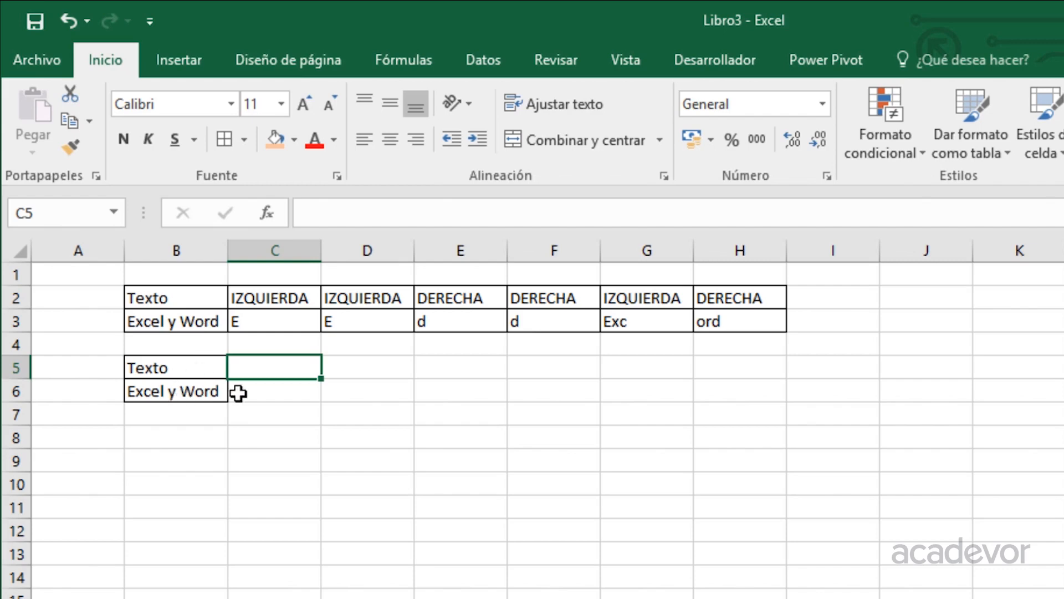
type("EXTRAE")
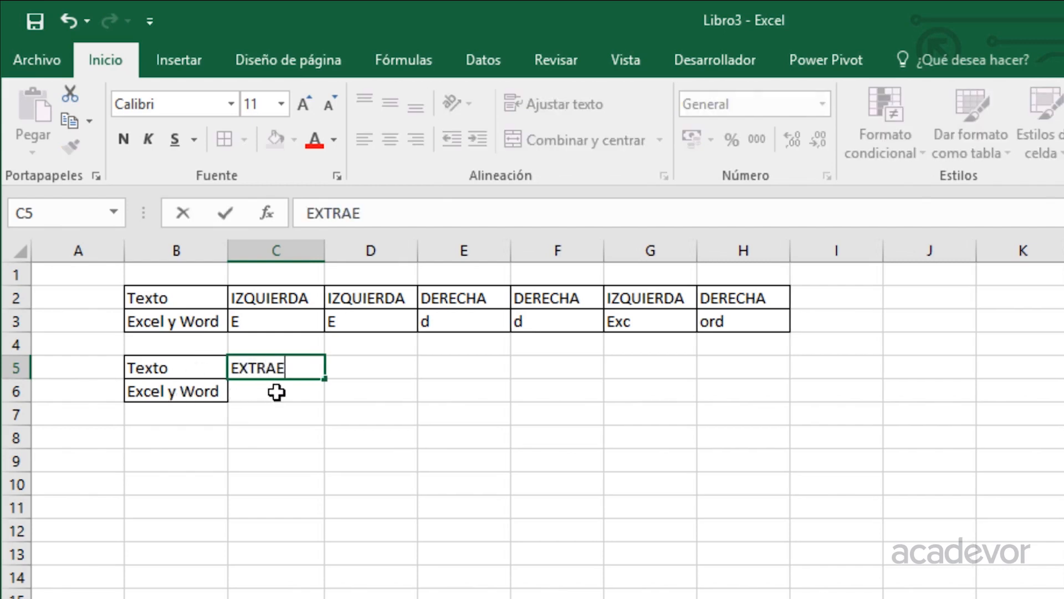
key("Return")
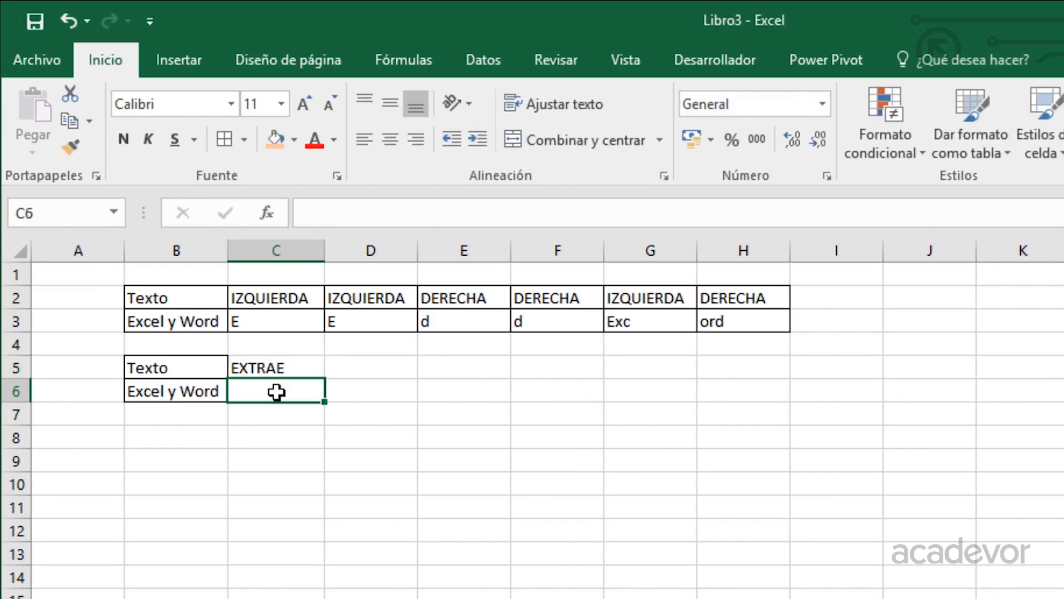
key("Up")
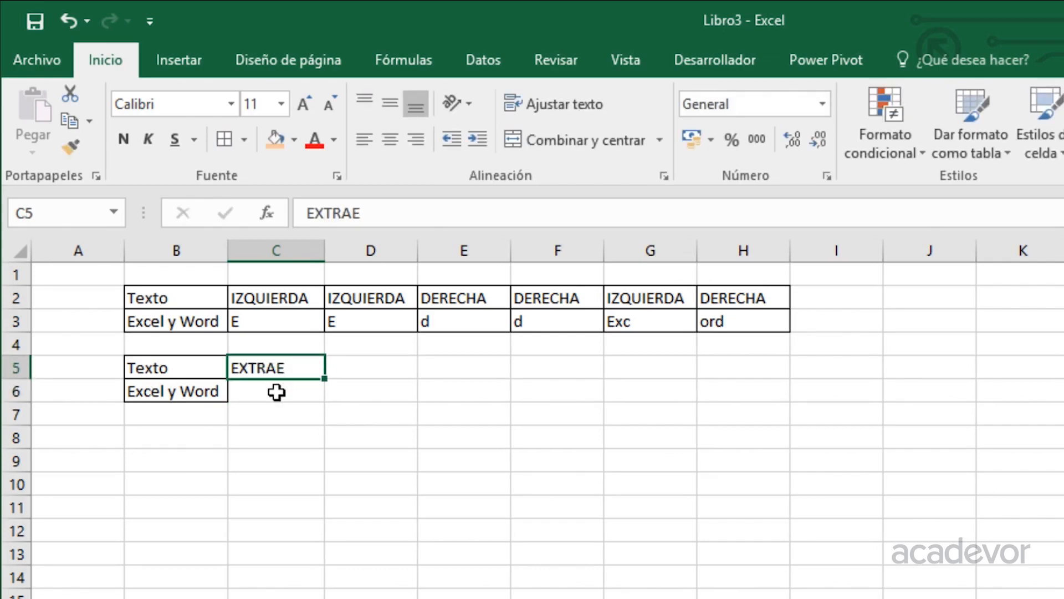
key("shift+Down")
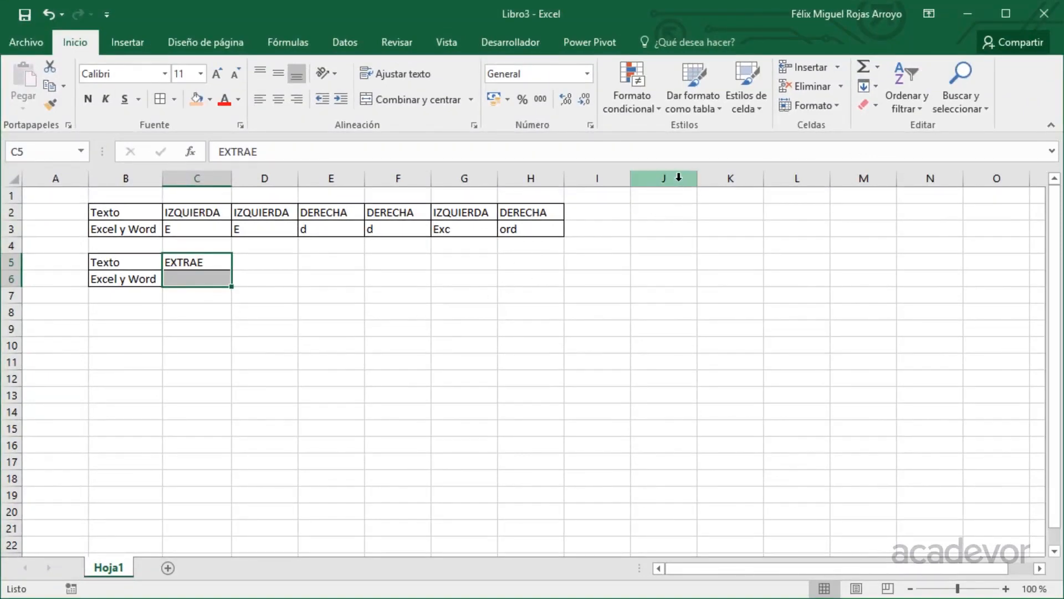
- Narrow column J and the columns after it to a small, equal width that fits single characters
left_click_drag(663, 178, 986, 178)
left_click_drag(886, 178, 840, 176)
key("ctrl+Home")
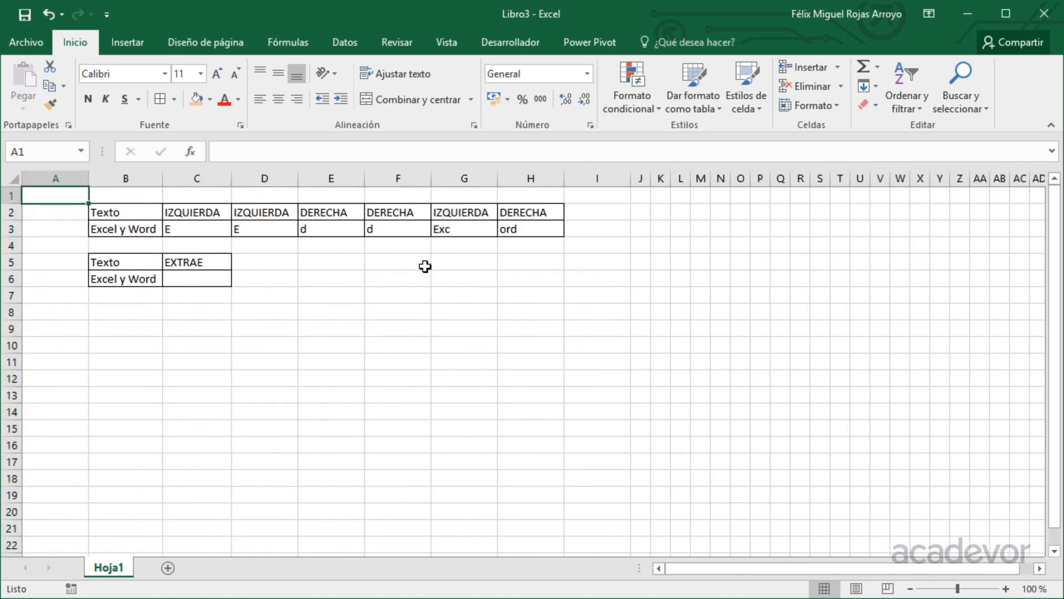
- Spell out Excel with one letter per cell in J6:N6, leaving O6 blank for the space
left_click(638, 277)
type("E")
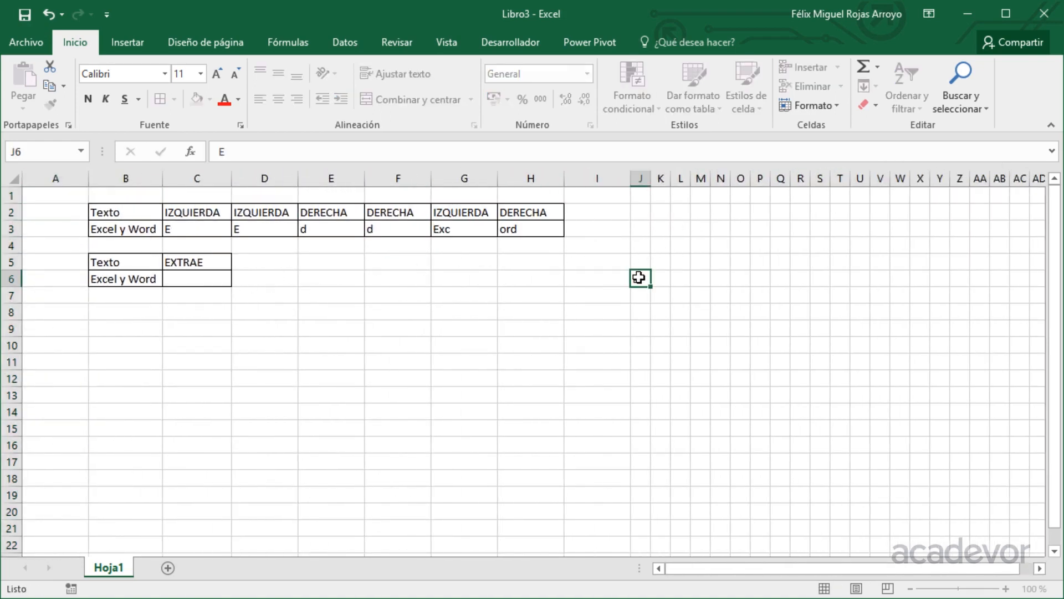
key("Tab")
type("x")
key("Tab")
type("c")
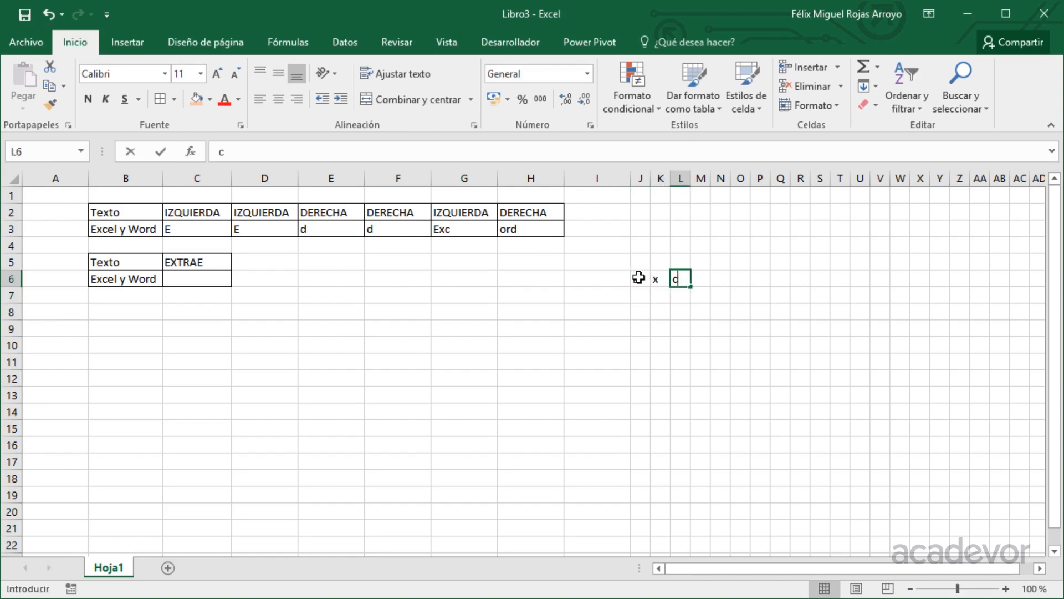
key("Tab")
type("e")
key("Tab")
type("l")
key("Tab")
key("Tab")
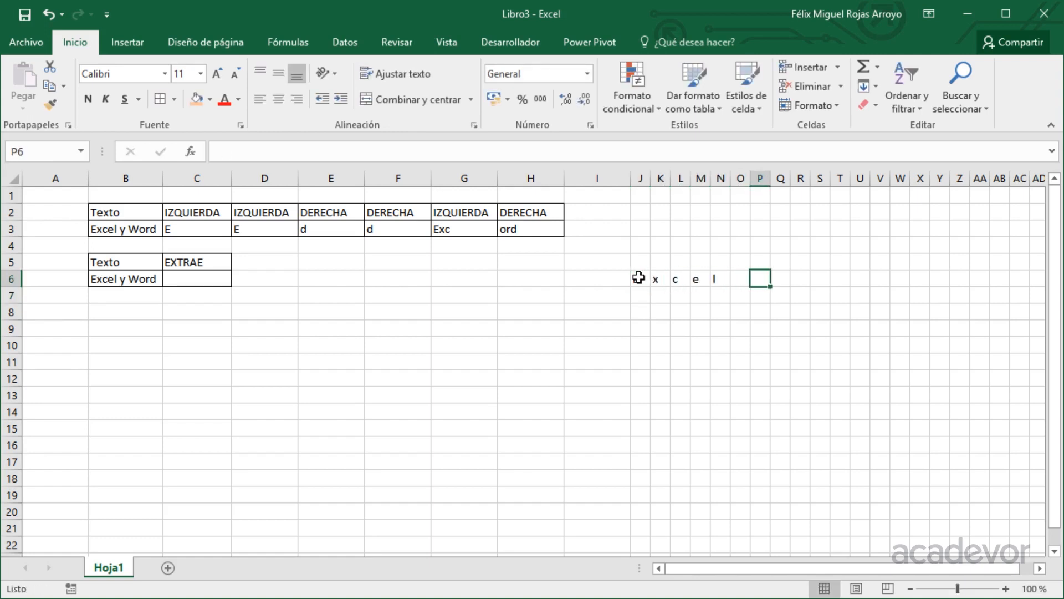
- Enter y in P6, leave Q6 blank, and spell out Word with one letter per cell in R6:U6
type("y")
key("Tab")
key("Tab")
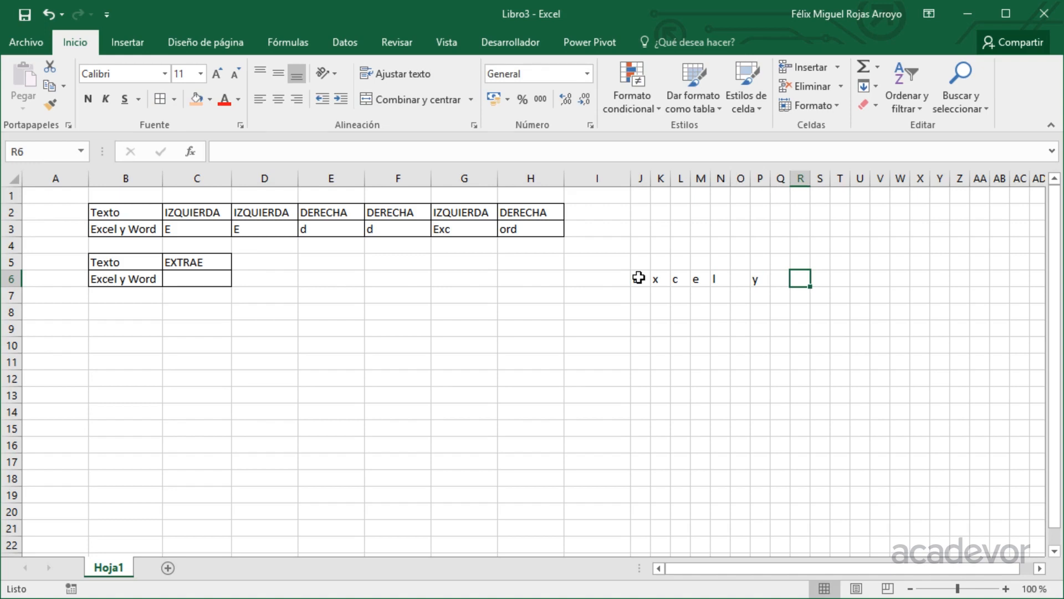
type("W")
key("Tab")
type("o")
key("Tab")
type("r")
key("Tab")
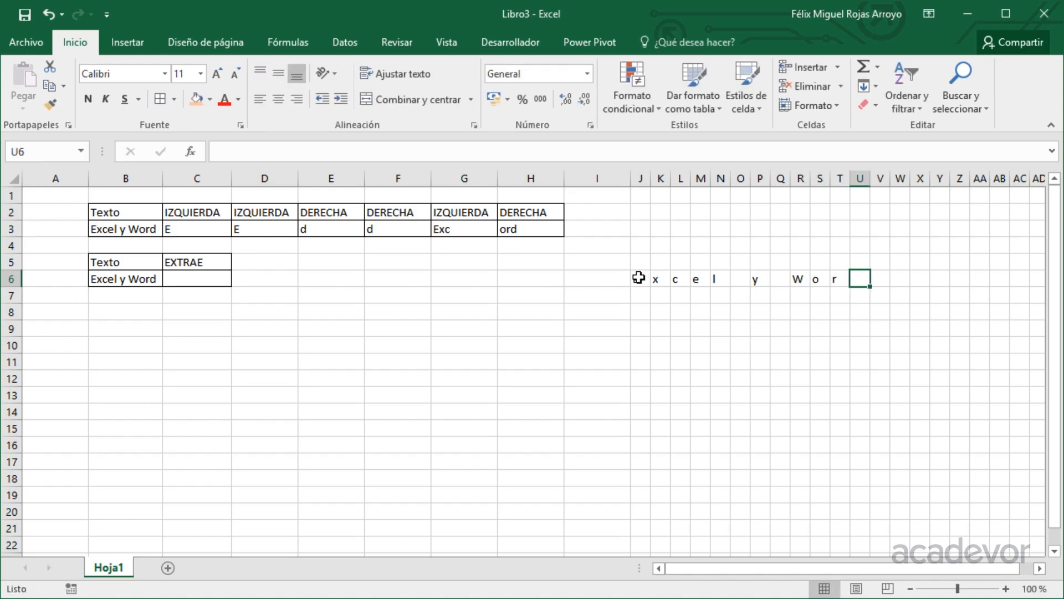
type("d")
key("Return")
- Number the character positions from 1 to 12 in J7:U7, beneath the spelled-out text
key("Left")
key("Left")
key("Left")
key("Left")
key("Left")
key("Left")
key("Left")
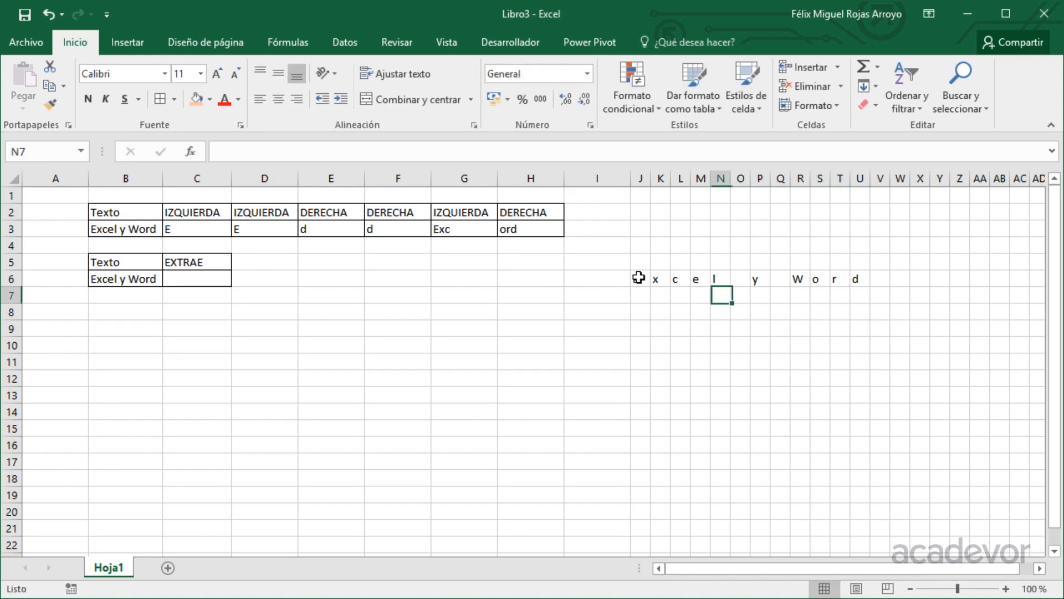
key("Left")
key("Left")
key("Left")
key("Left")
type("1")
key("Tab")
type("2")
key("Tab")
type("3")
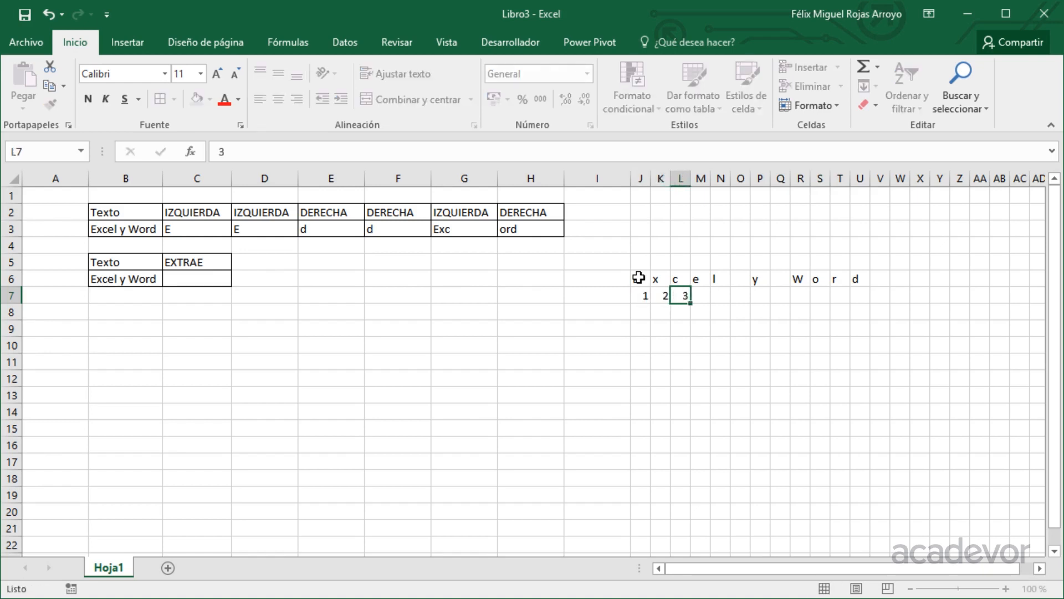
type("\t4\t5\t6\t7\t8\t9")
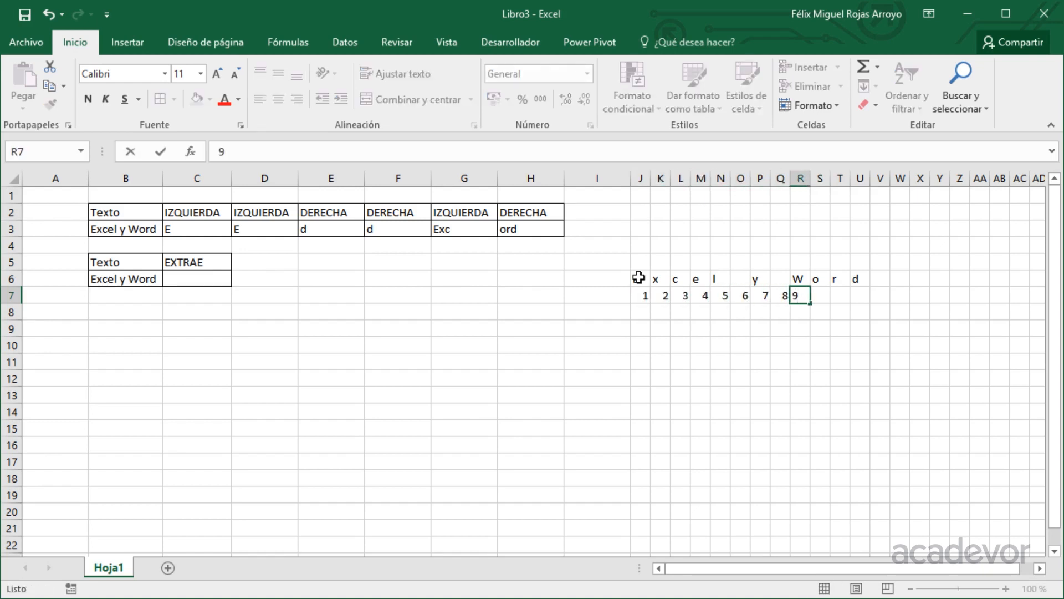
key("Tab")
type("10")
key("Tab")
type("11")
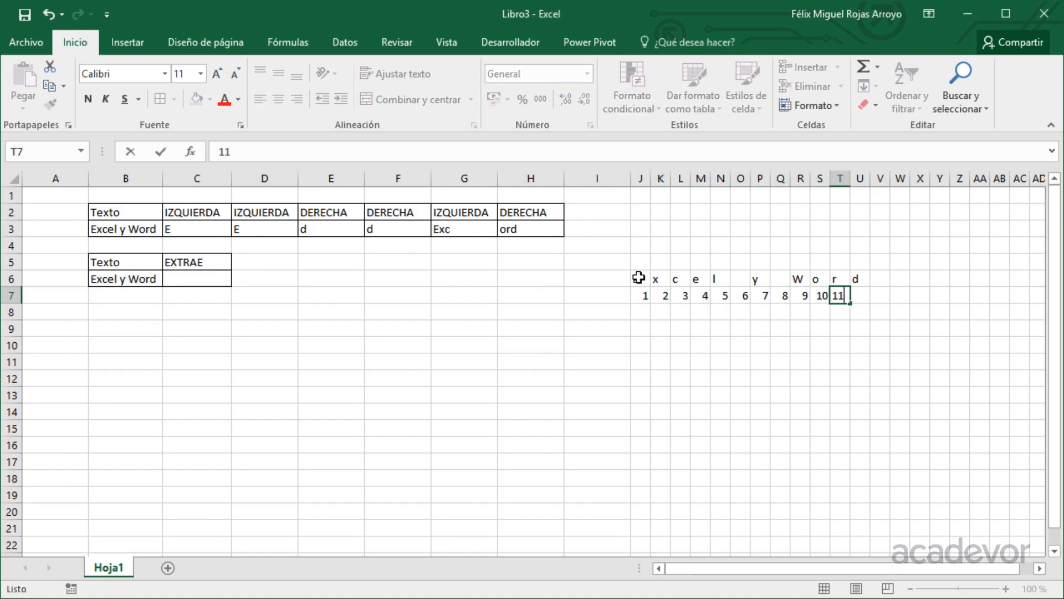
key("Tab")
type("12")
key("Tab")
- Center the letters and position numbers in J6:U7 horizontally
left_click_drag(638, 278, 865, 297)
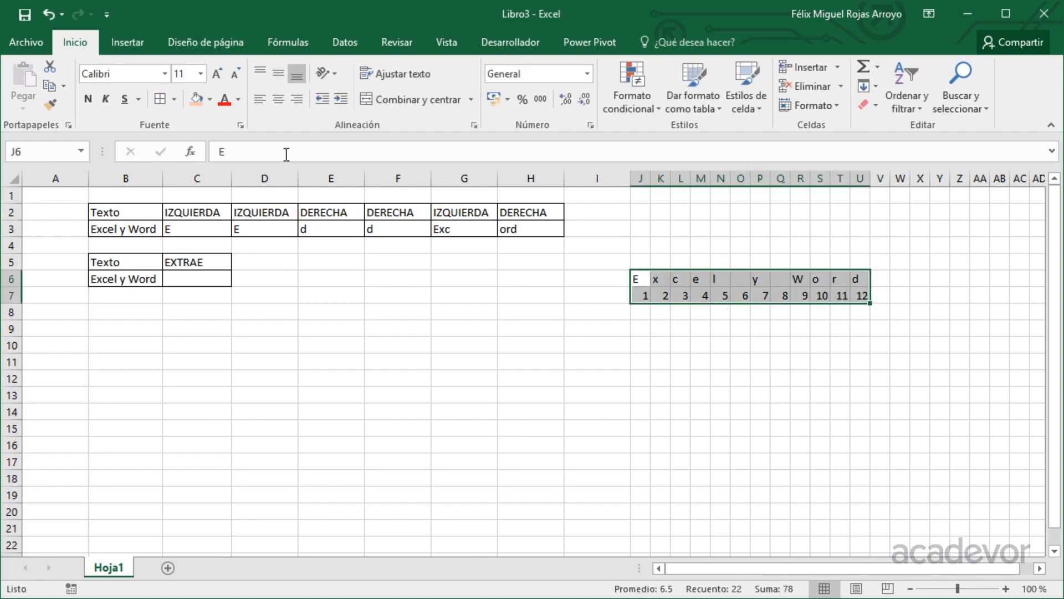
left_click(278, 99)
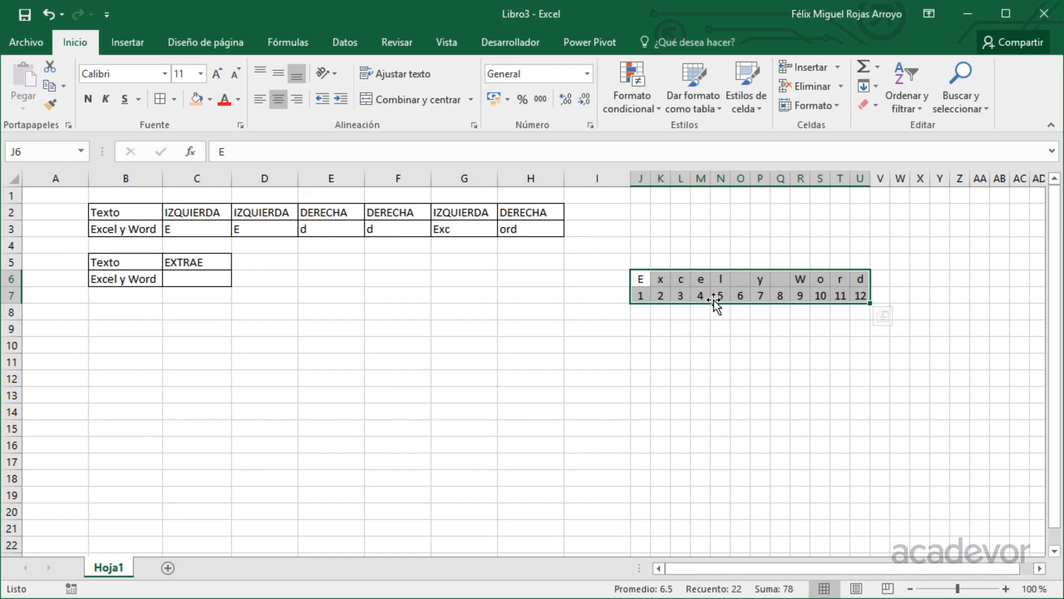
- Enter =EXTRAE(B6,9,4) in C6 to extract the four-letter word Word, using the character-position guide
left_click(800, 297)
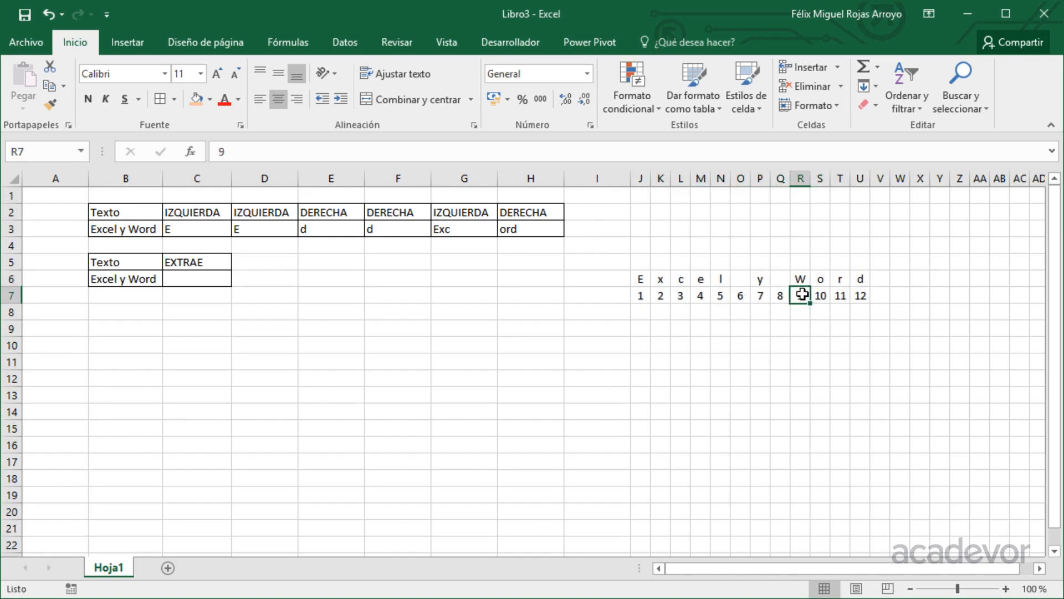
left_click_drag(803, 277, 861, 278)
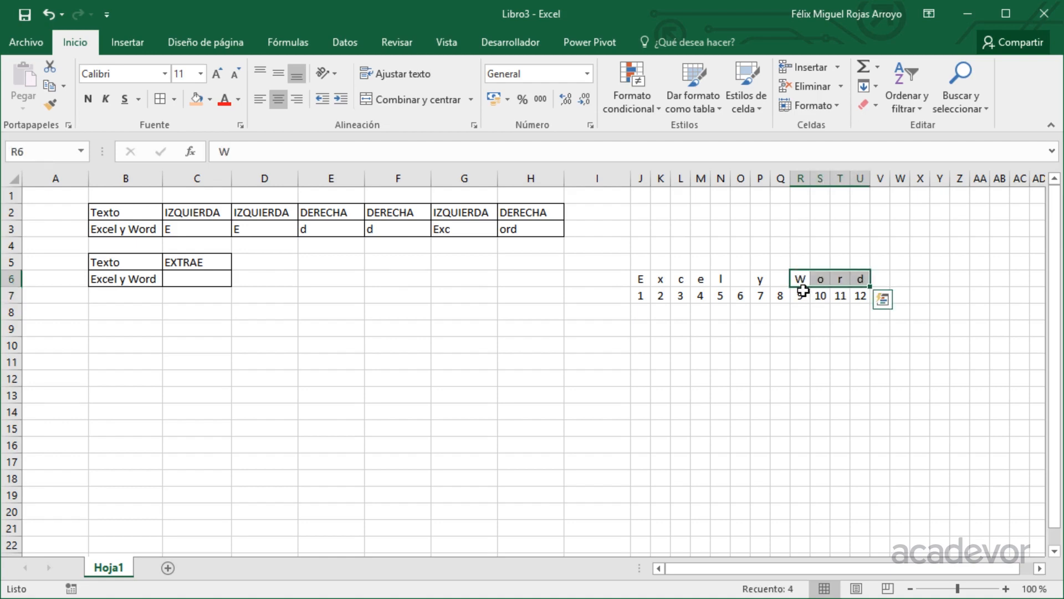
left_click(200, 277)
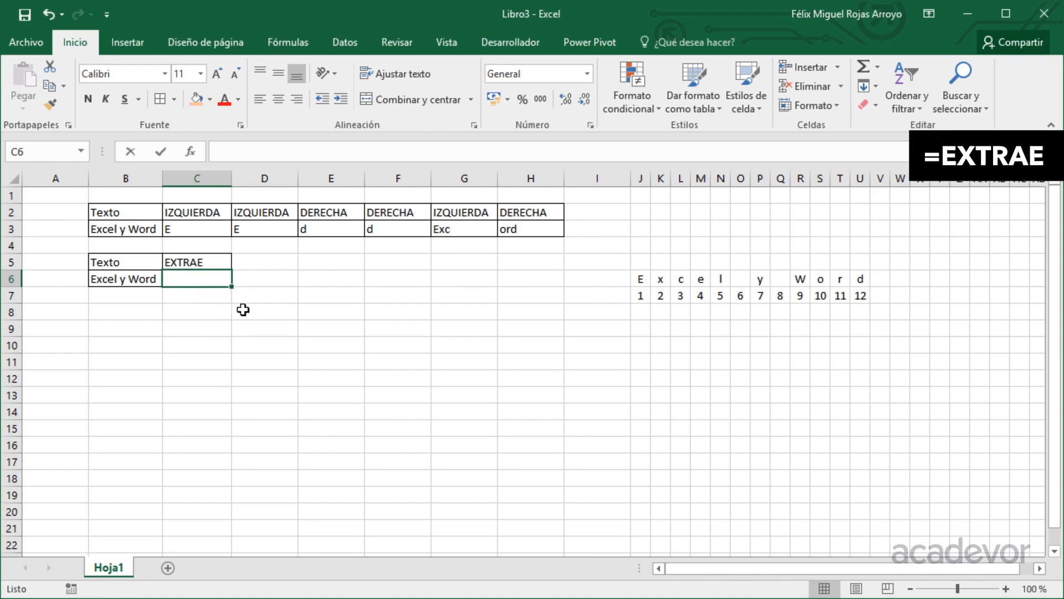
type("=extr")
key("Tab")
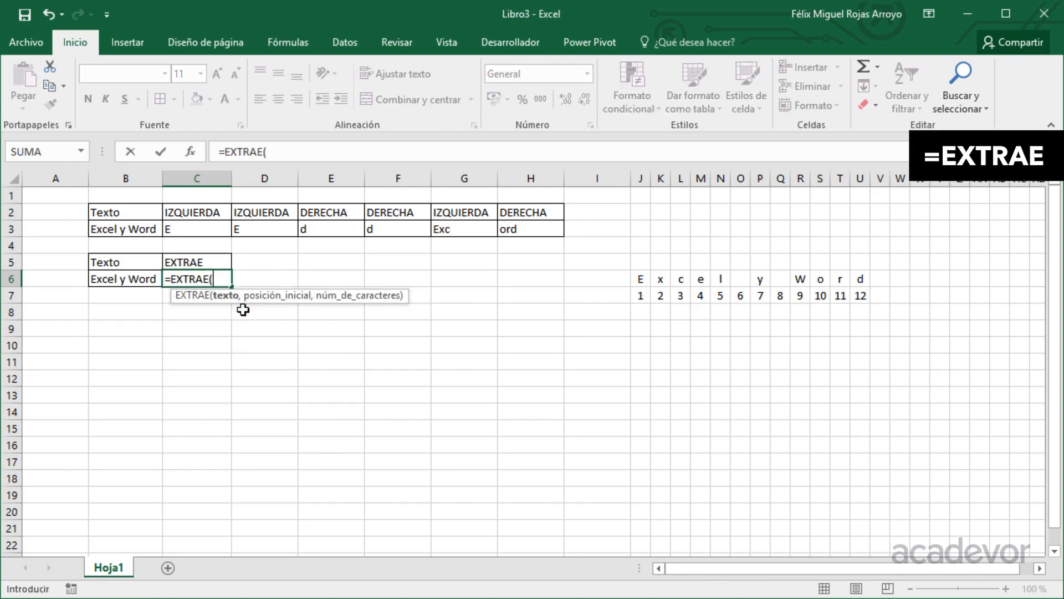
left_click(119, 278)
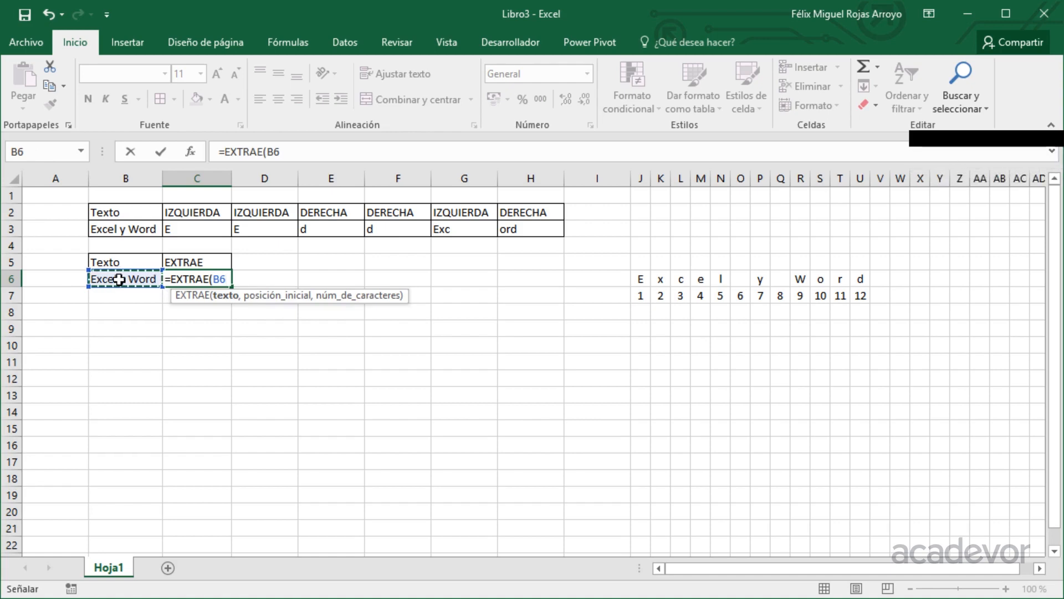
type(",")
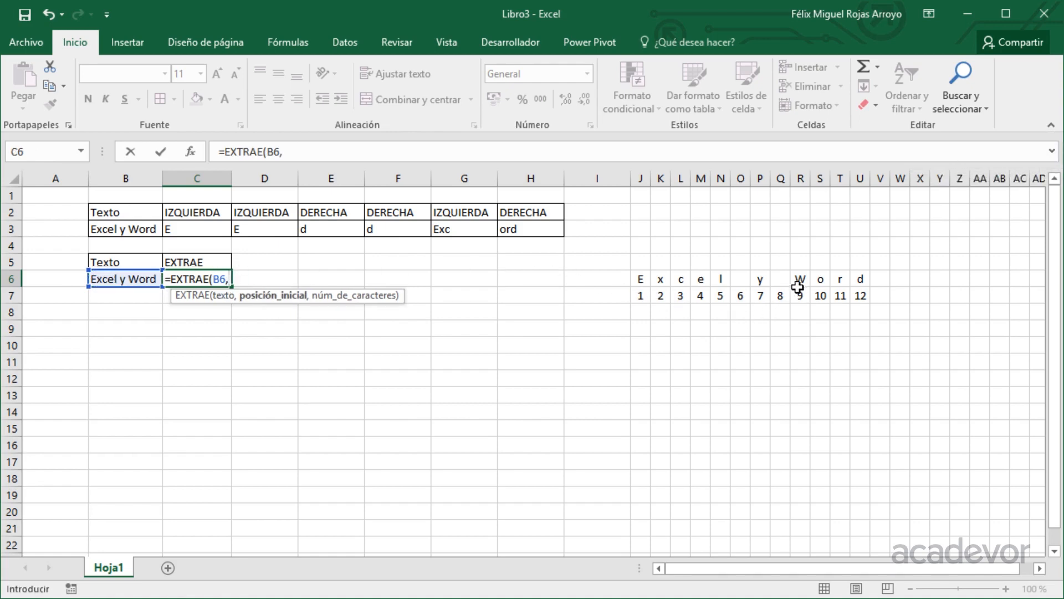
type("9,4")
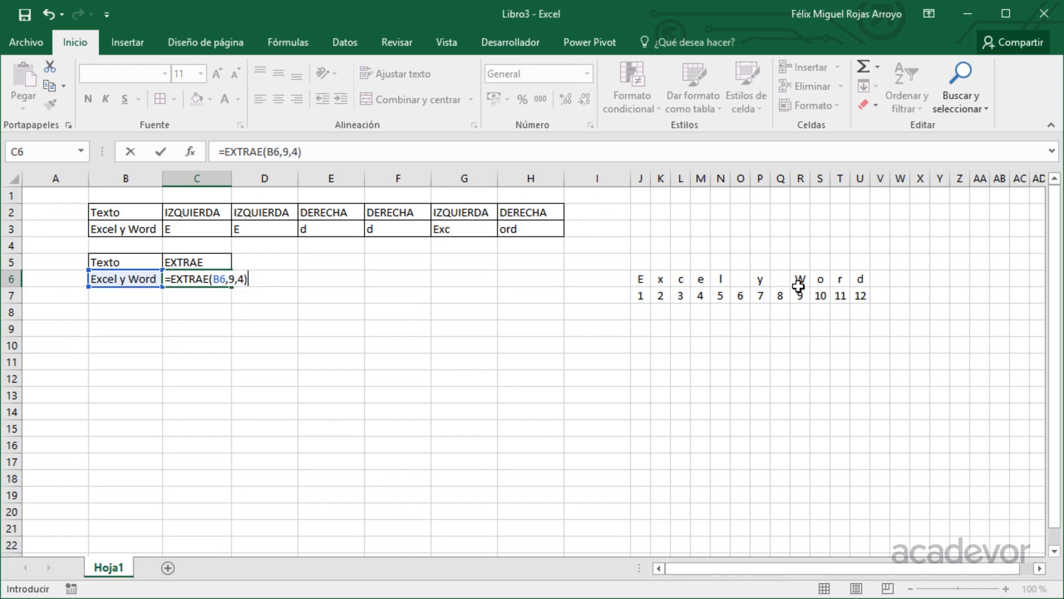
key("ctrl+Return")
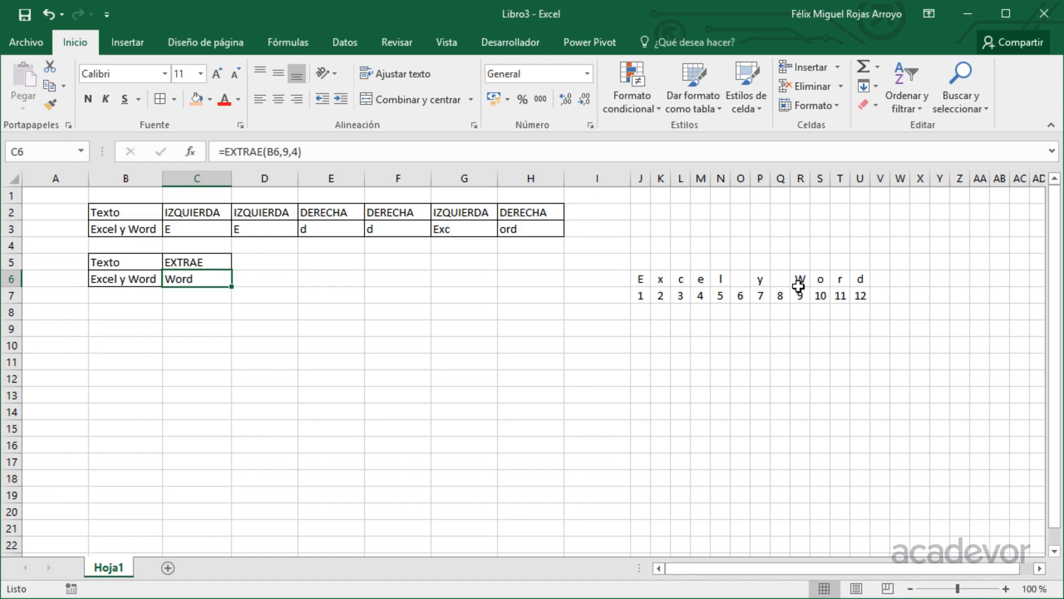
- Apply the bordered format of C5:C6 to D5:D6 and copy the EXTRAE header into D5
key("Up")
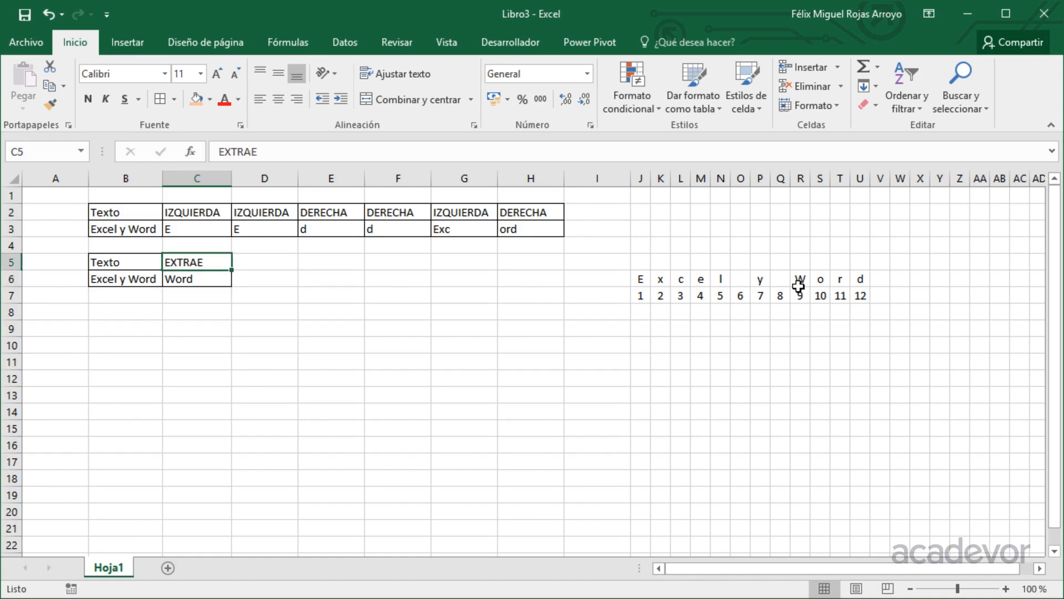
key("shift+Down")
left_click(52, 102)
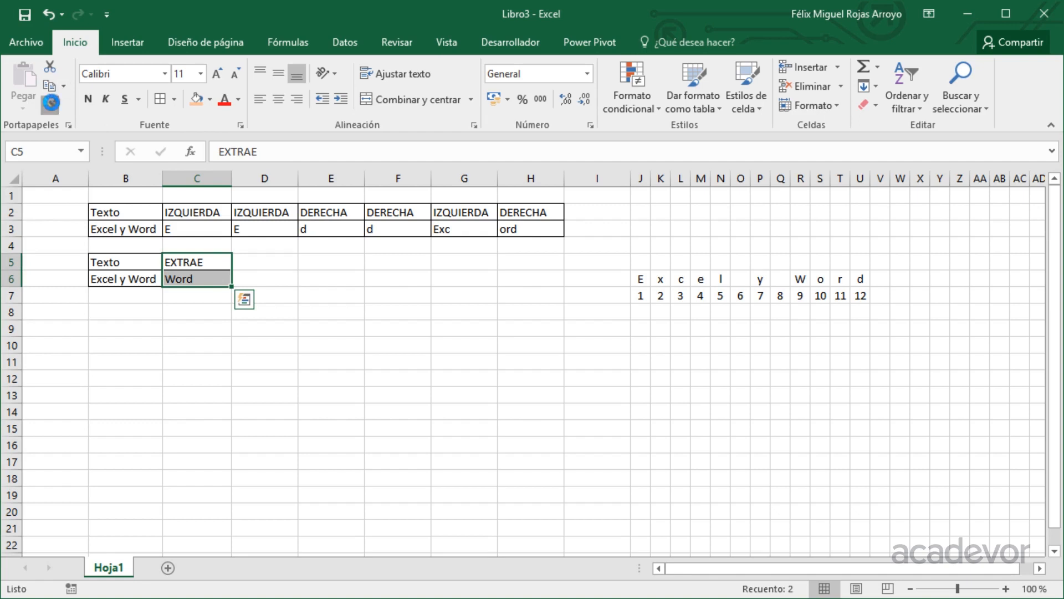
left_click_drag(261, 263, 262, 279)
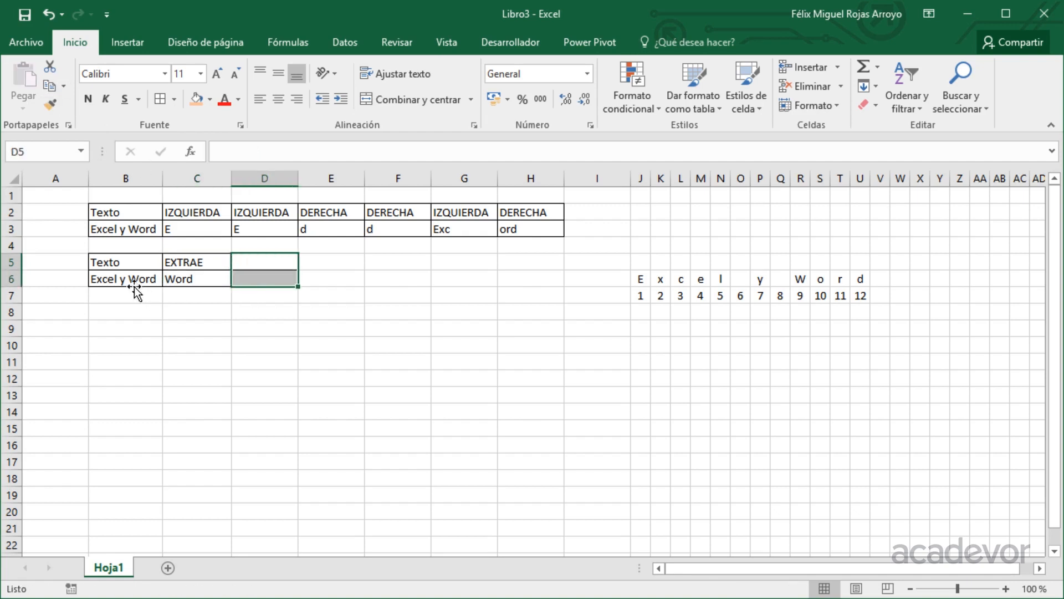
left_click(228, 257)
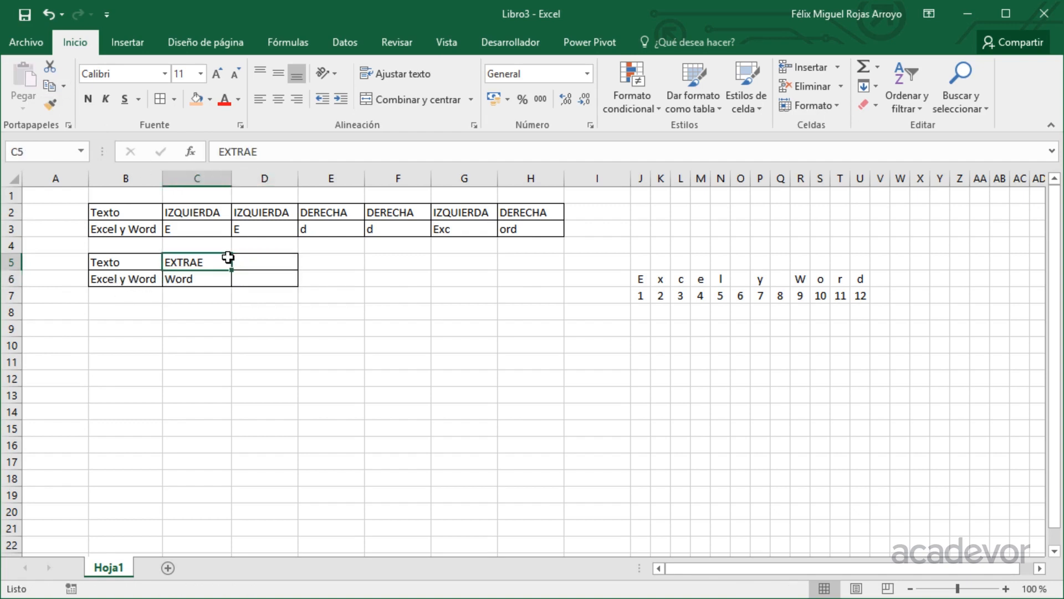
key("ctrl+c")
left_click(232, 258)
key("Return")
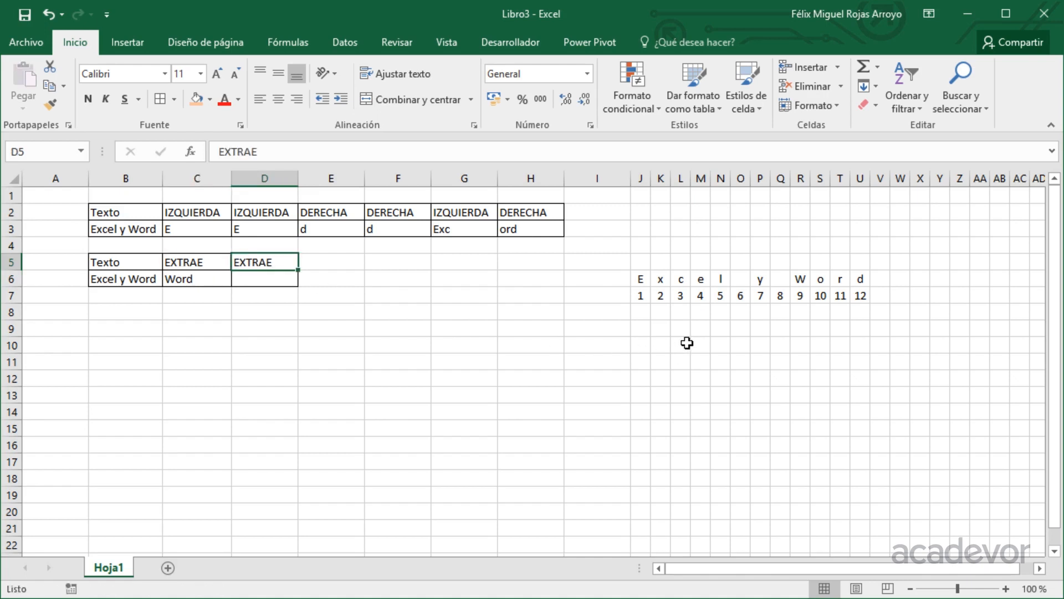
- Enter =EXTRAE(B6,7,1) in D6 to extract the single letter y at position 7
left_click(755, 297)
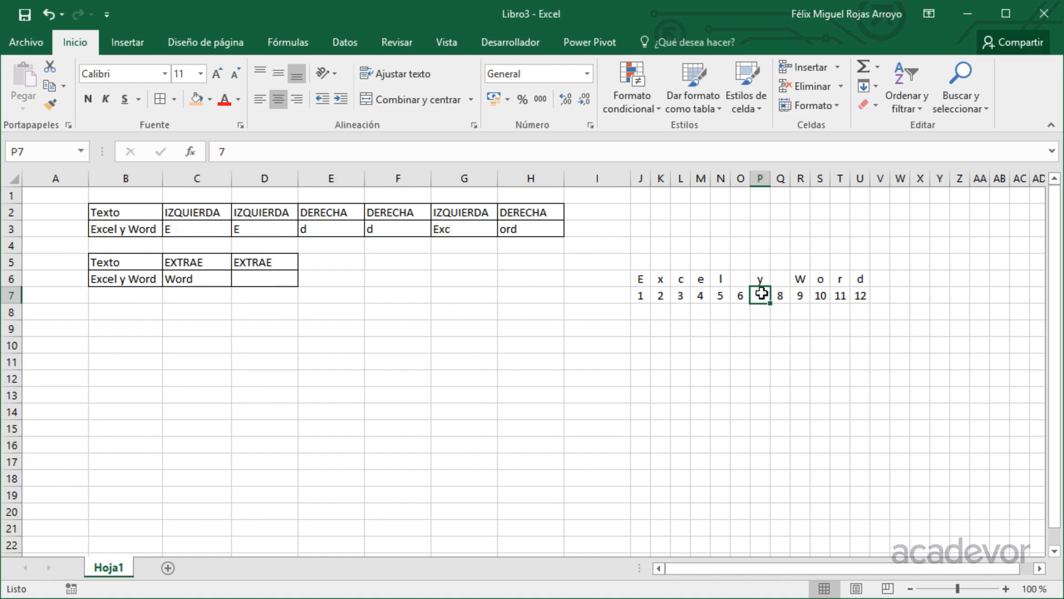
left_click(255, 281)
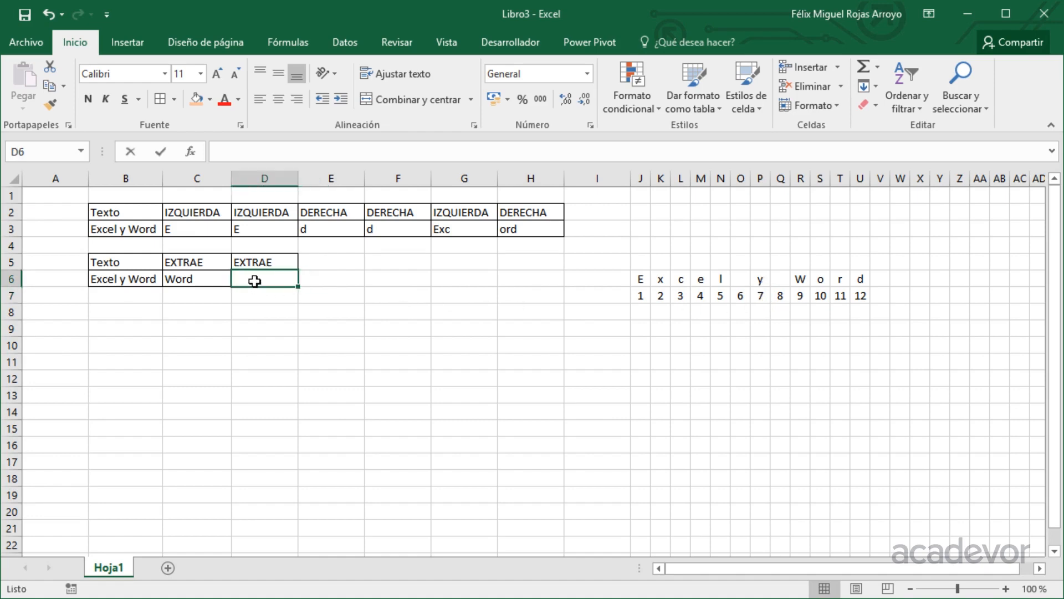
type("=extr")
key("Tab")
key("Left")
key("Left")
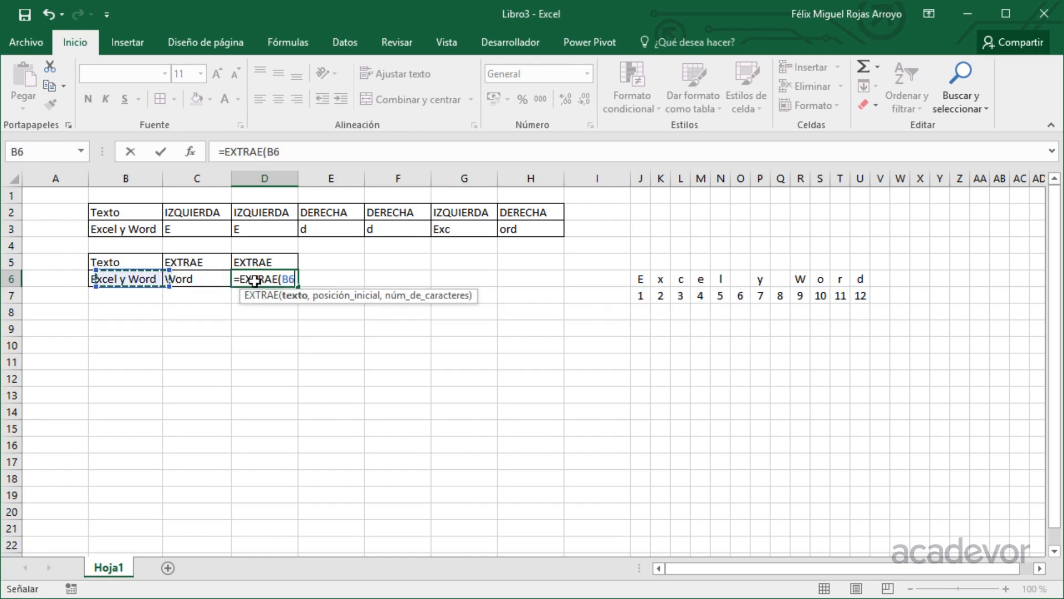
type(",7")
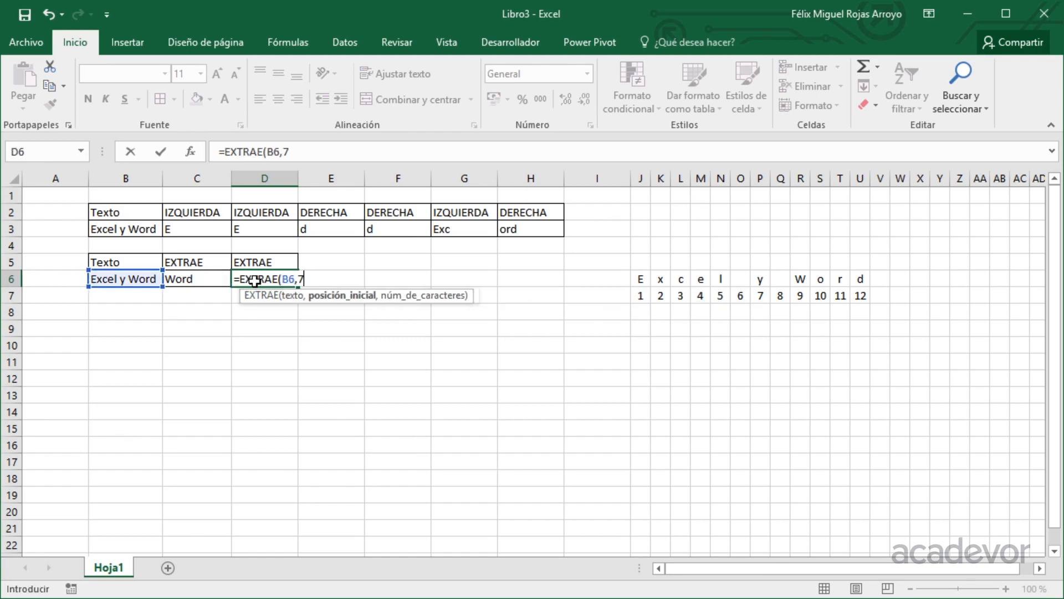
type(",1)")
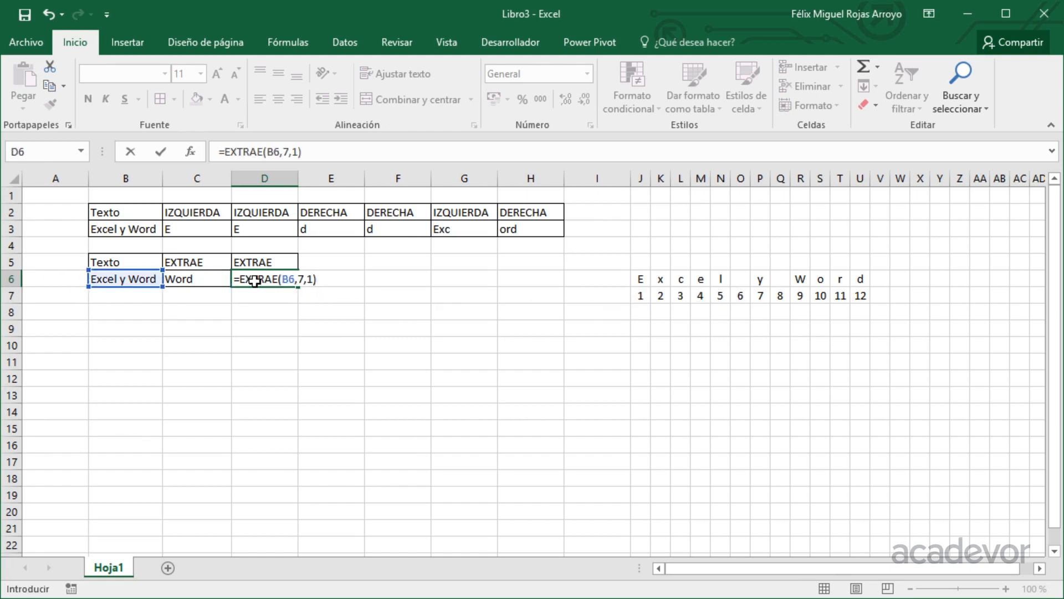
key("Return")
left_click(254, 280)
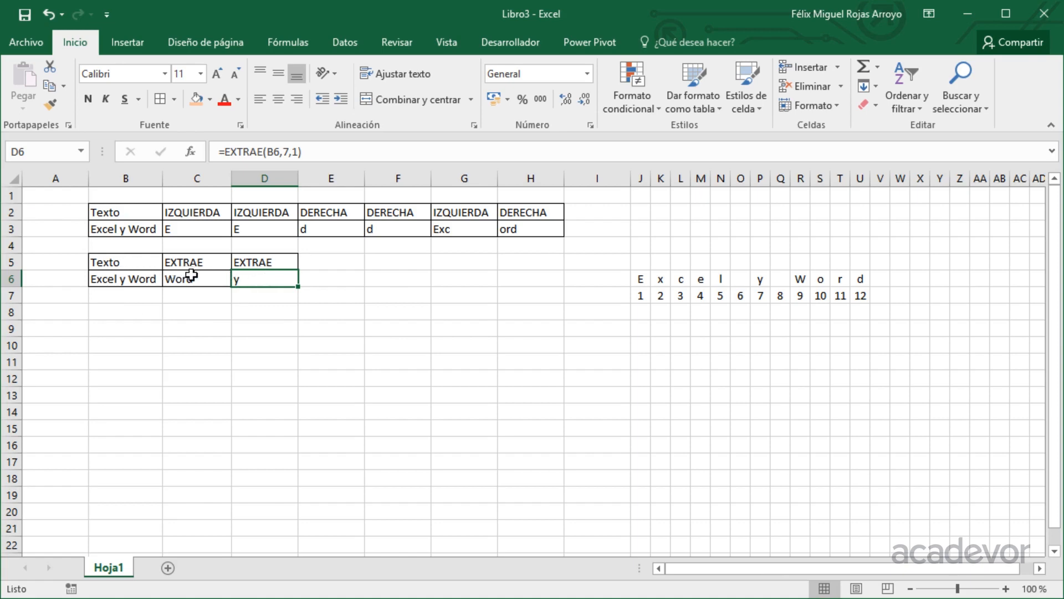
left_click(249, 311)
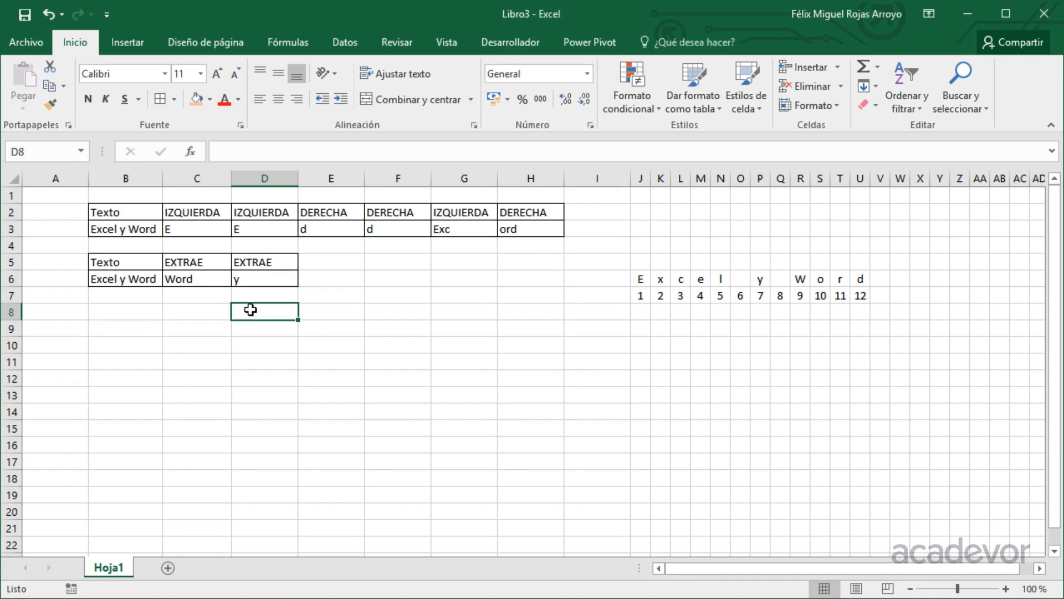
type("MED")
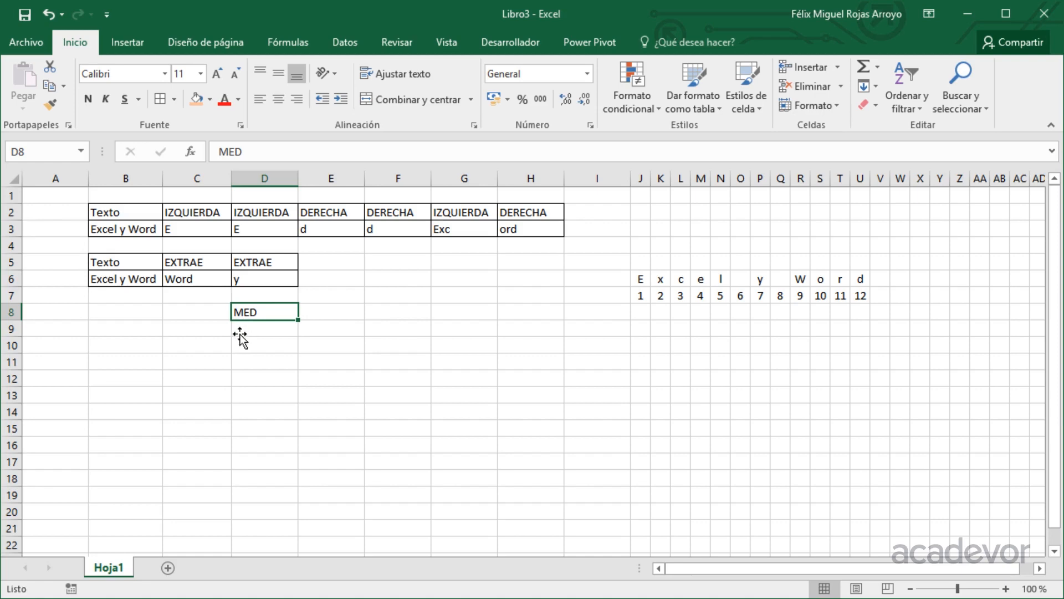
key("Escape")
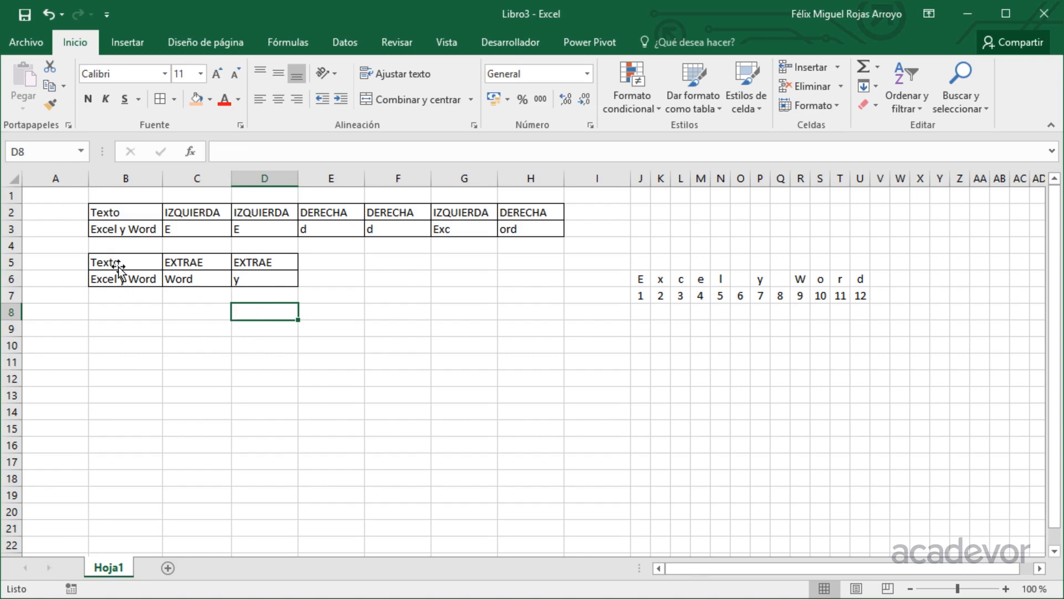
- Copy the Texto header and the Excel y Word cell from B5:B6 to B8:B9
left_click_drag(115, 262, 116, 279)
key("ctrl+c")
left_click(118, 312)
key("ctrl+v")
key("Right")
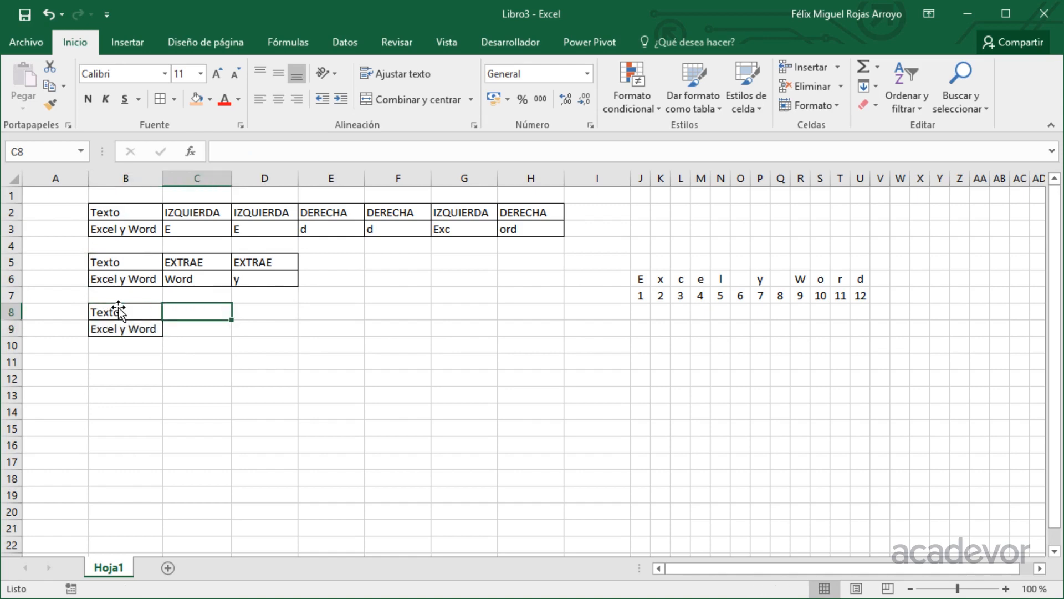
- Extend the third table's borders to C8:C9 and enter the header ENCONTRAR in C8
left_click(191, 312)
type("ENCONTRAR")
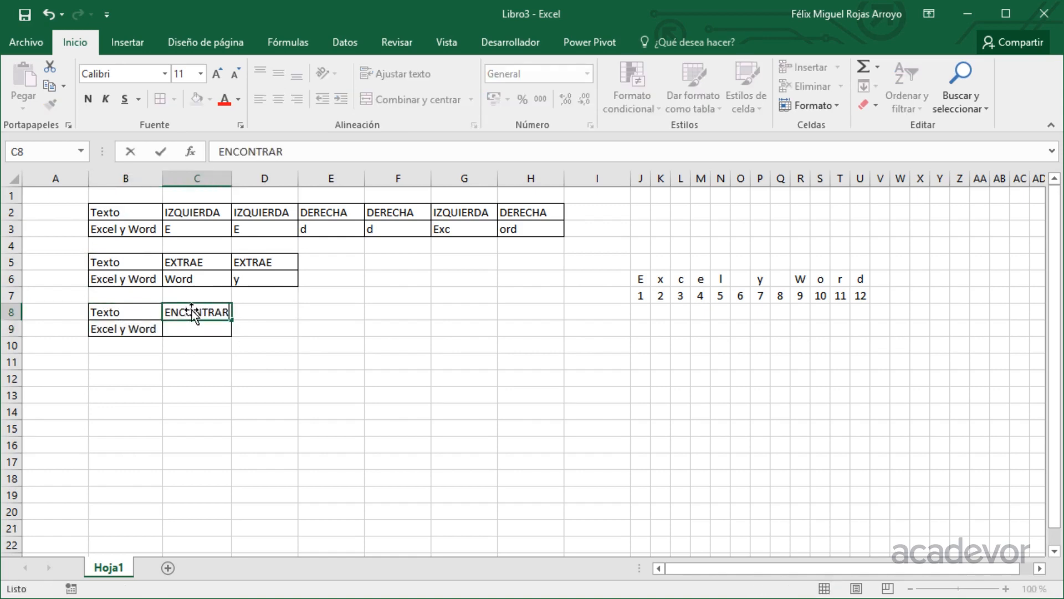
key("Return")
- Enter =ENCONTRAR("y",B9) in C9 to find the position of y in the text
key("Left")
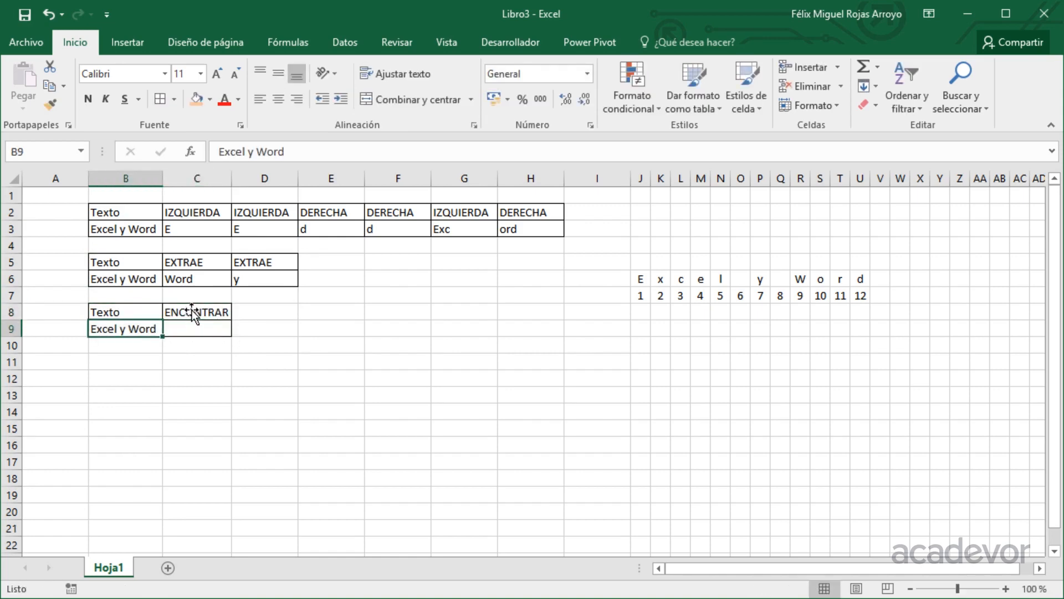
key("Right")
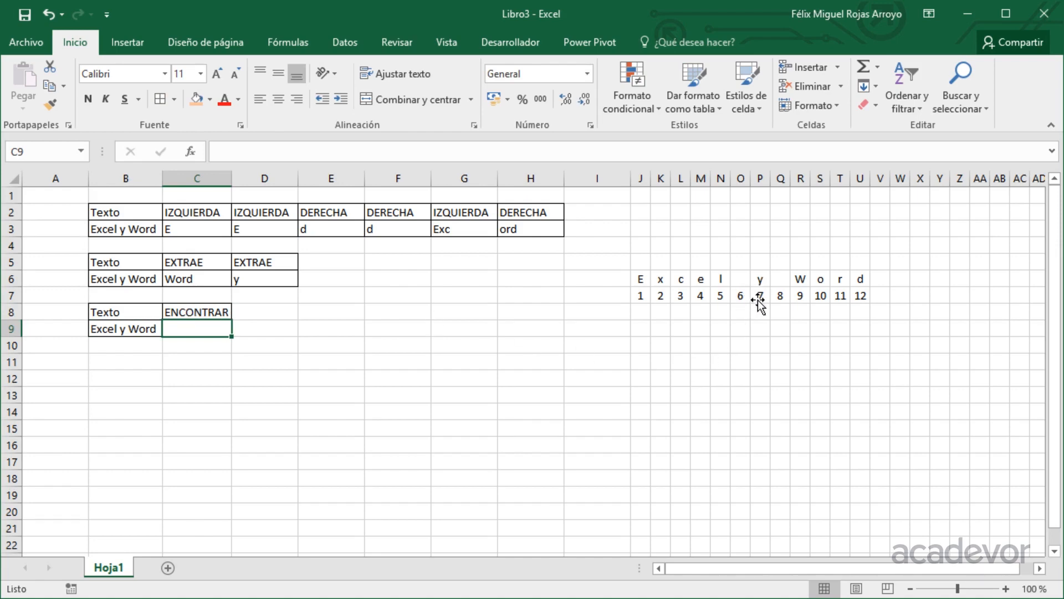
type("=EN")
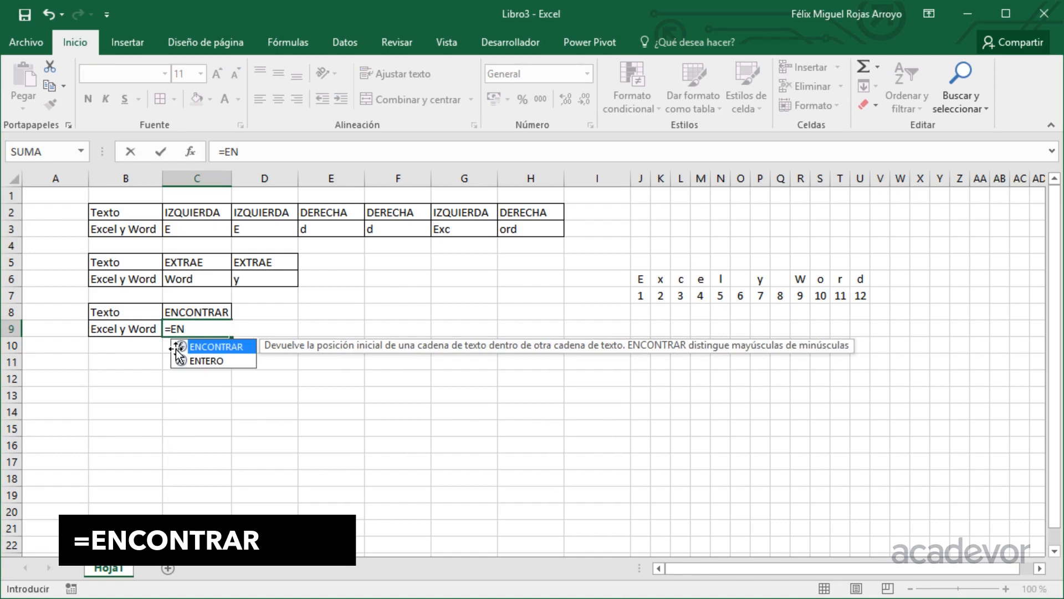
double_click(176, 348)
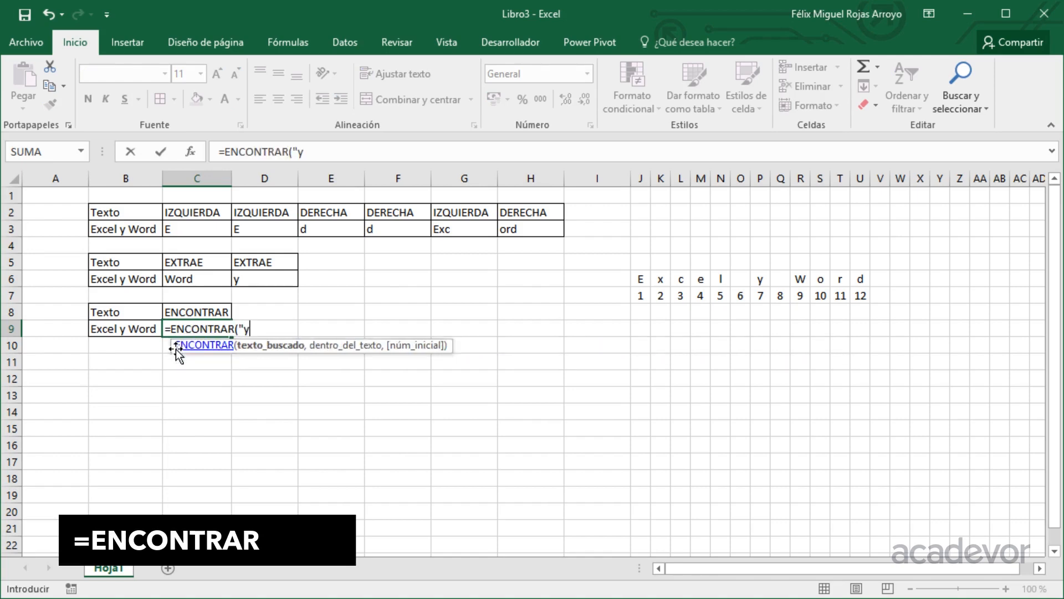
type("\"y\",")
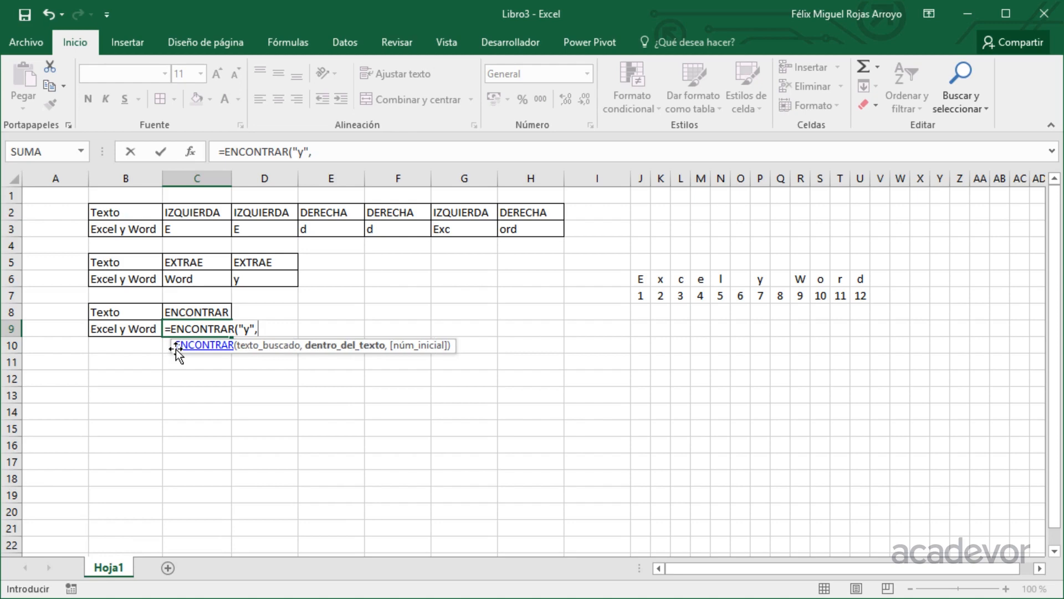
left_click(118, 329)
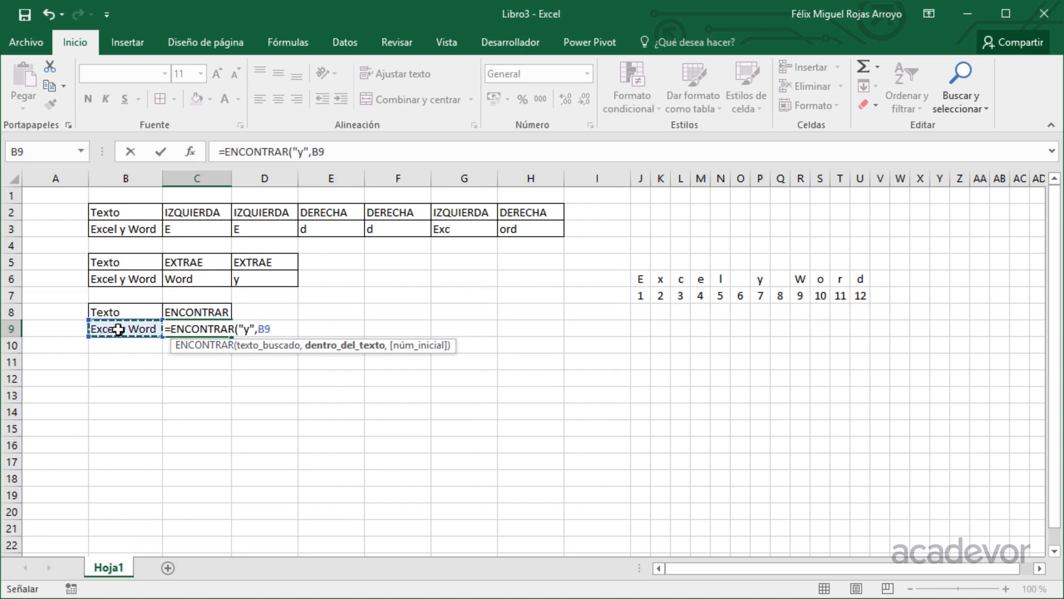
type(")")
key("ctrl+Return")
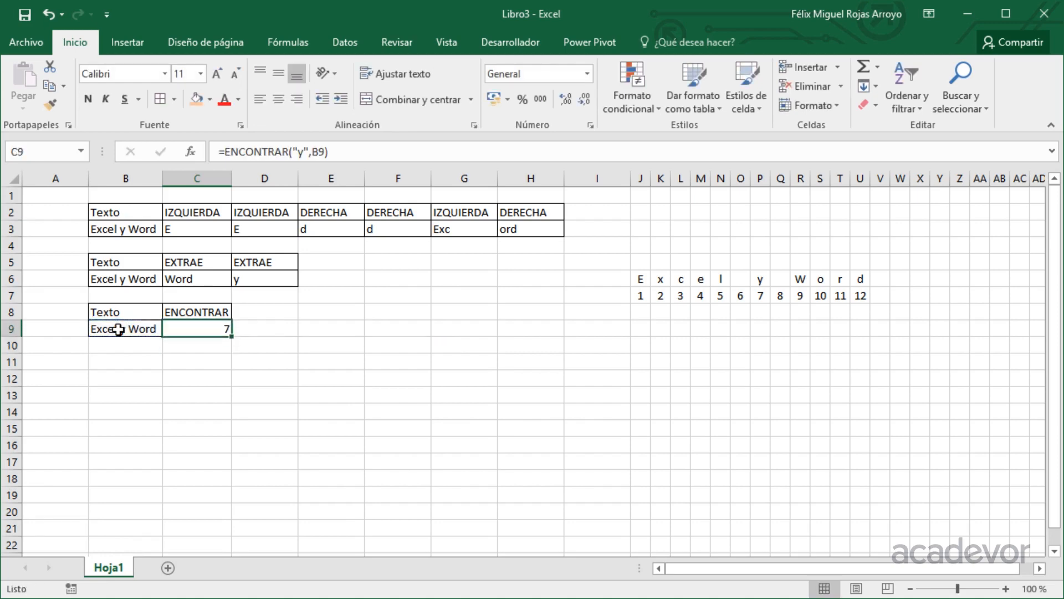
- Duplicate the ENCONTRAR header and borders into D8:D9, leaving D9 empty, and widen column D to fit the header
key("Up")
key("shift+Down")
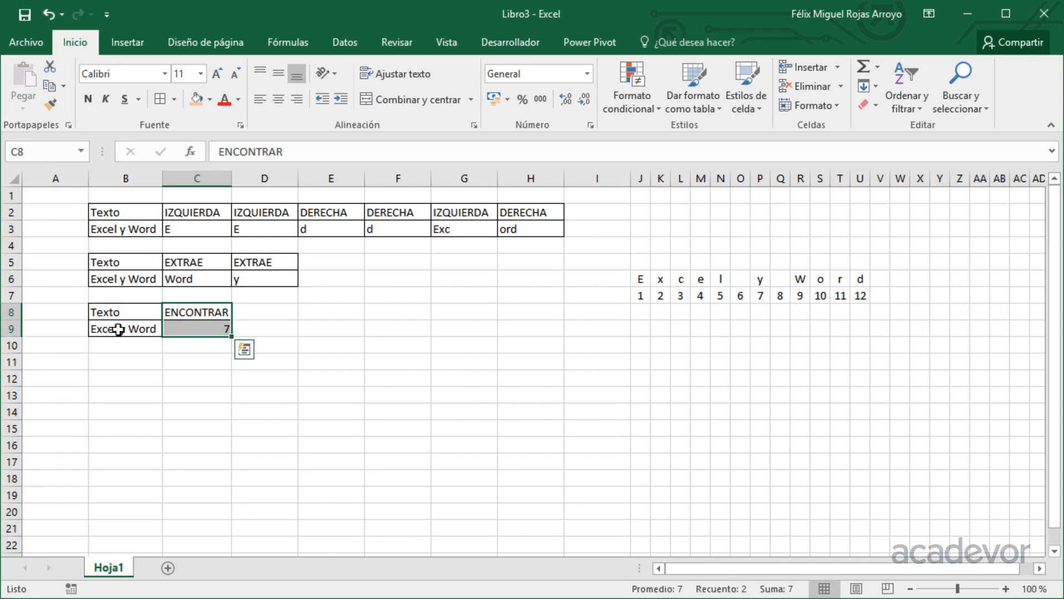
key("ctrl+c")
key("Right")
key("ctrl+v")
key("Down")
key("Delete")
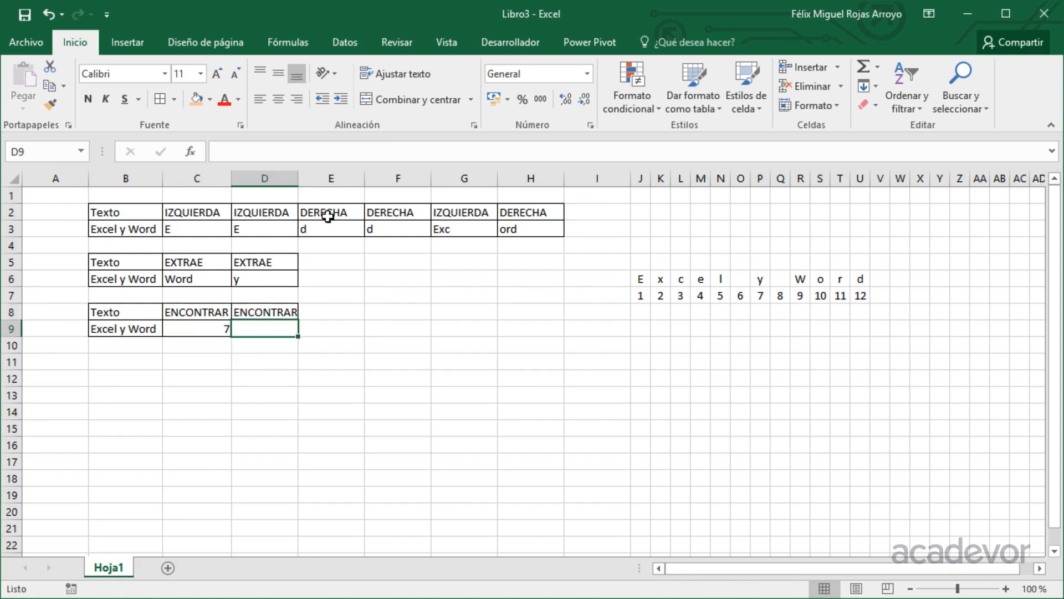
left_click_drag(298, 178, 301, 177)
- Enter =ENCONTRAR("Word",B9) in D9 to find the position of Word in the text
left_click(109, 328)
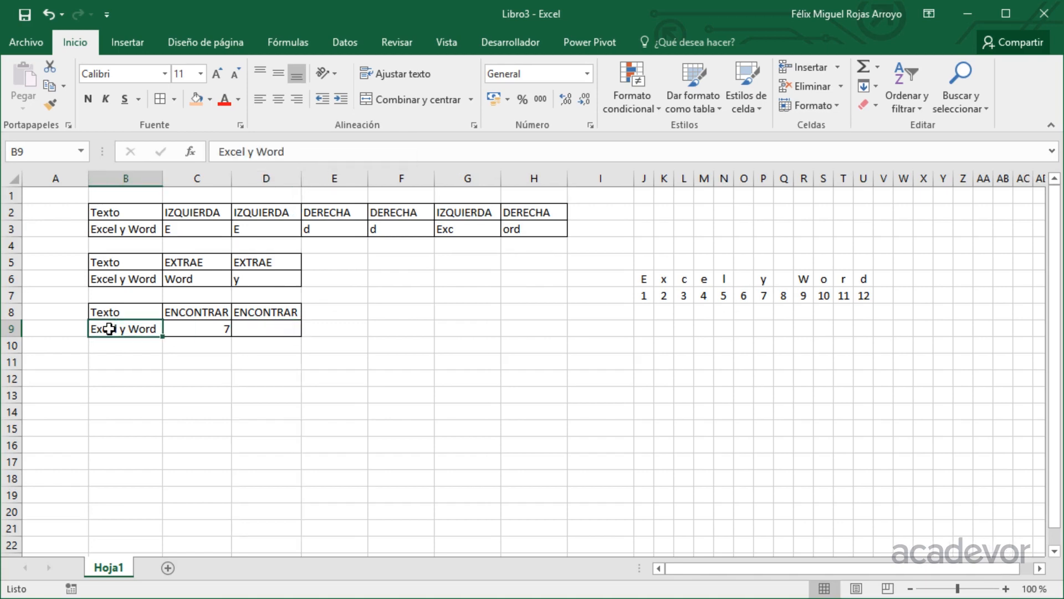
left_click(267, 327)
type("=")
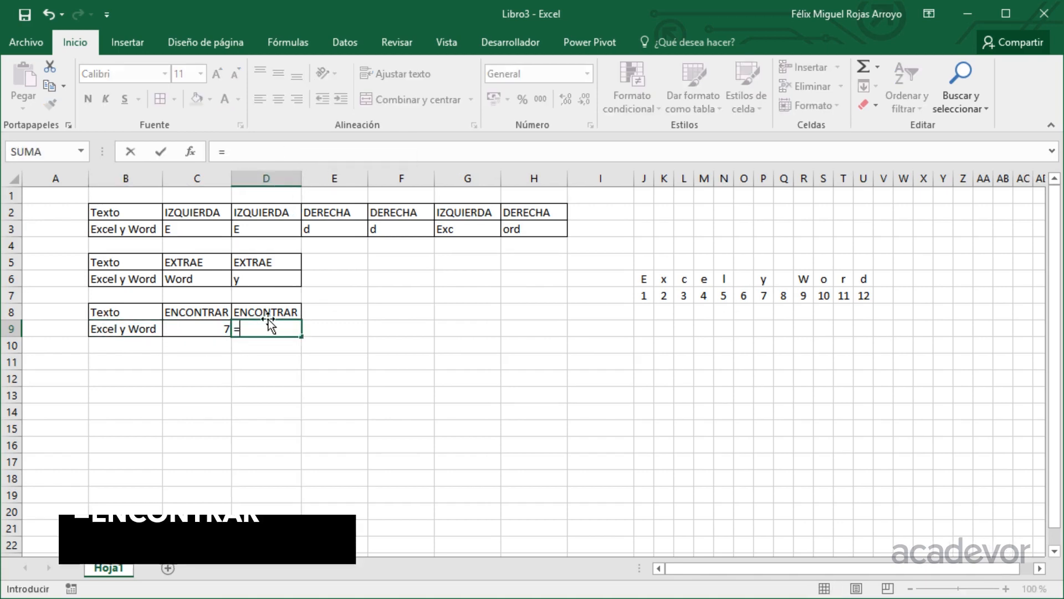
type("enc")
key("Tab")
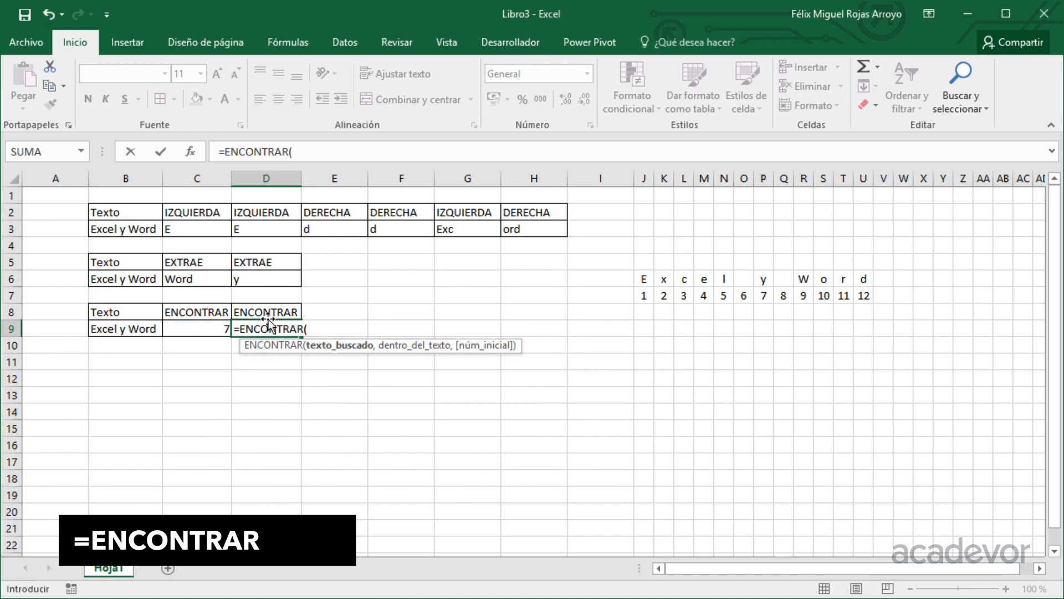
type("\"Word\",")
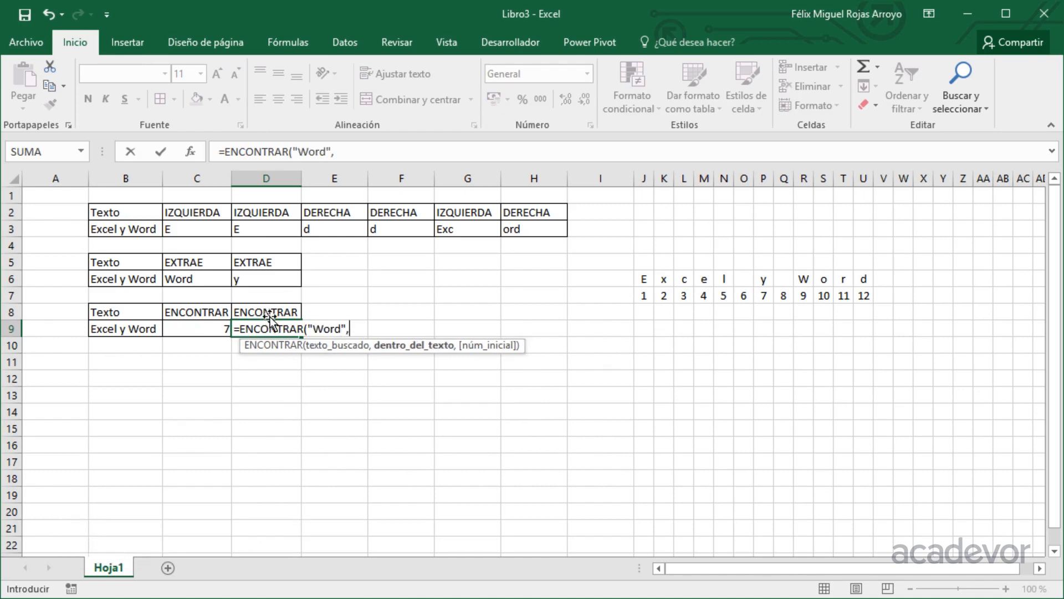
left_click(131, 329)
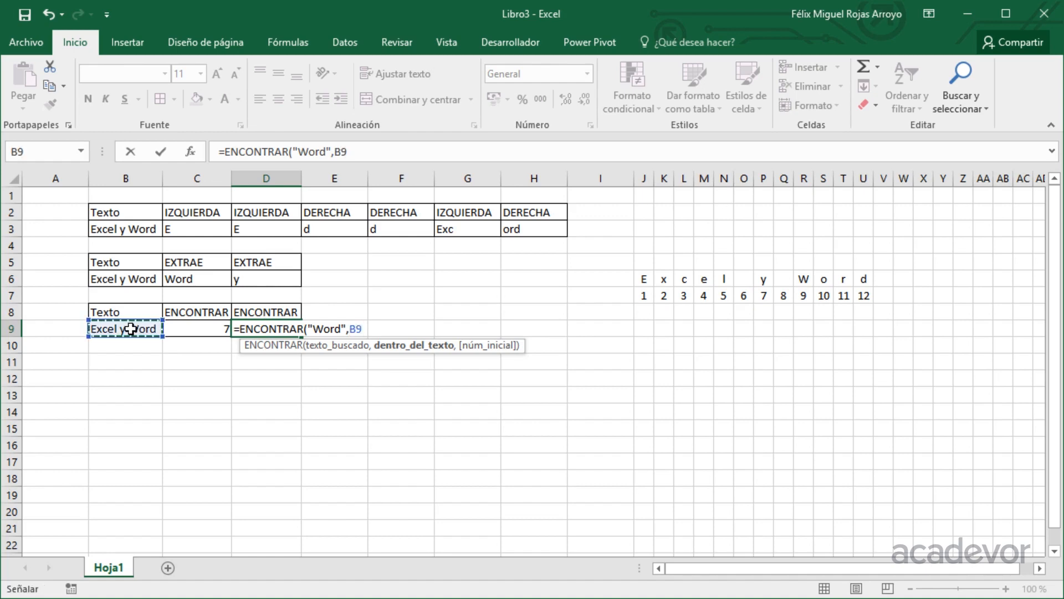
type(")")
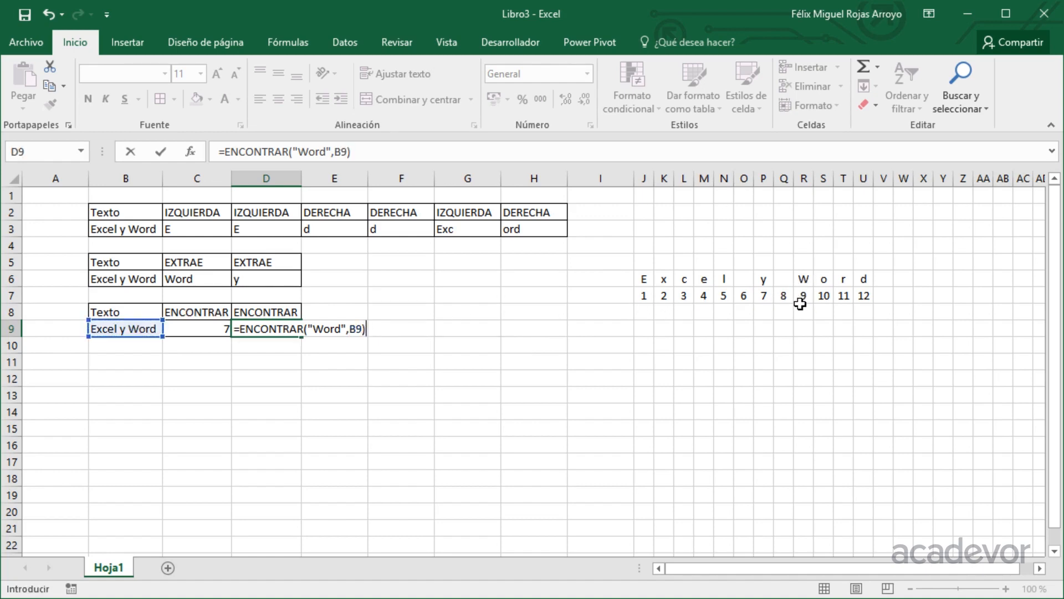
key("ctrl+Return")
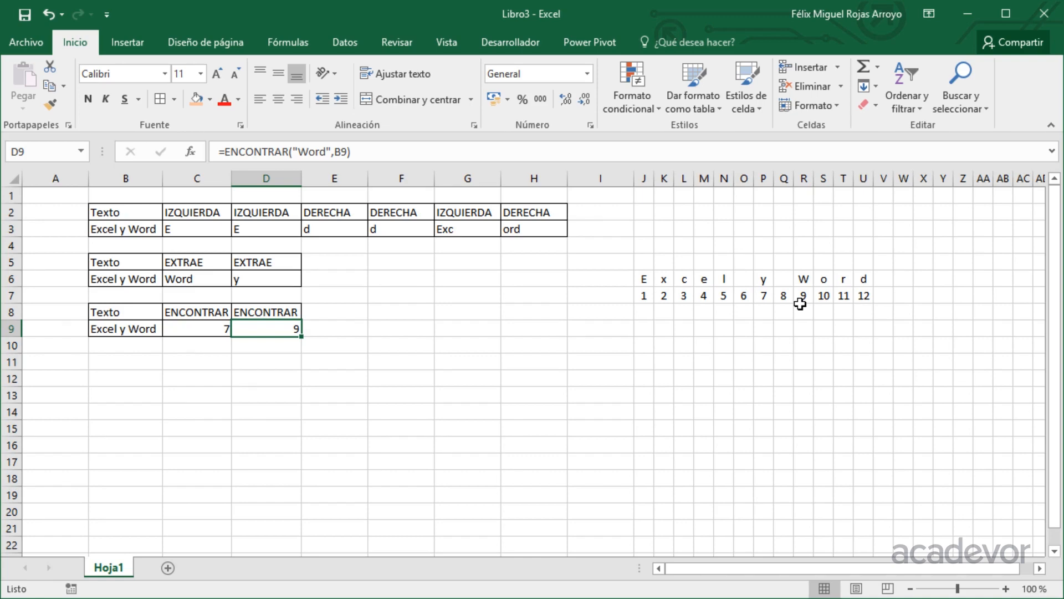
- Enter the headers Código in B11 and Nombre in C11 for a fourth table
key("Down")
key("Down")
key("Left")
key("Left")
key("Left")
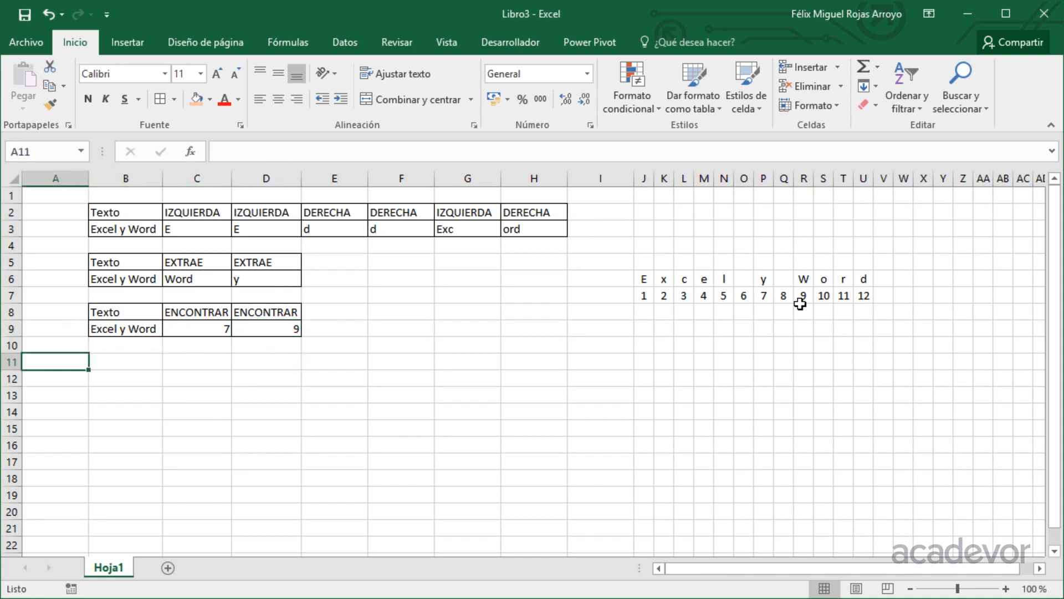
key("Right")
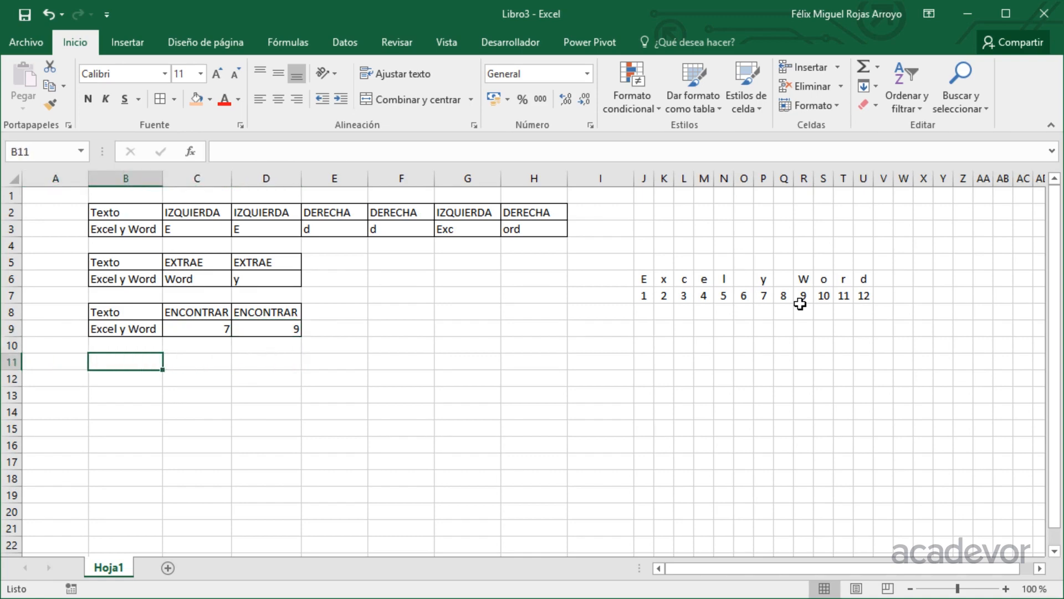
type("Código")
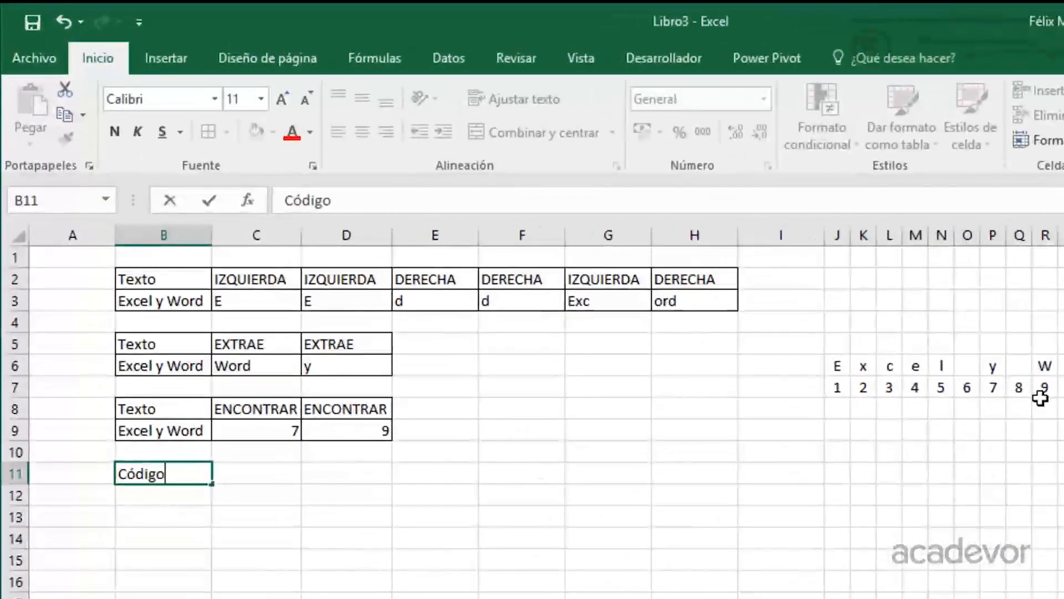
key("Return")
key("Up")
key("Right")
type("Nom")
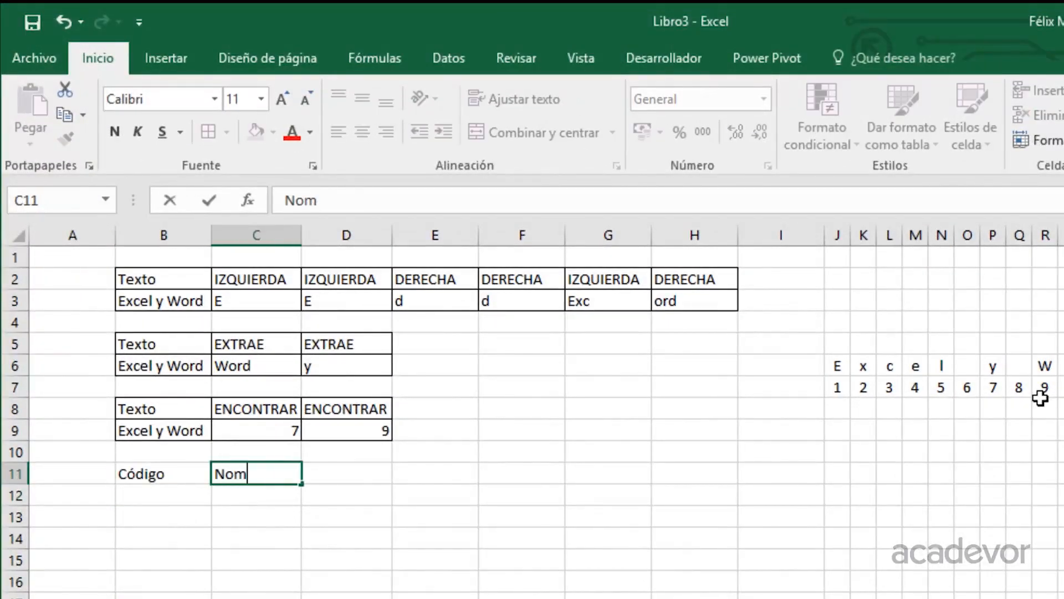
type("bre")
key("Return")
- Apply all borders to the range B11:C15
key("Left")
key("Up")
key("shift+Right")
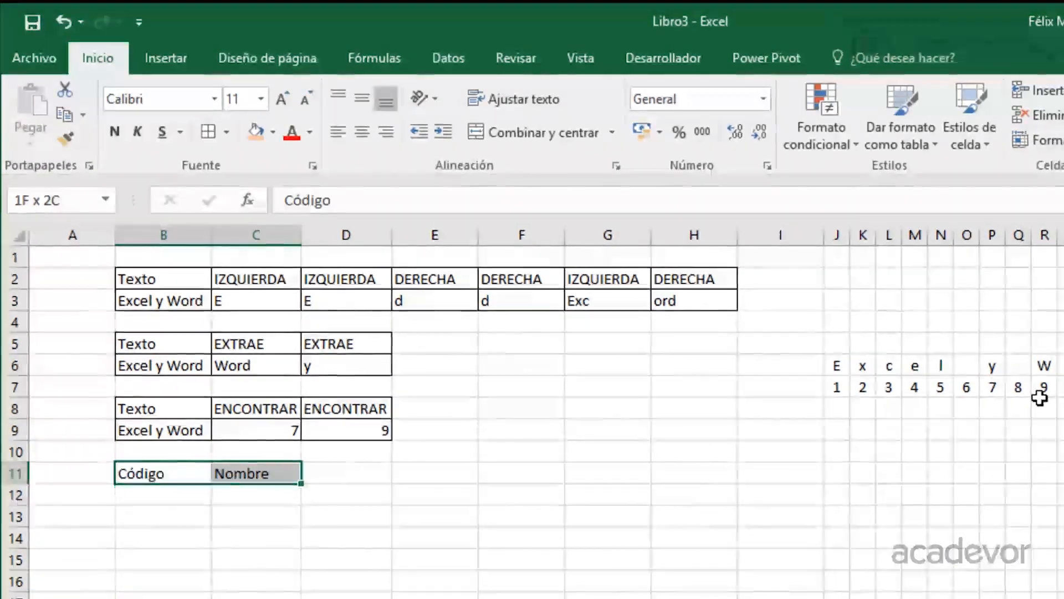
key("shift+Down")
key("shift+Down")
key("shift+Down")
key("shift+Down")
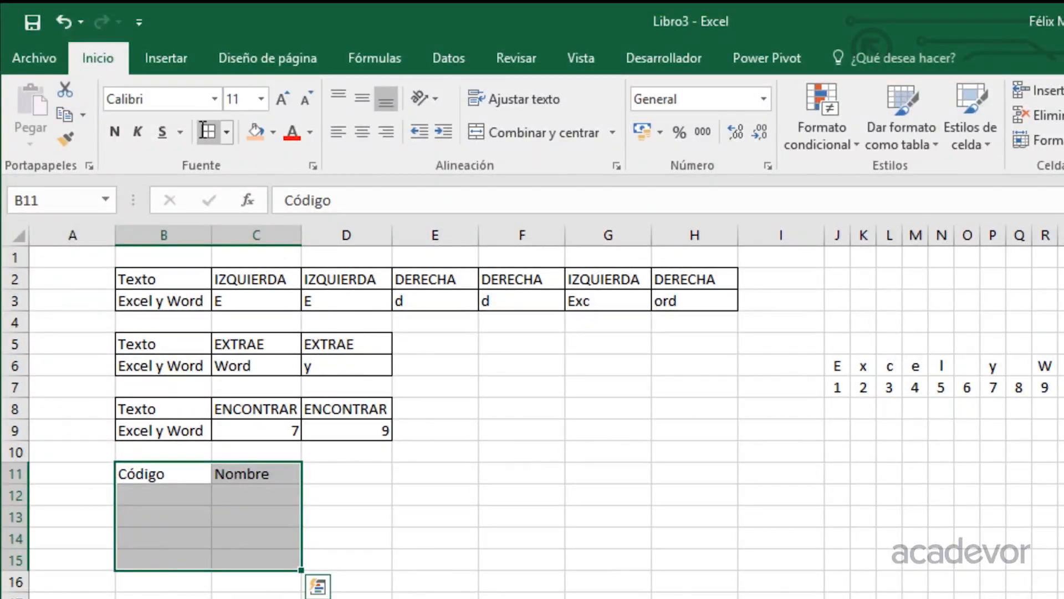
left_click(206, 130)
- Fill B12:B15 with entries combining the codes 101, 102, 105 and 110, a hyphen and a person's first name
left_click(180, 490)
type("1")
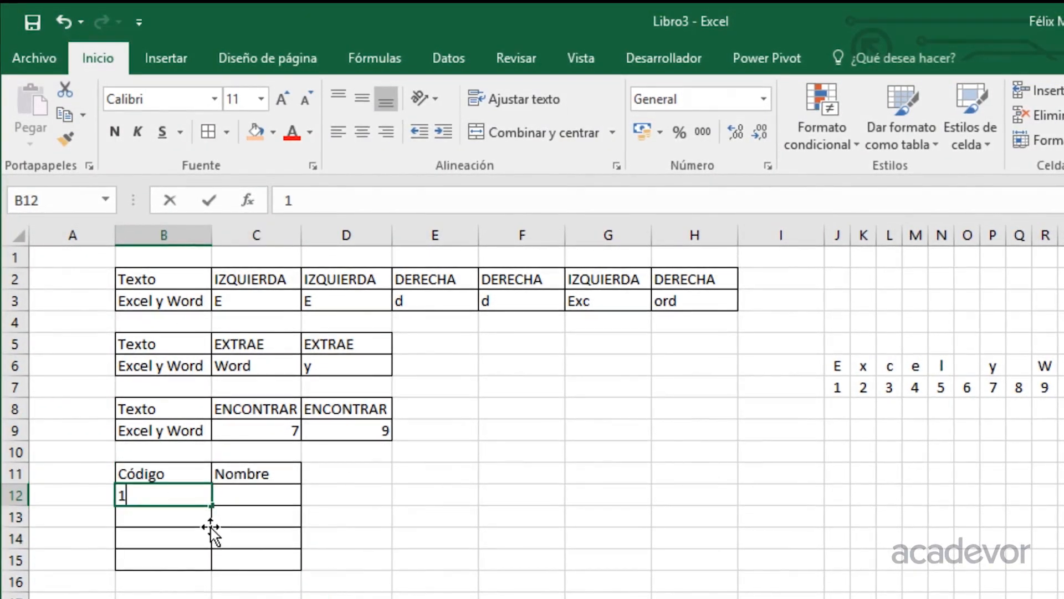
type("01-Pedro")
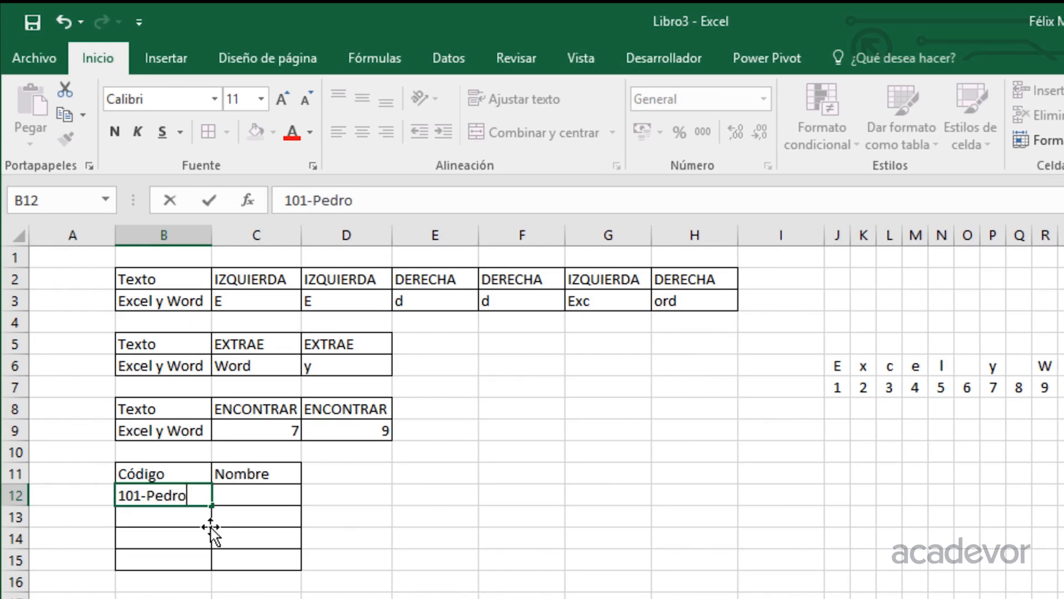
key("Return")
type("102-Ana")
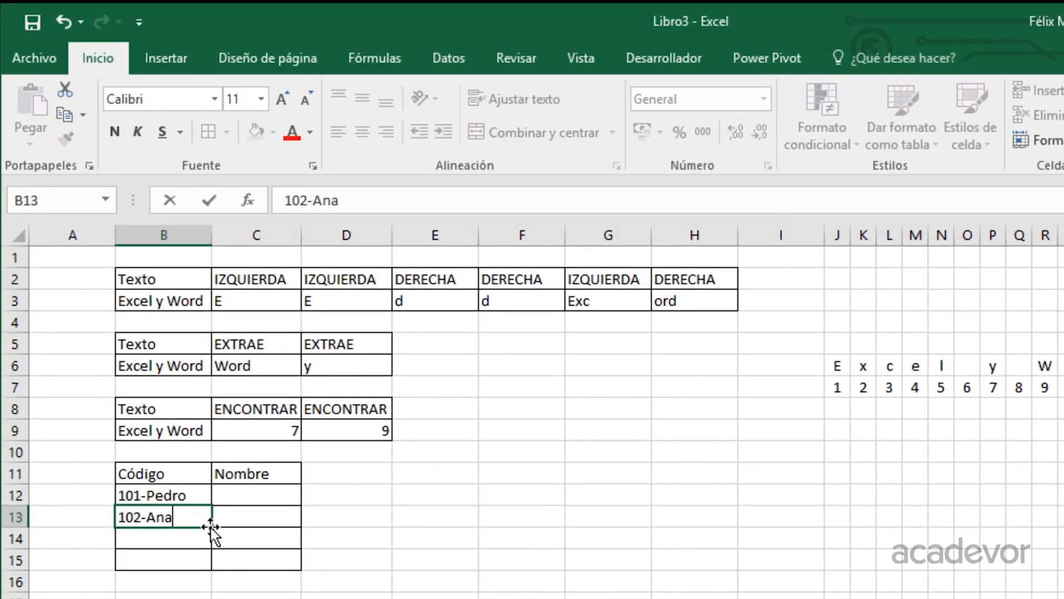
key("Return")
type("105-")
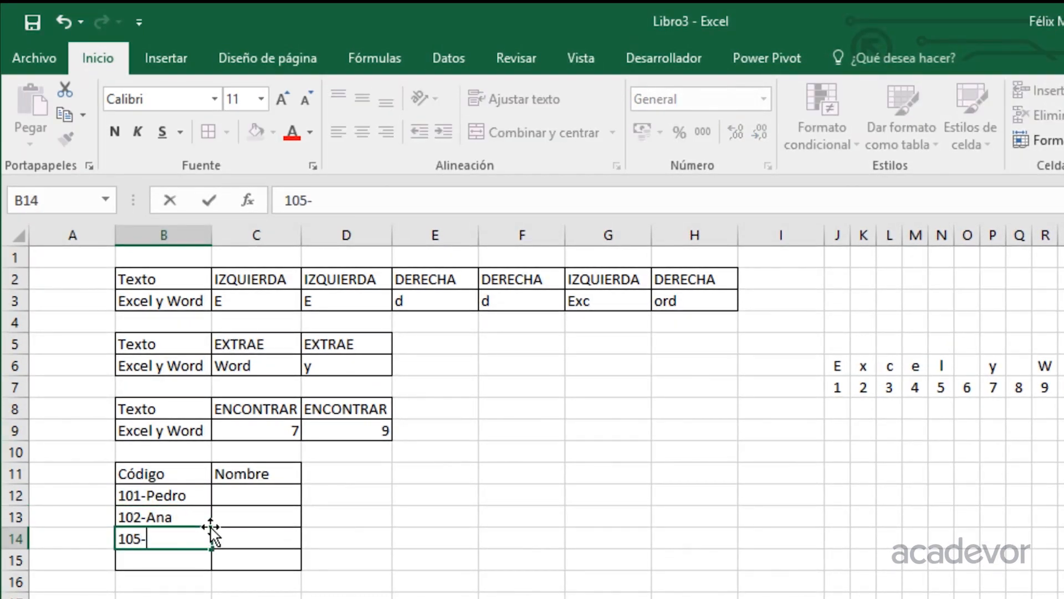
type("Luis")
key("Return")
type("110")
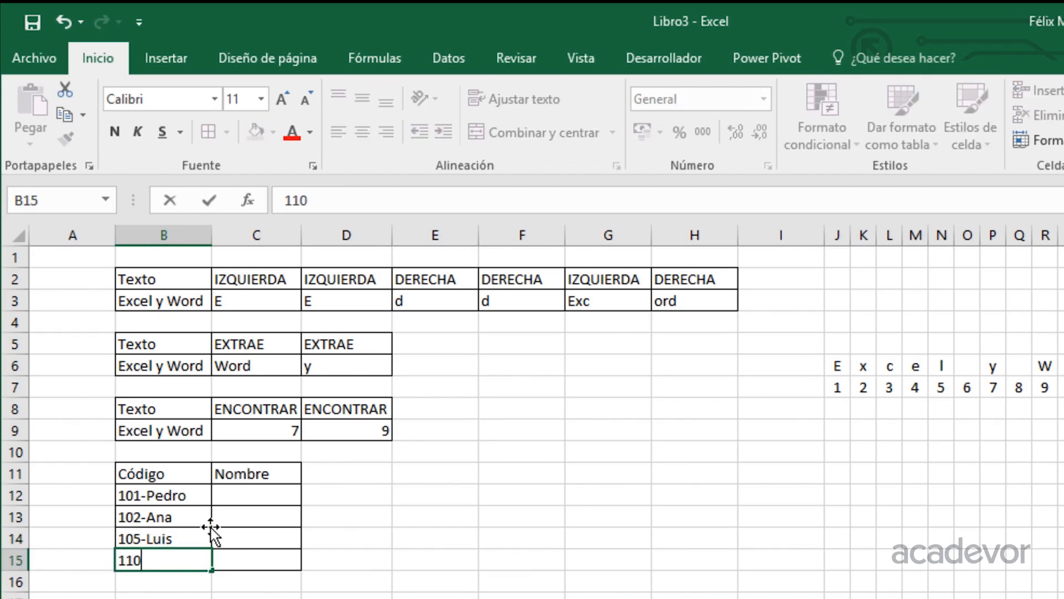
type("-Juan")
key("Return")
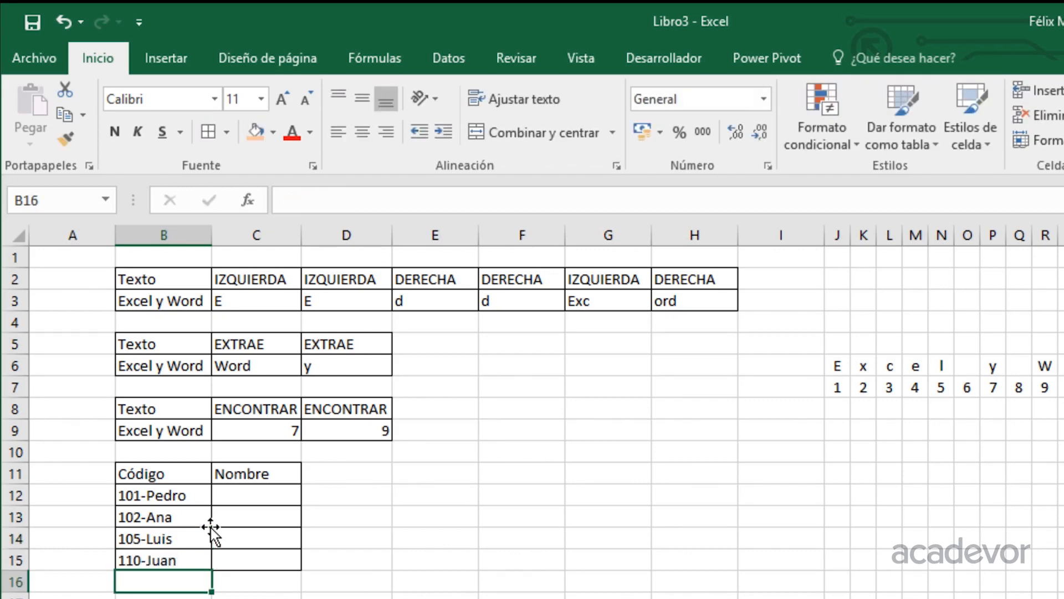
- Fill C12:C15 with the first names from the Código column by entering the first name and accepting the Flash Fill suggestion
key("Up")
key("Up")
key("Up")
key("Up")
key("Right")
key("Down")
key("Down")
key("Down")
key("Up")
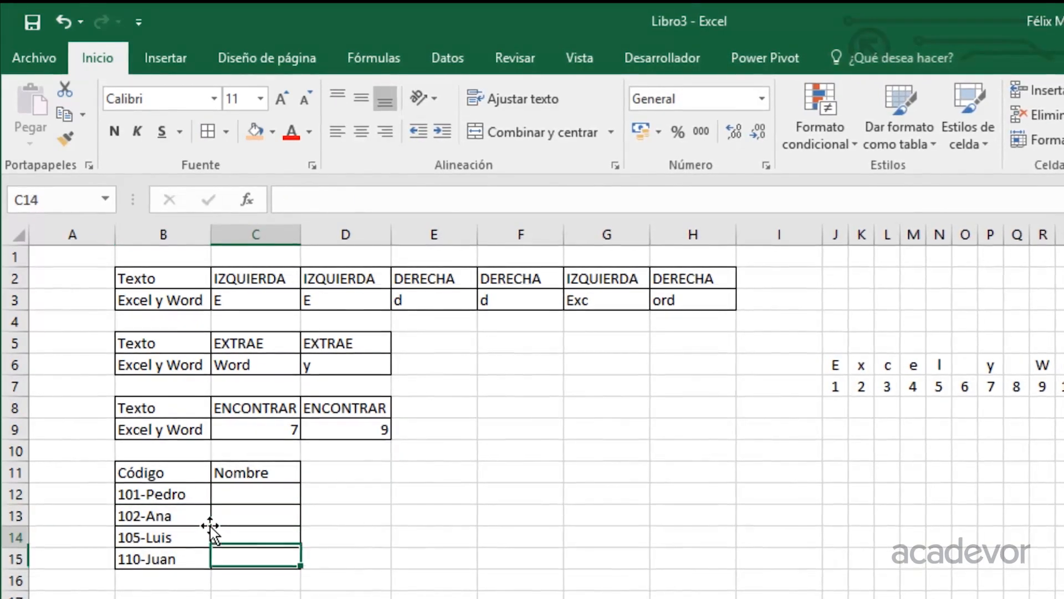
key("Up")
key("Up")
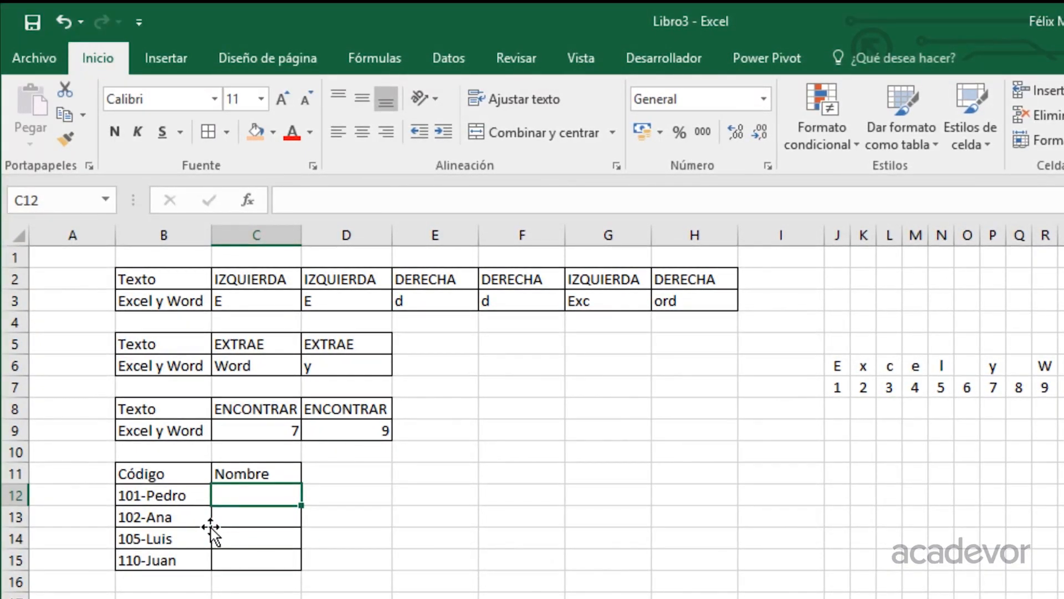
type("Pedro")
key("Return")
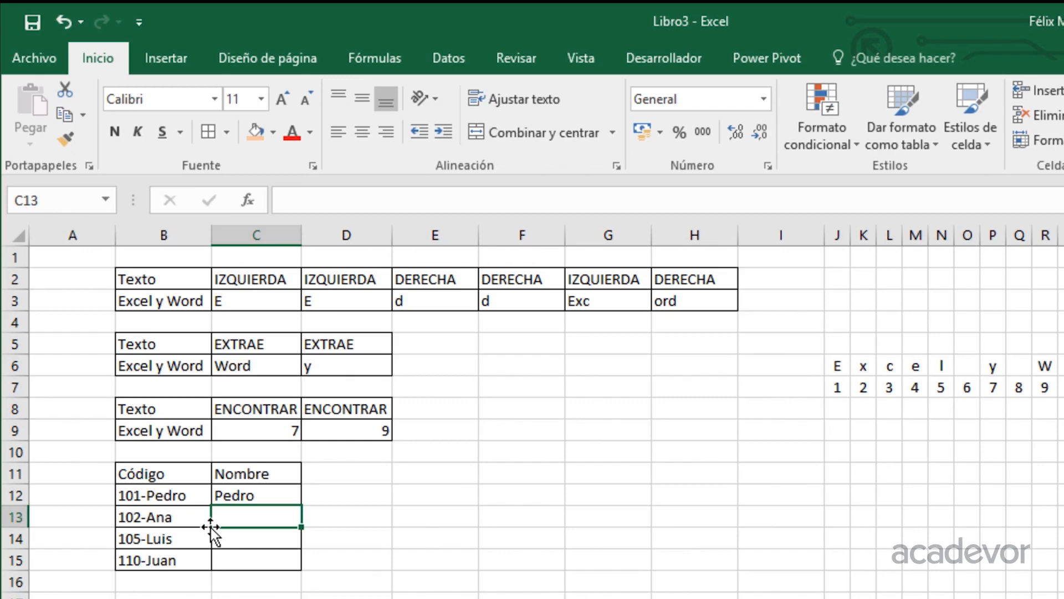
type("Ana")
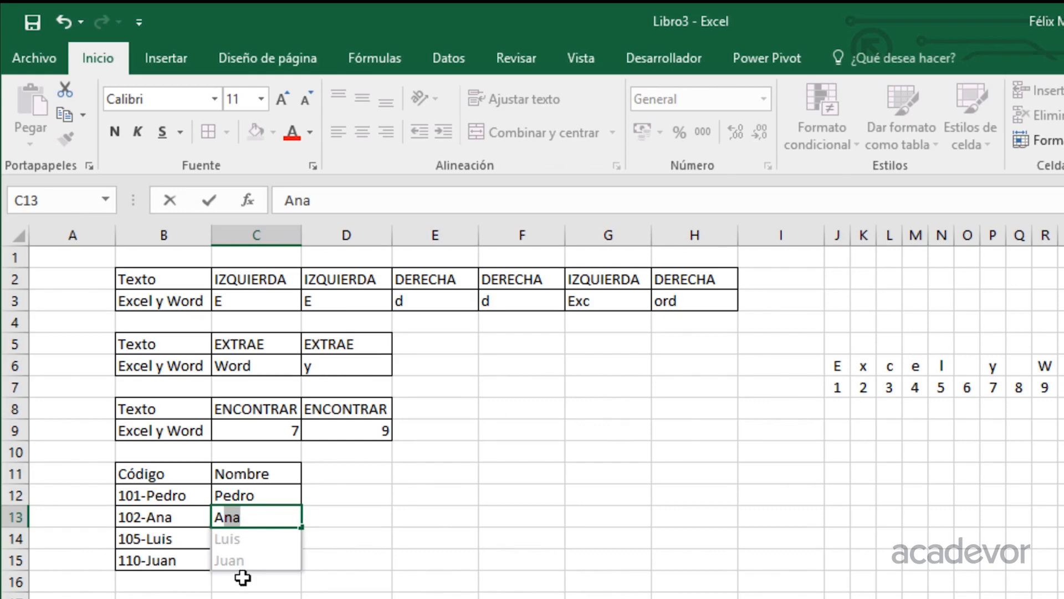
key("Return")
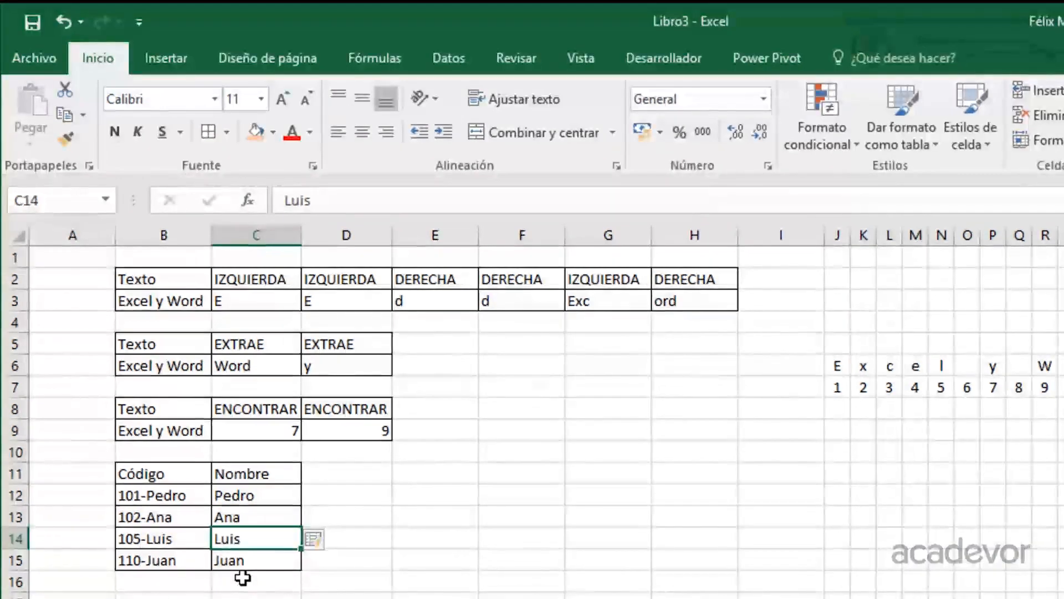
- Clear the filled names from C12:C15
key("Up")
key("Up")
key("shift+Down")
key("shift+Down")
key("shift+Down")
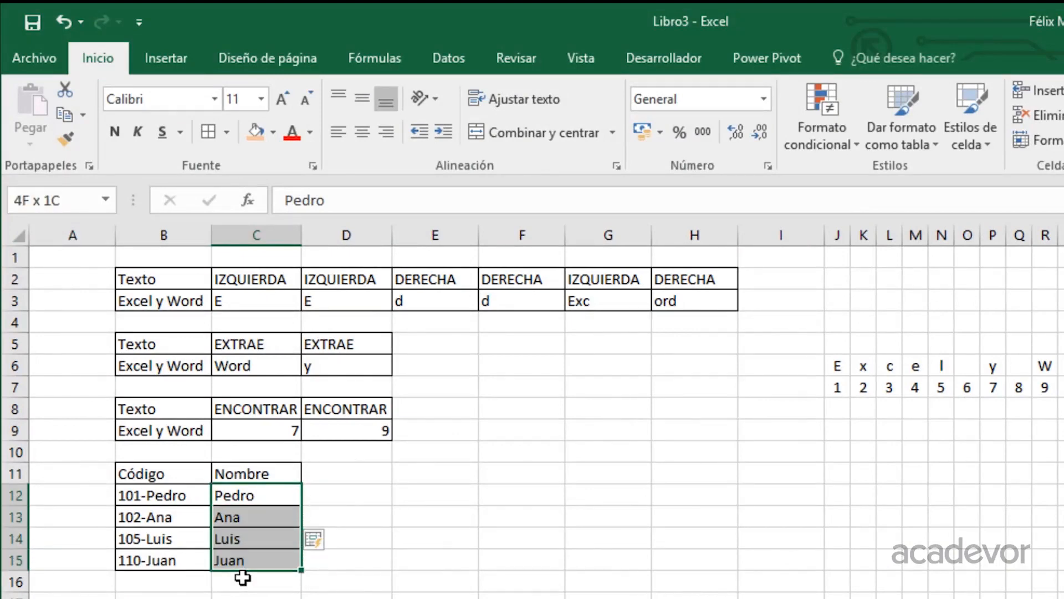
key("Delete")
key("Down")
key("Up")
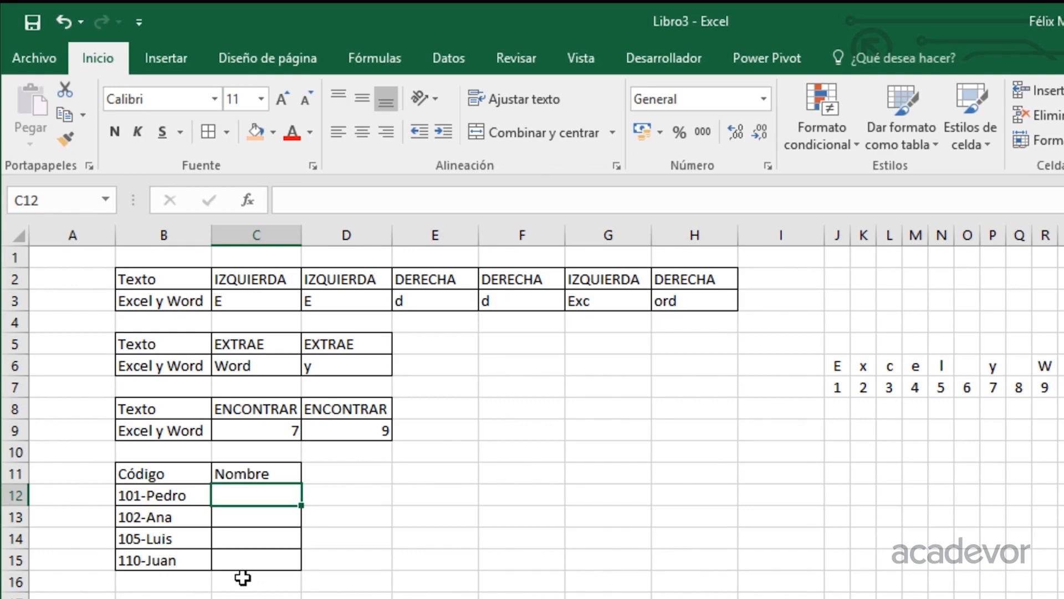
- Begin an EXTRAE formula in C12 that reads B12 and uses ENCONTRAR("-",B12)+1 as its starting position
key("Left")
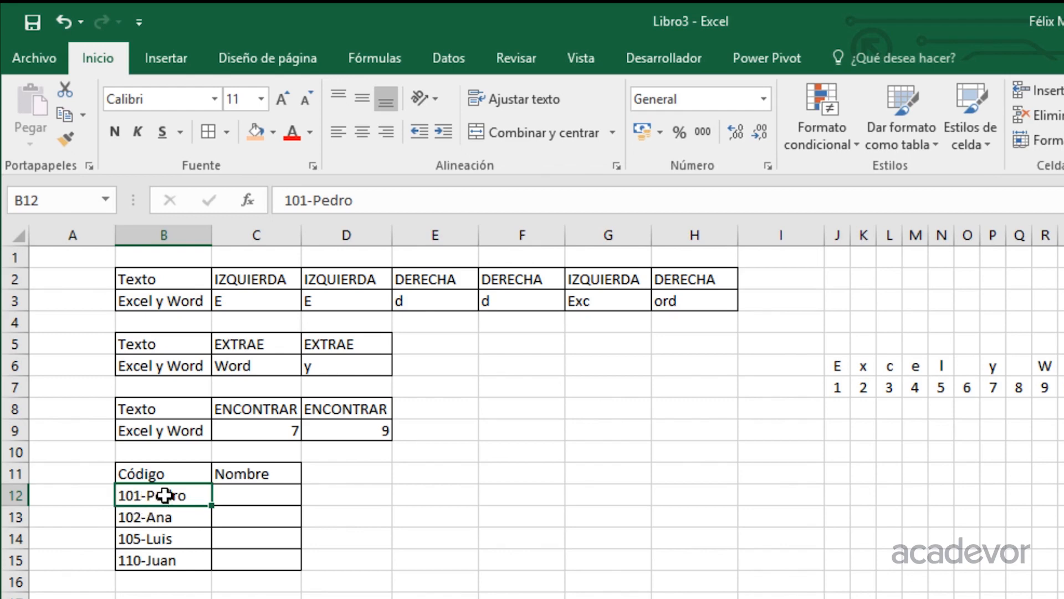
left_click(234, 497)
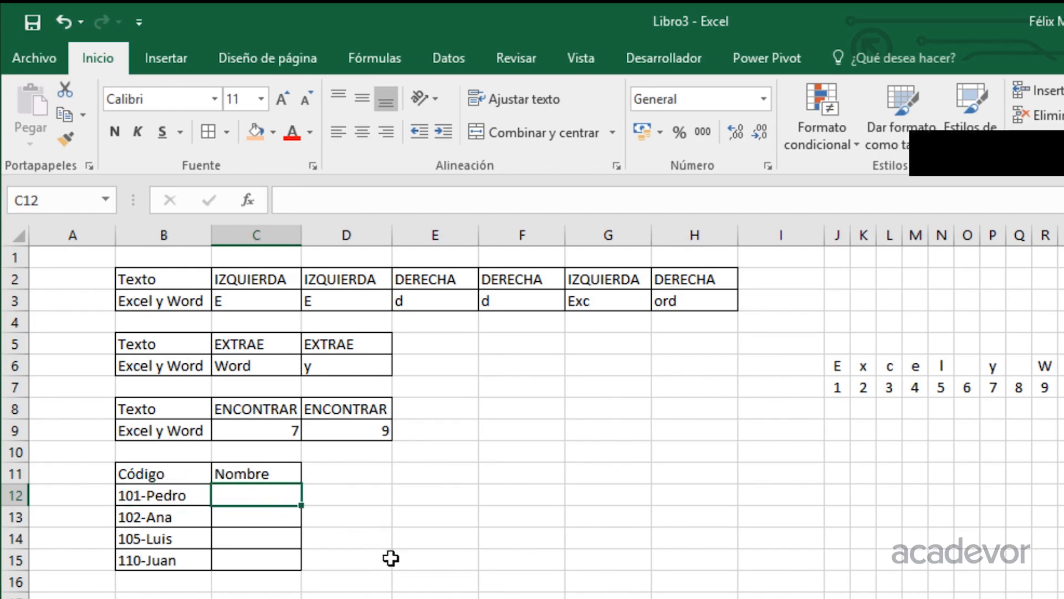
type("=")
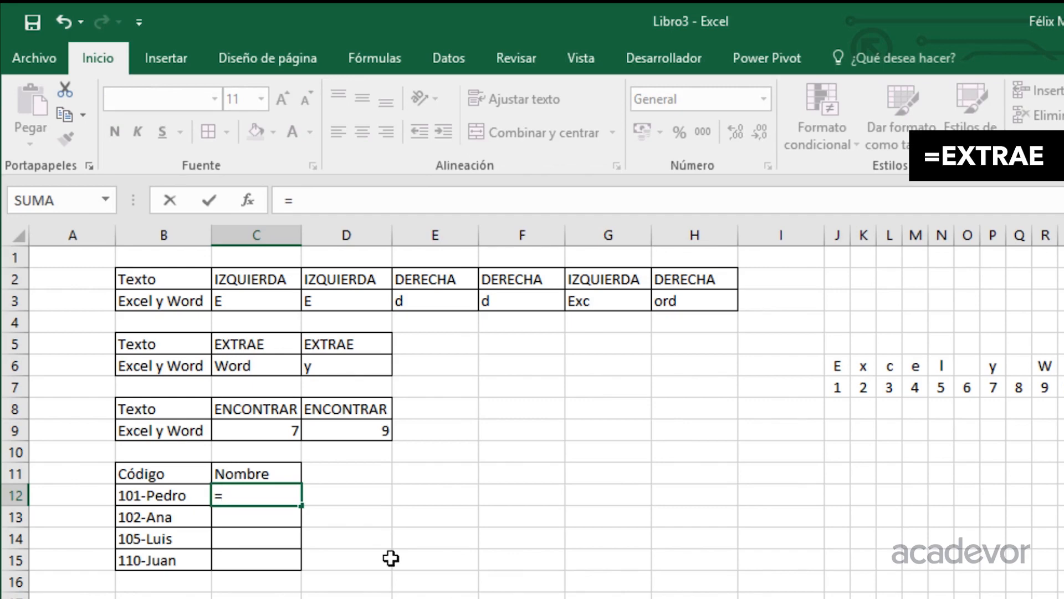
type("ext")
key("Tab")
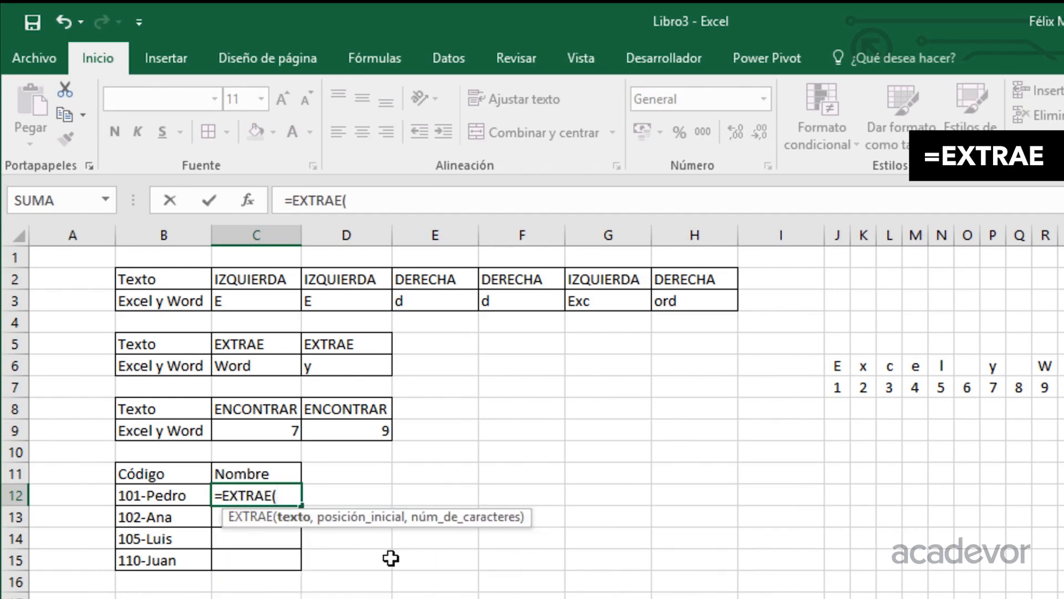
left_click(173, 490)
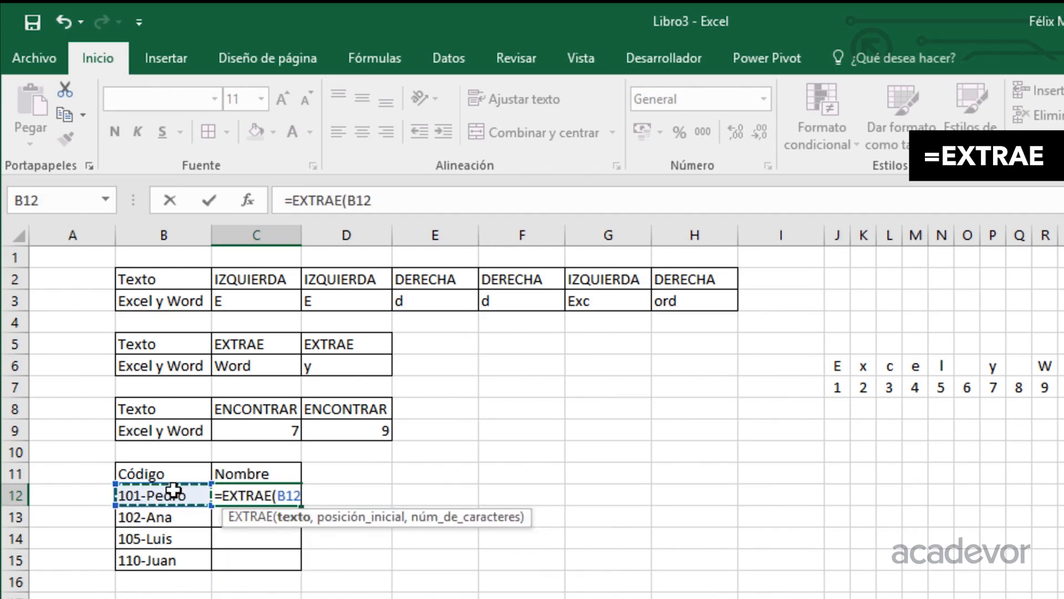
type(",")
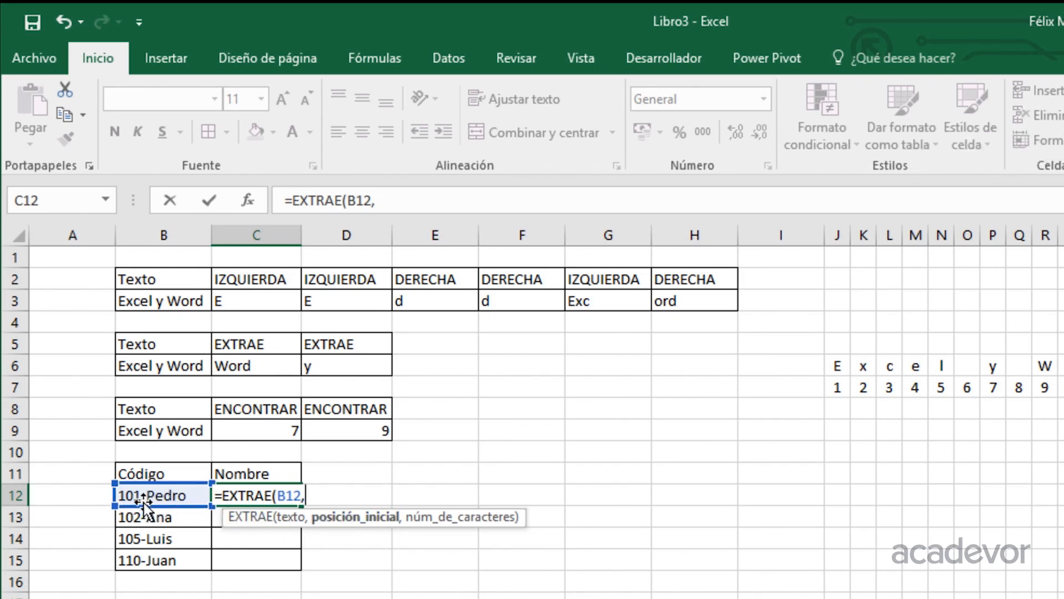
type("en")
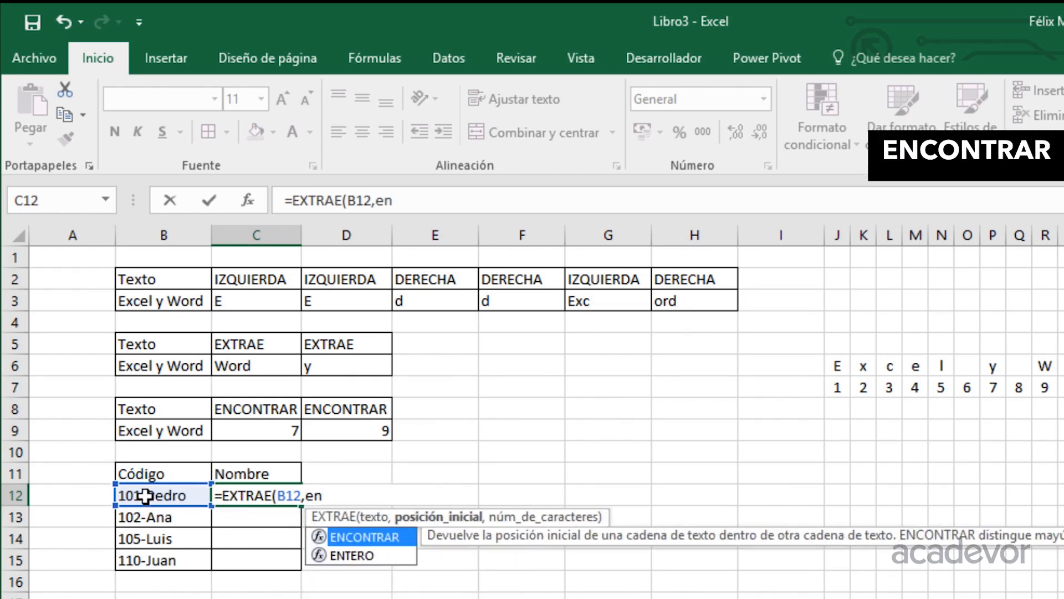
key("Tab")
type("\"-\",")
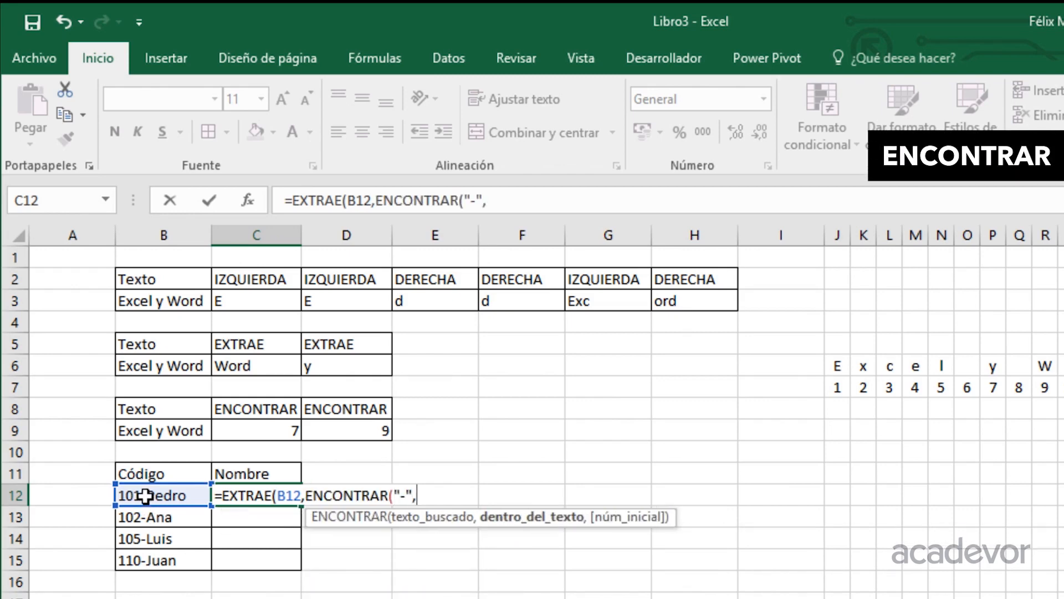
left_click(145, 495)
type(")")
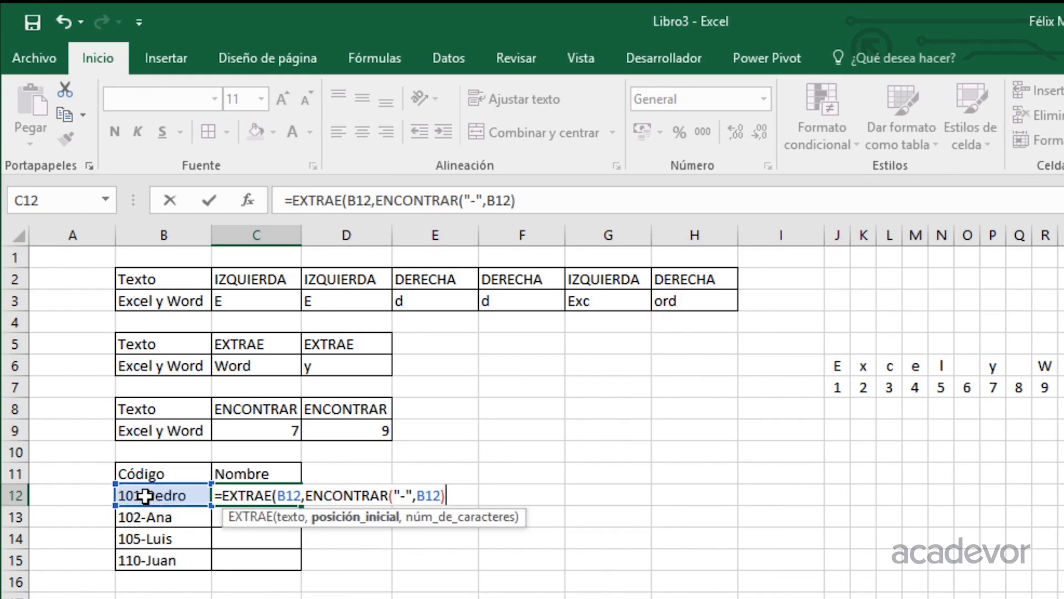
type("+1,")
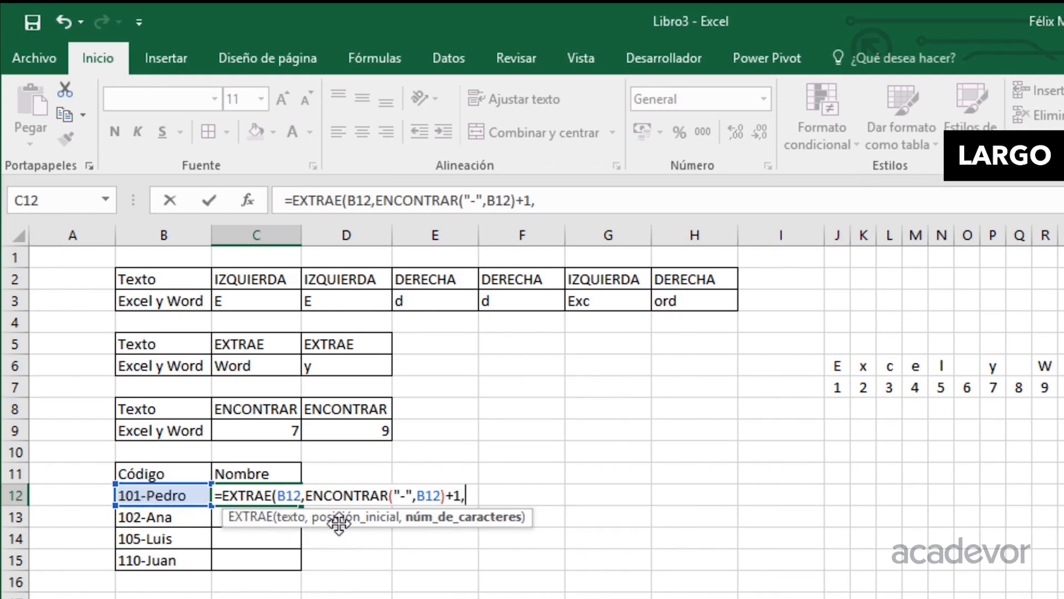
- Complete the C12 formula with LARGO(B12)-ENCONTRAR("-",B12) as the number of characters to extract
type("lar")
key("Tab")
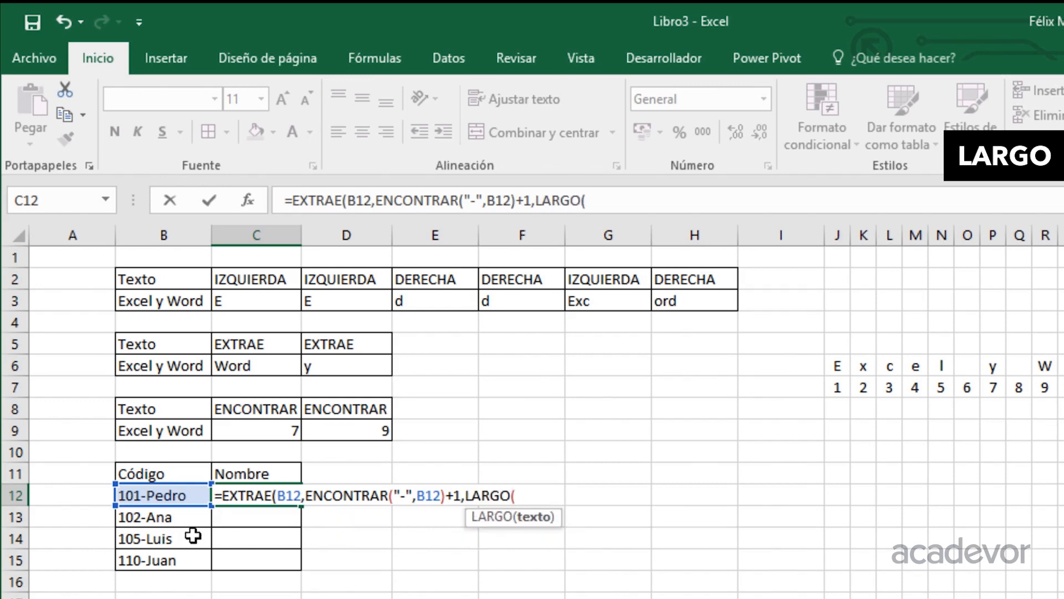
left_click(191, 493)
type(")-")
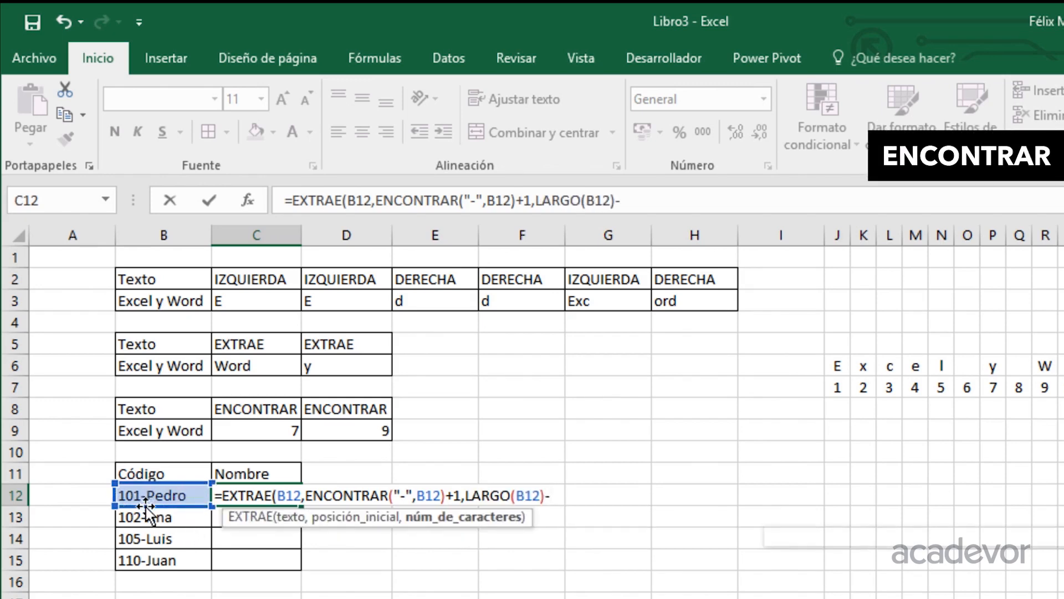
type("enc")
key("Tab")
type("\"-")
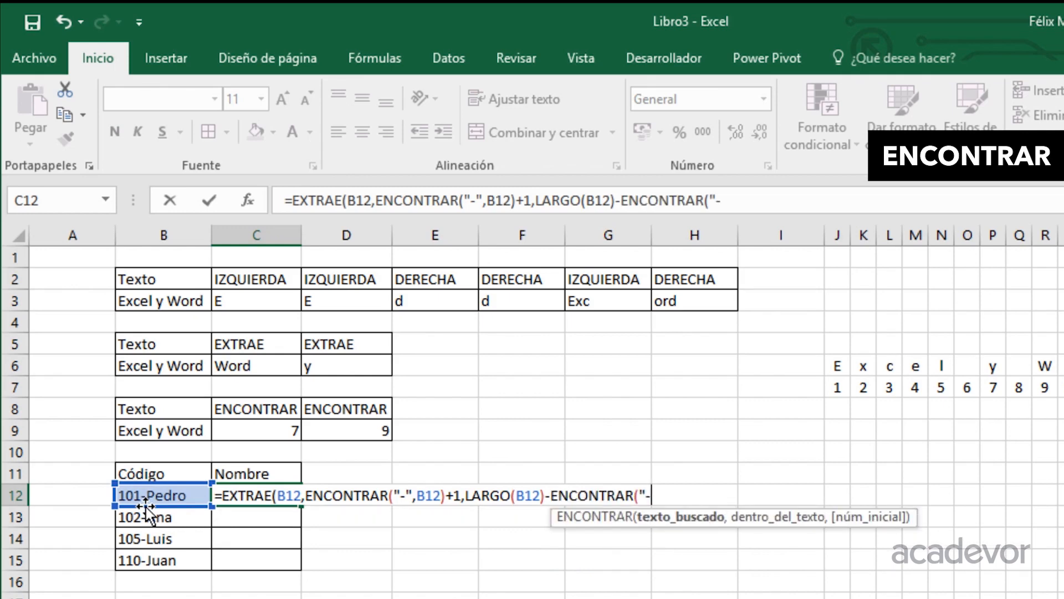
type("\",")
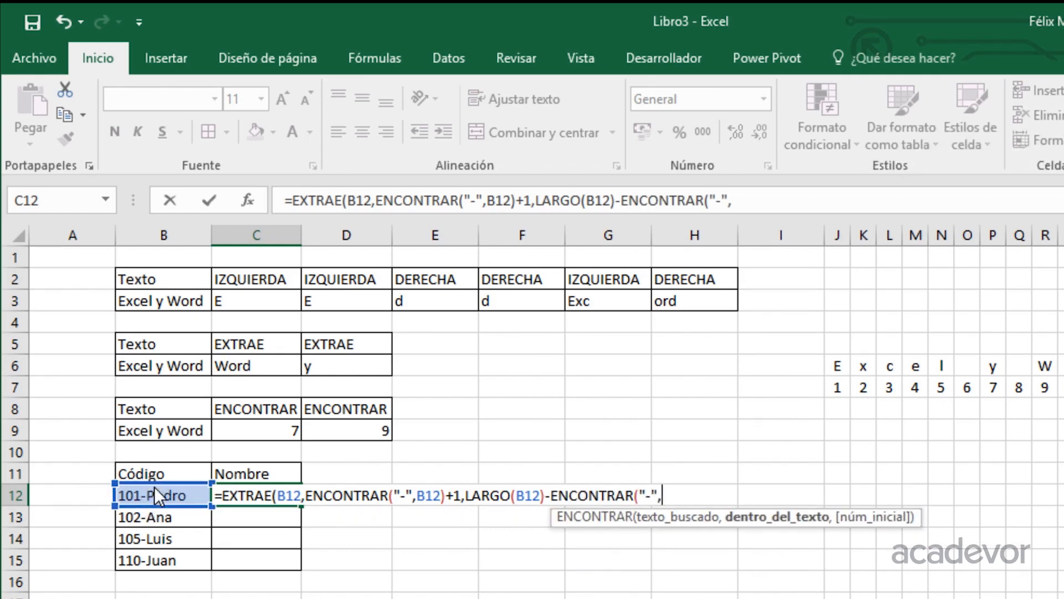
left_click(155, 488)
type(")")
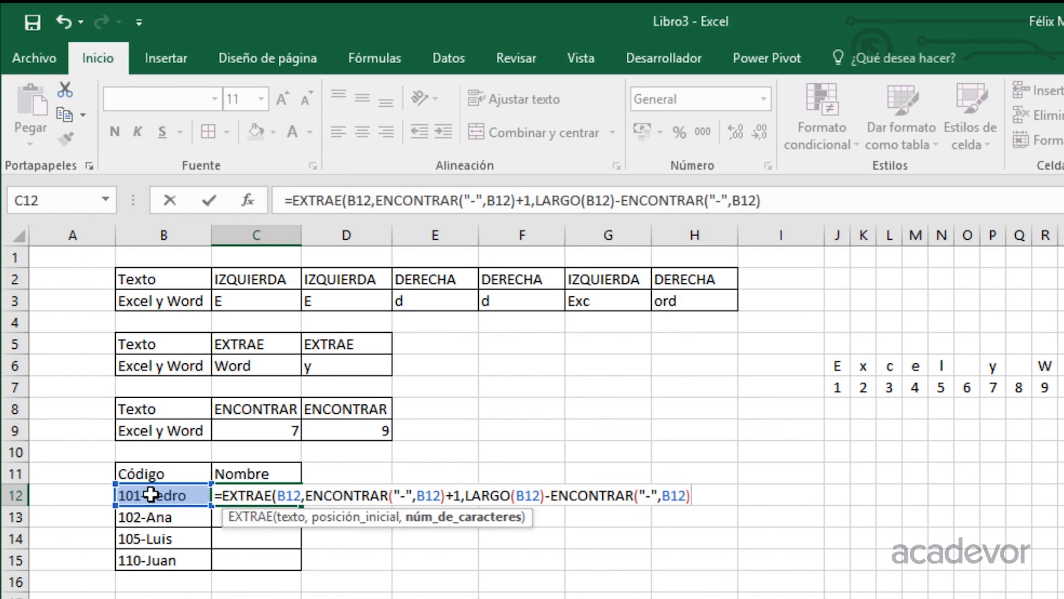
key("Return")
- Show the text of the C12 formula in D12 with =FORMULATEXTO(C12)
key("Up")
key("Right")
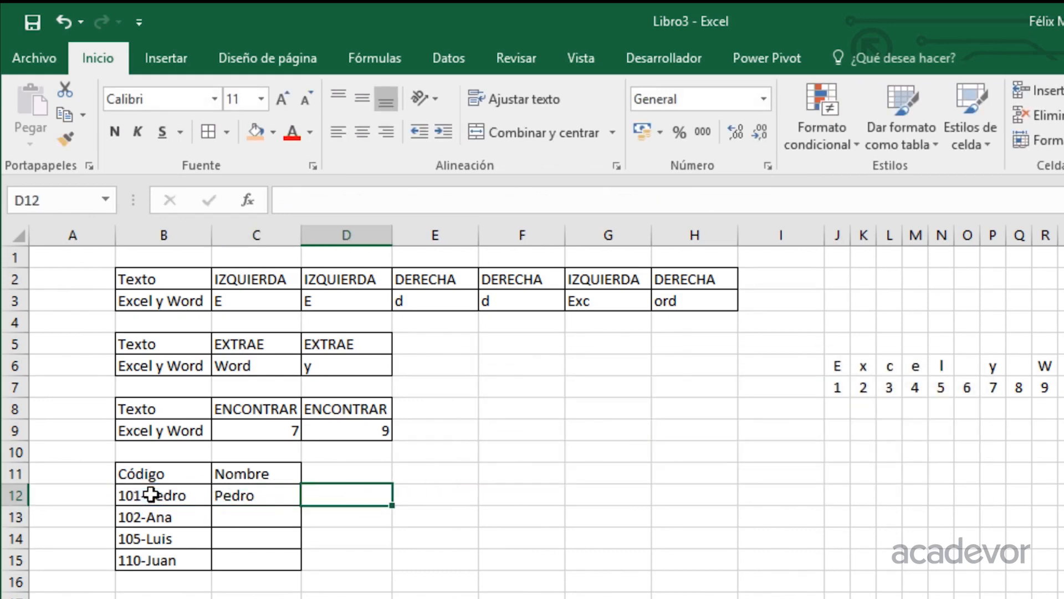
type("=FORMULATEXTO(C12)")
key("Return")
key("Up")
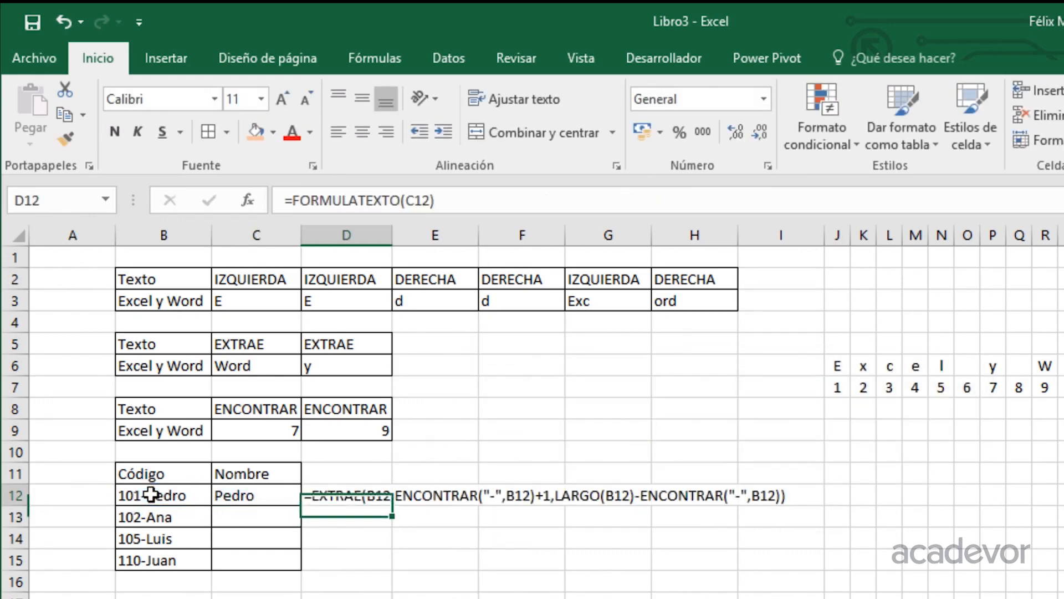
- Copy the EXTRAE formula from C12 down through C15
key("Left")
double_click(302, 505)
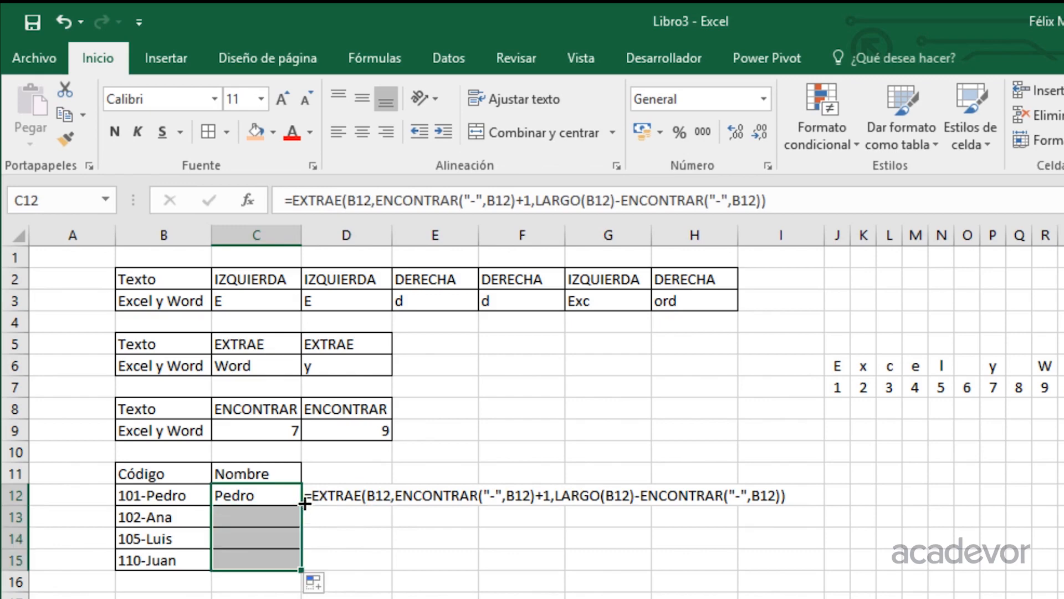
left_click(265, 493)
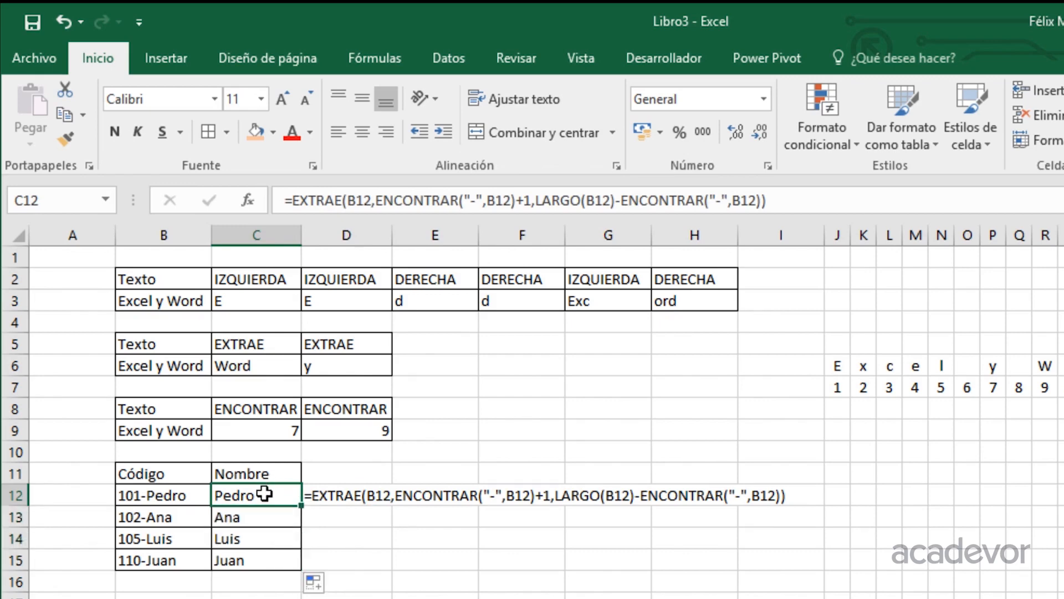
- Lengthen the numeric codes before the hyphen to 103431 in B12 and 10200 in B13, and widen column B to fit
double_click(155, 495)
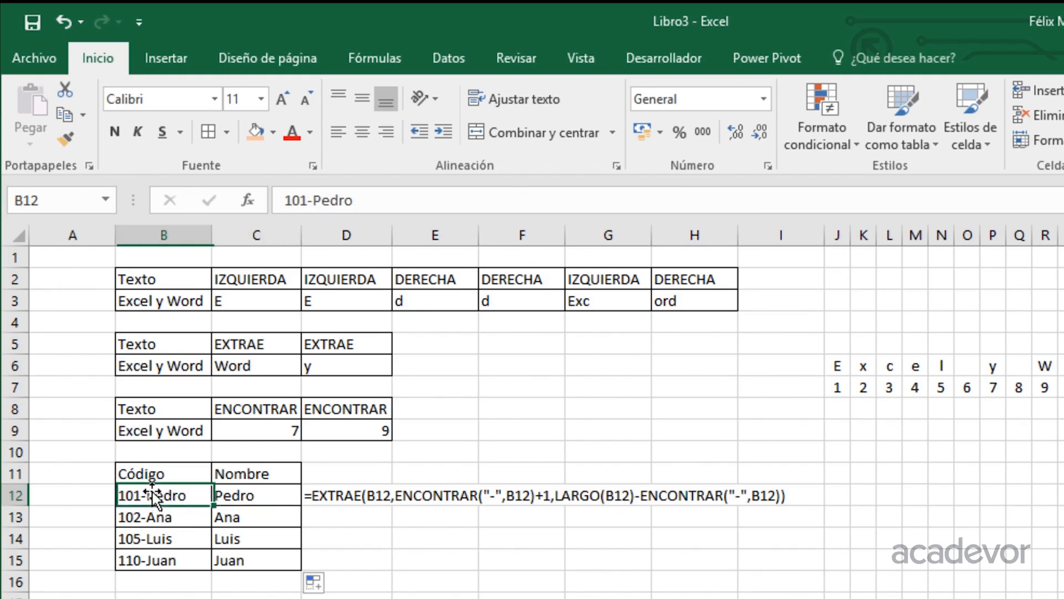
type("343")
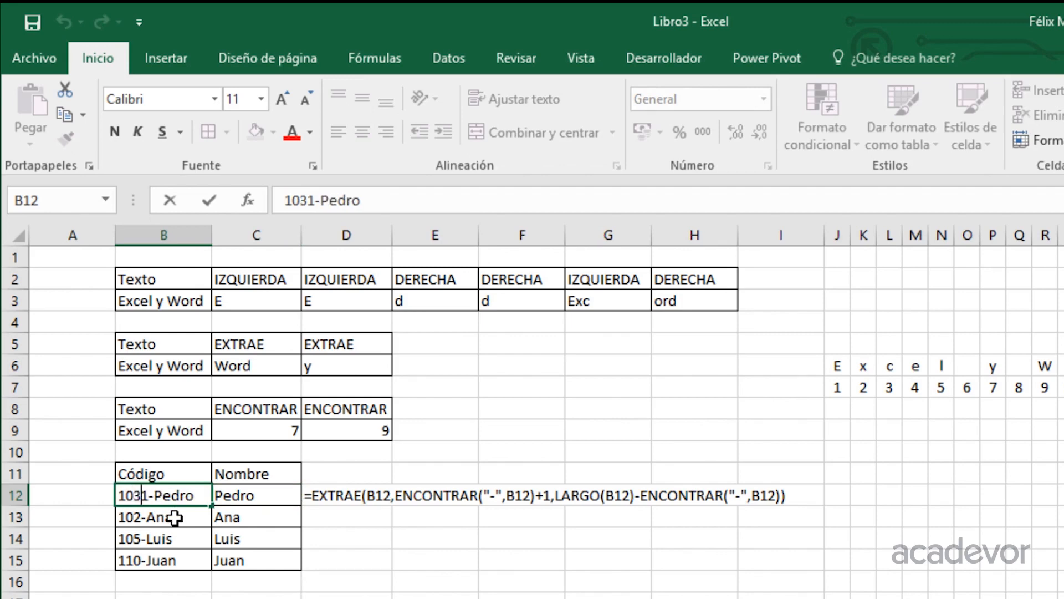
key("Return")
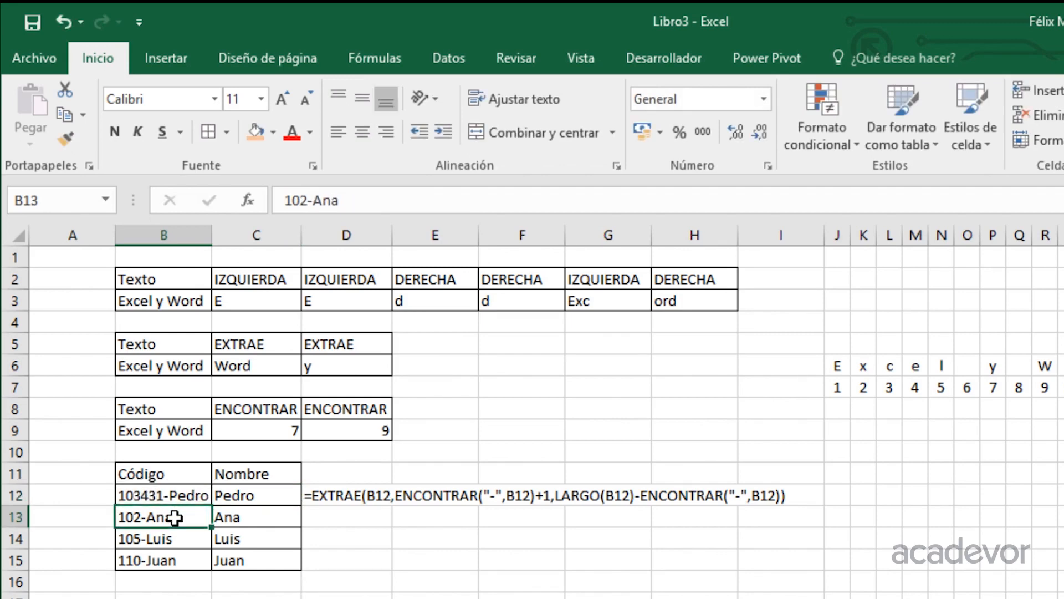
double_click(174, 517)
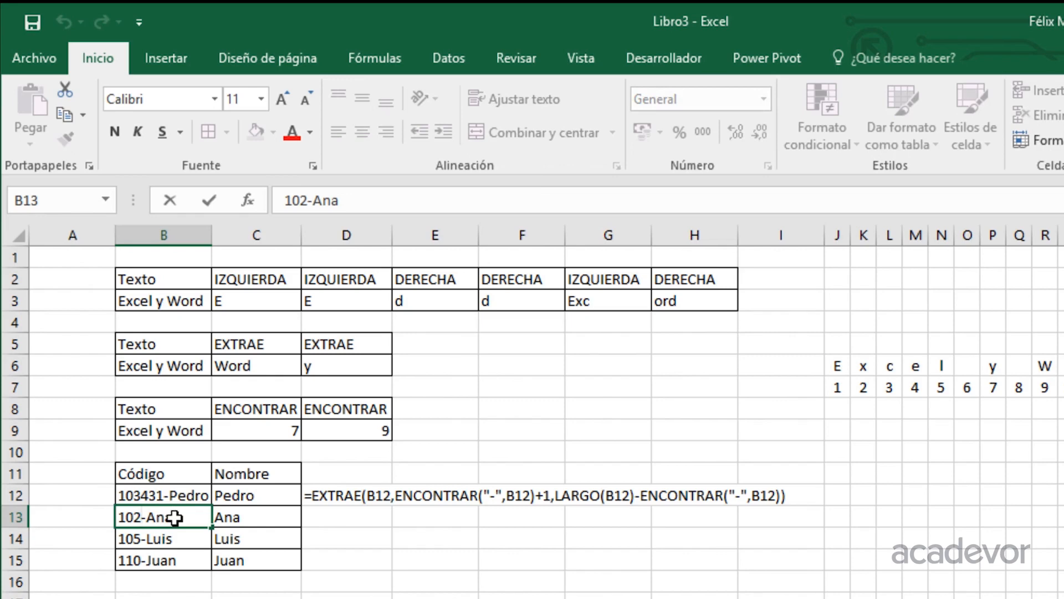
type("00")
key("Return")
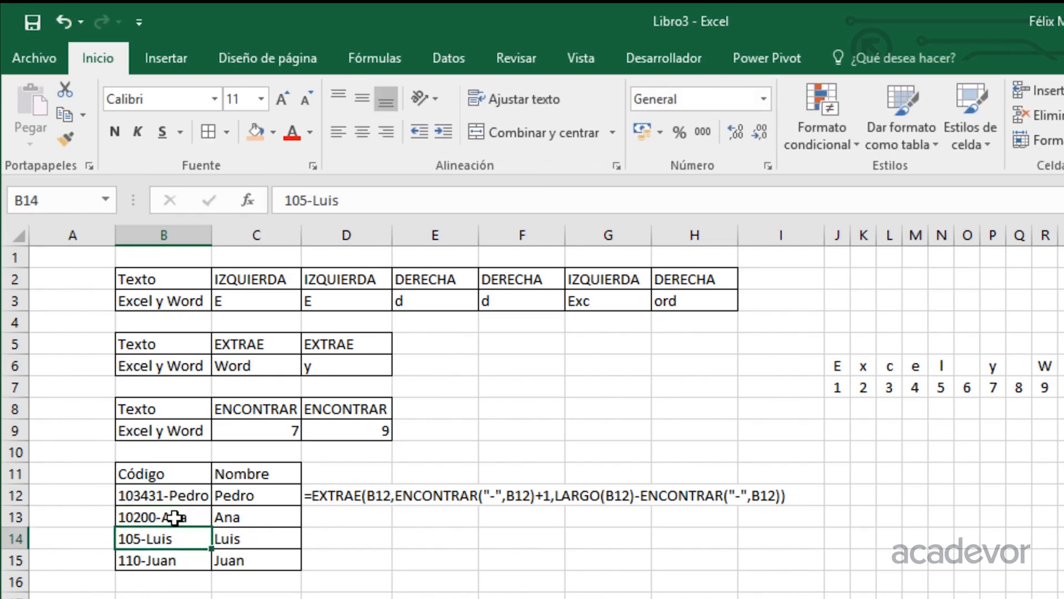
left_click_drag(211, 235, 220, 235)
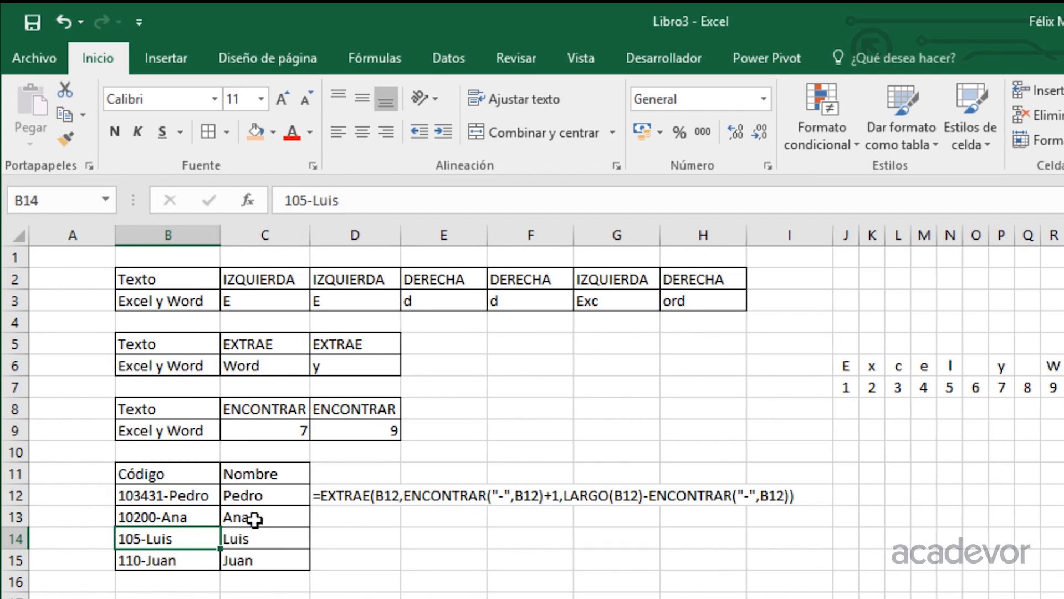
- Open the C12 formula to review its EXTRAE arguments and close it without changes
left_click(261, 495)
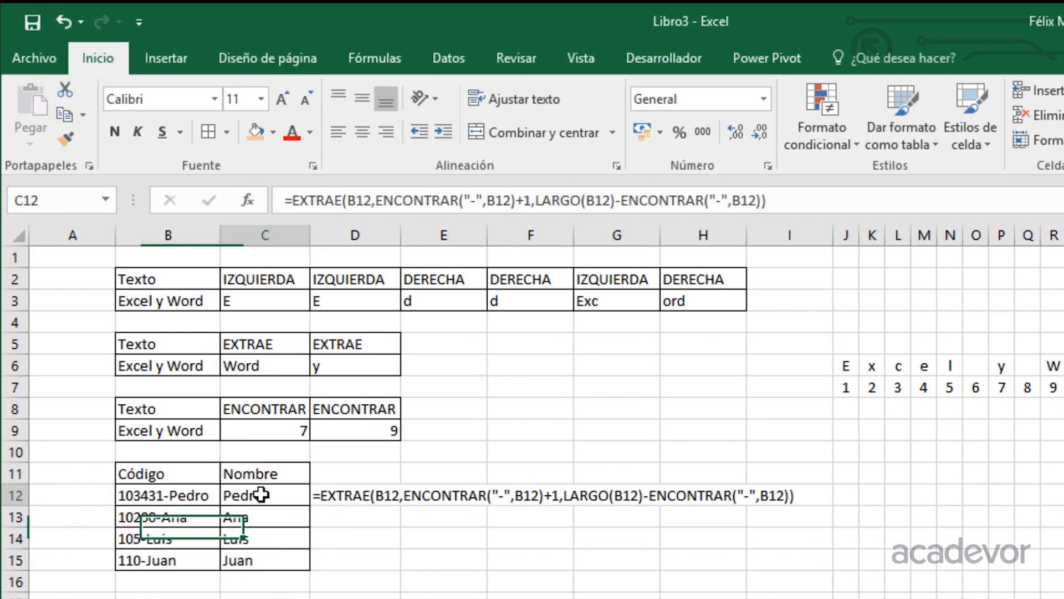
double_click(261, 495)
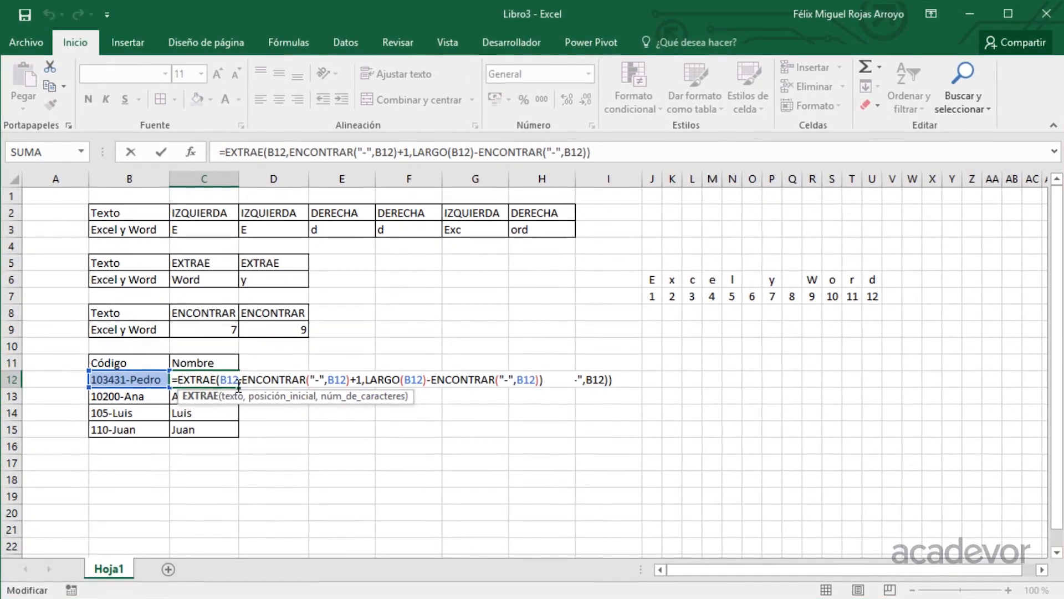
key("Return")
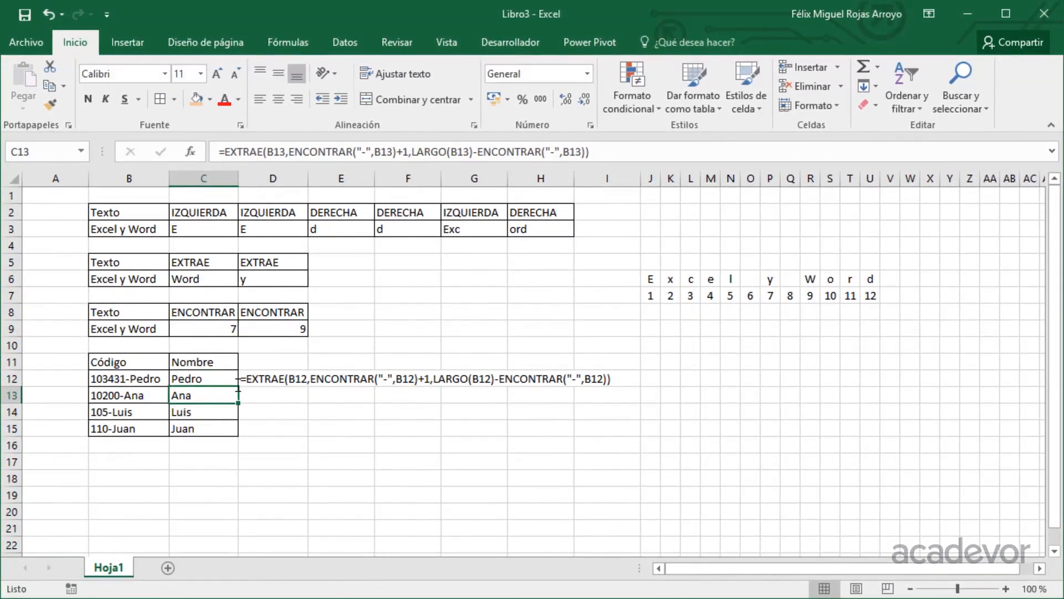